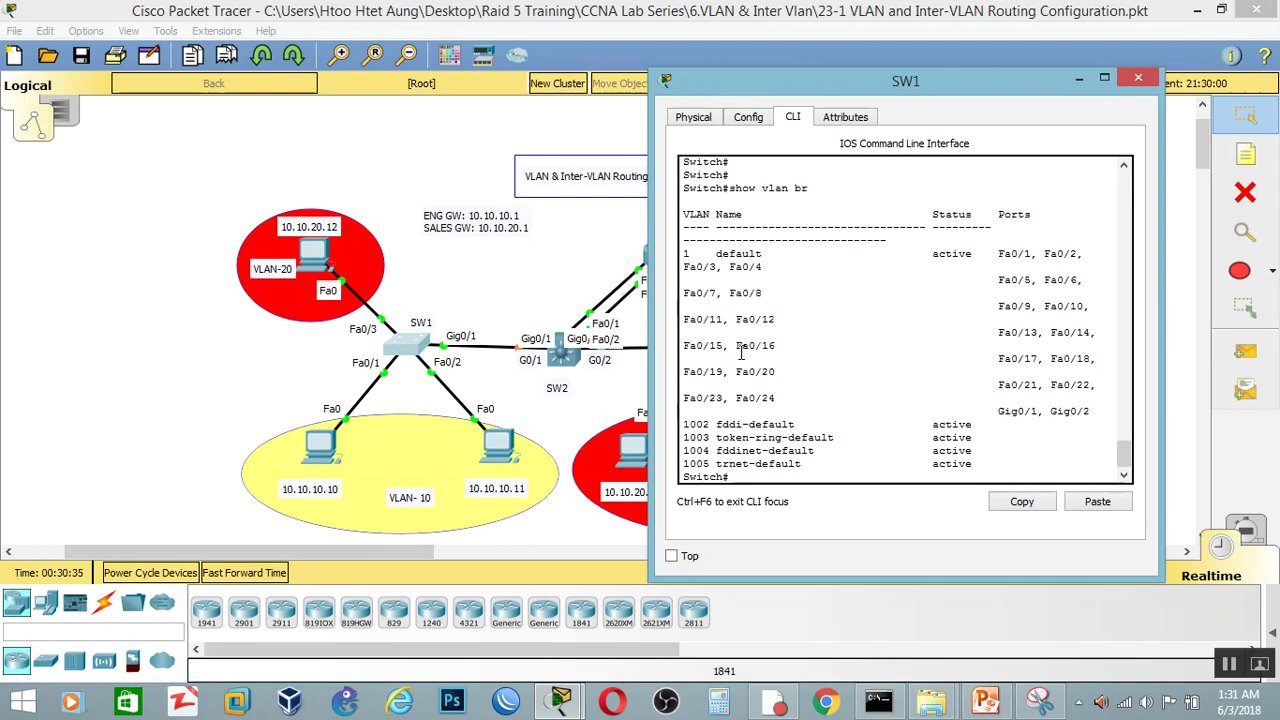
# Enter global configuration mode on SW1 and create VLAN 10 with the name CCNA.
pyautogui.moveTo(900, 88); pyautogui.dragTo(1073, 69)
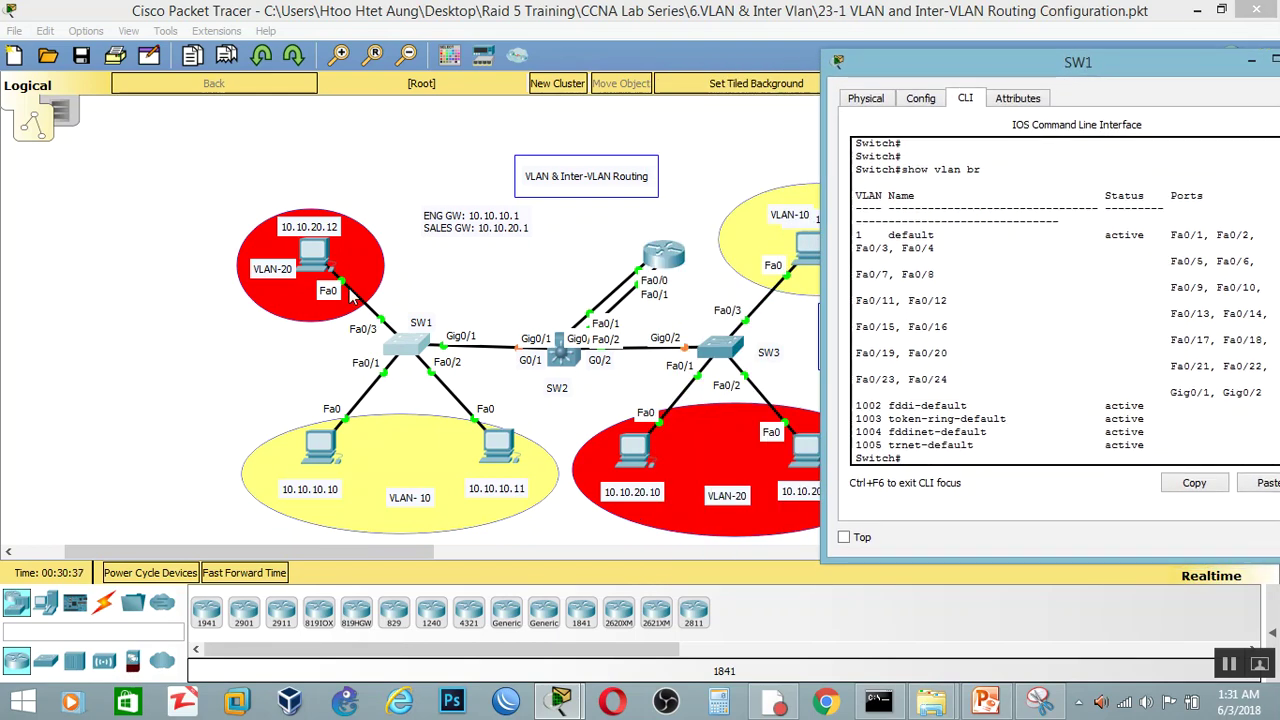
pyautogui.moveTo(1100, 64); pyautogui.dragTo(957, 68)
pyautogui.write('config')
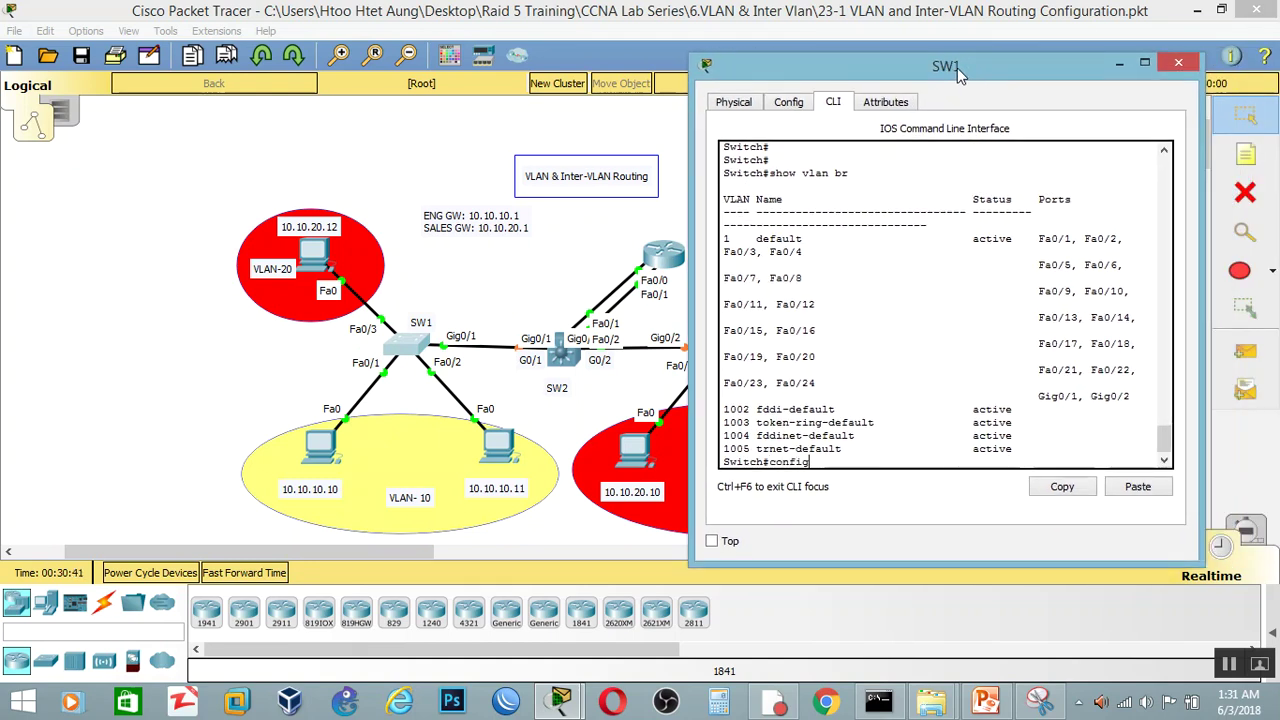
pyautogui.write(' t')
pyautogui.press('Return')
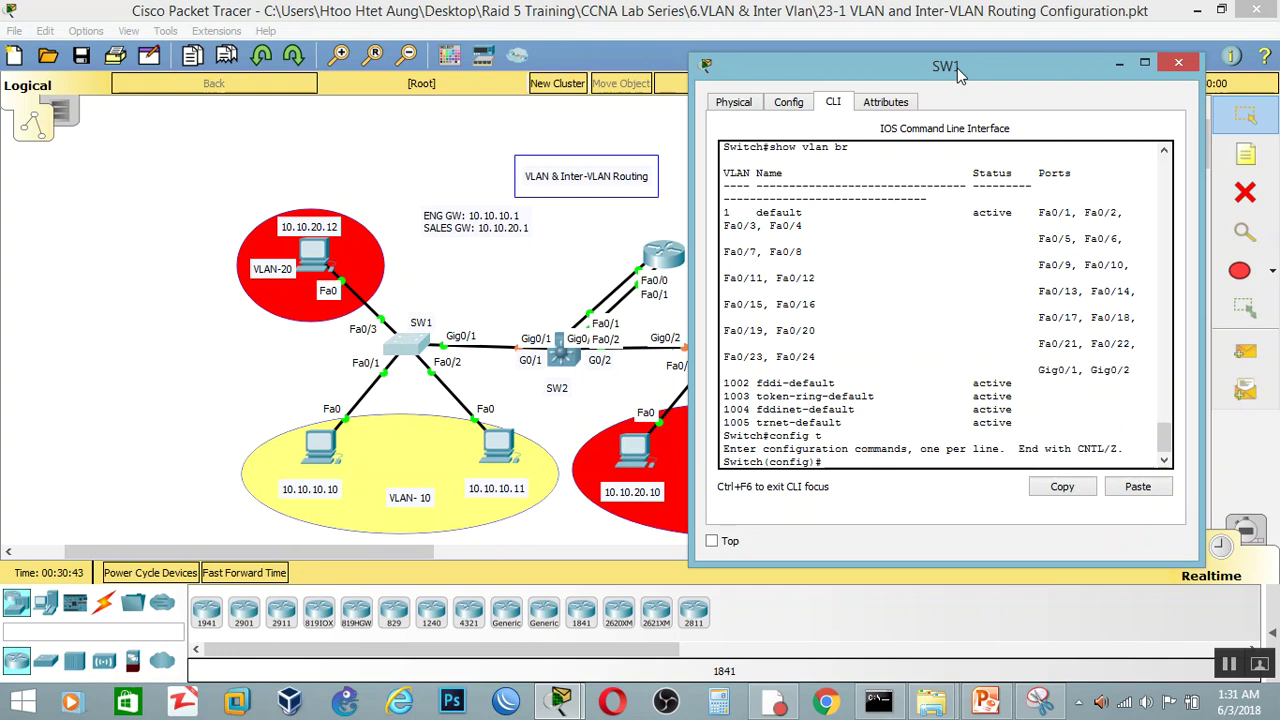
pyautogui.moveTo(960, 60); pyautogui.dragTo(903, 46)
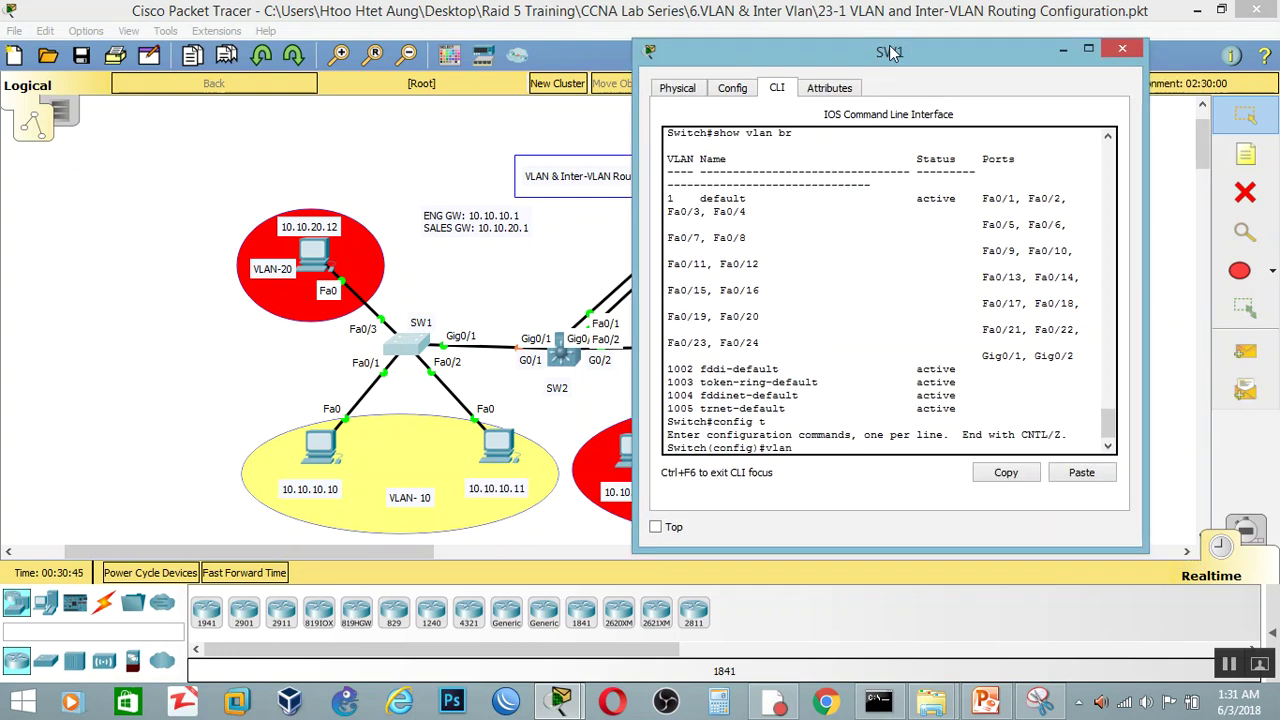
pyautogui.write('vlan 10')
pyautogui.press('Return')
pyautogui.write('name ')
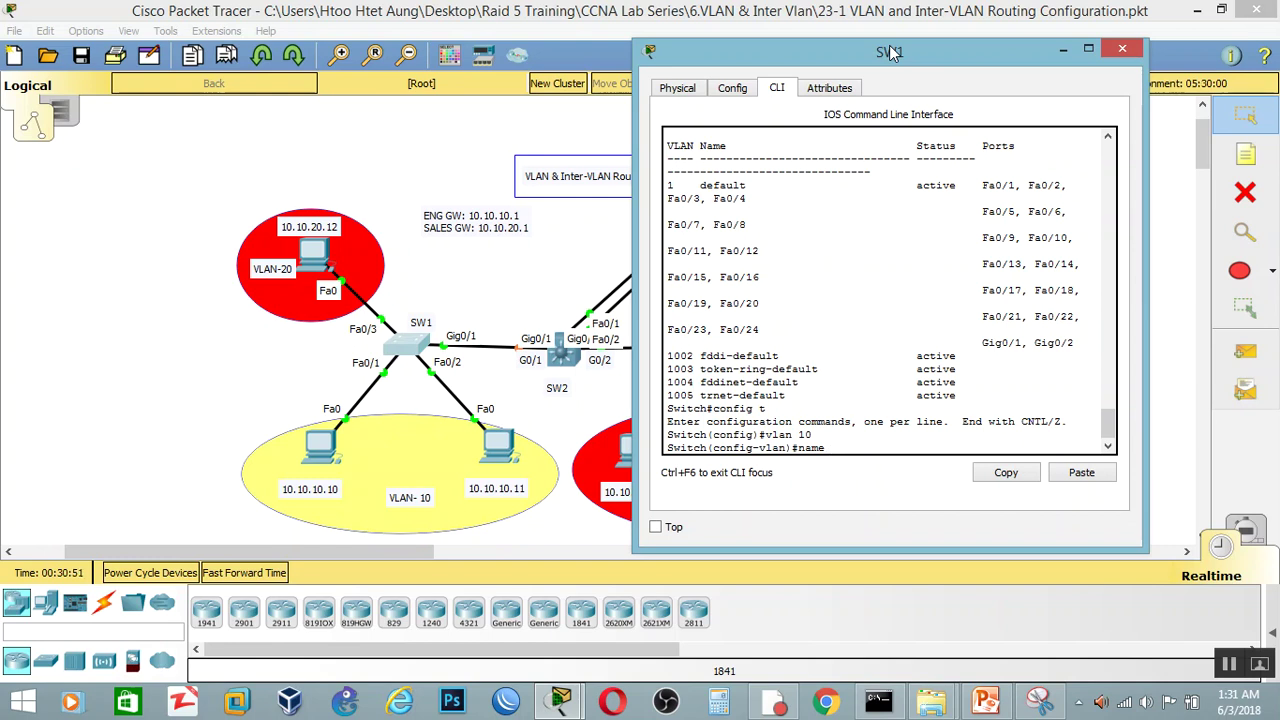
pyautogui.write('CCNA')
pyautogui.press('Return')
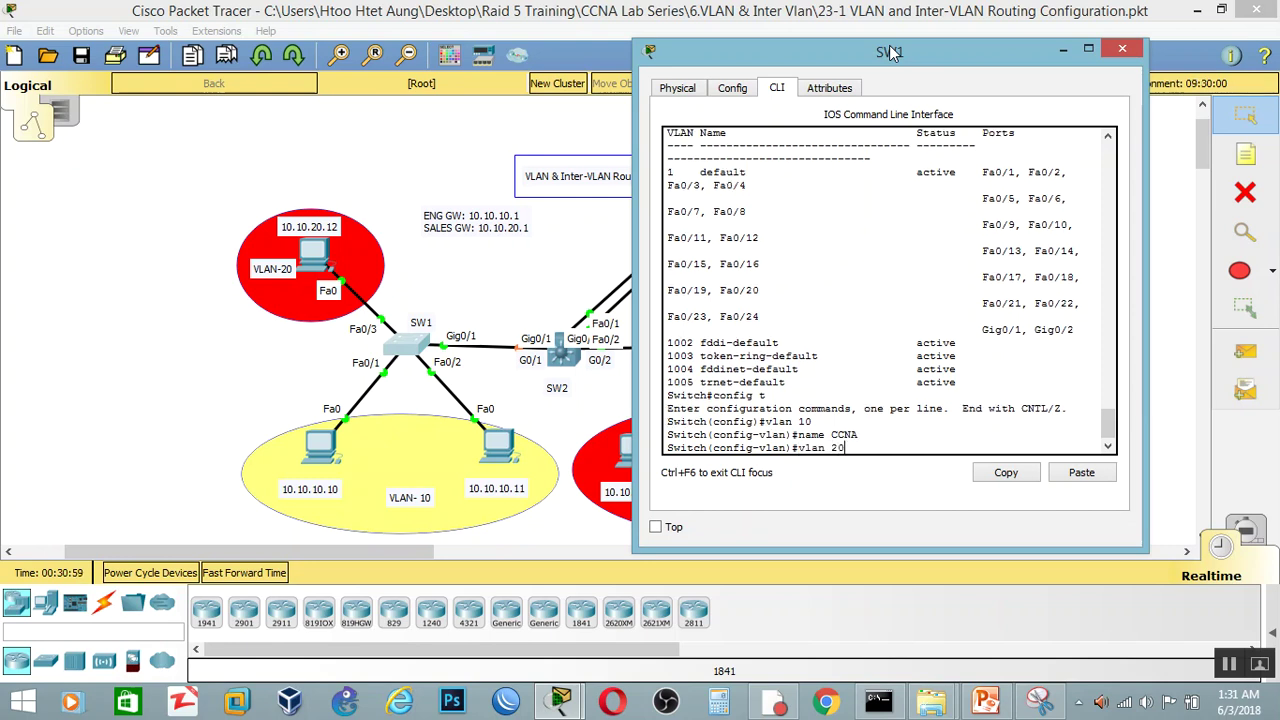
# Create VLAN 20 with the name CCNP on SW1 and return to privileged mode.
pyautogui.press('Return')
pyautogui.write('name CCNP')
pyautogui.press('Return')
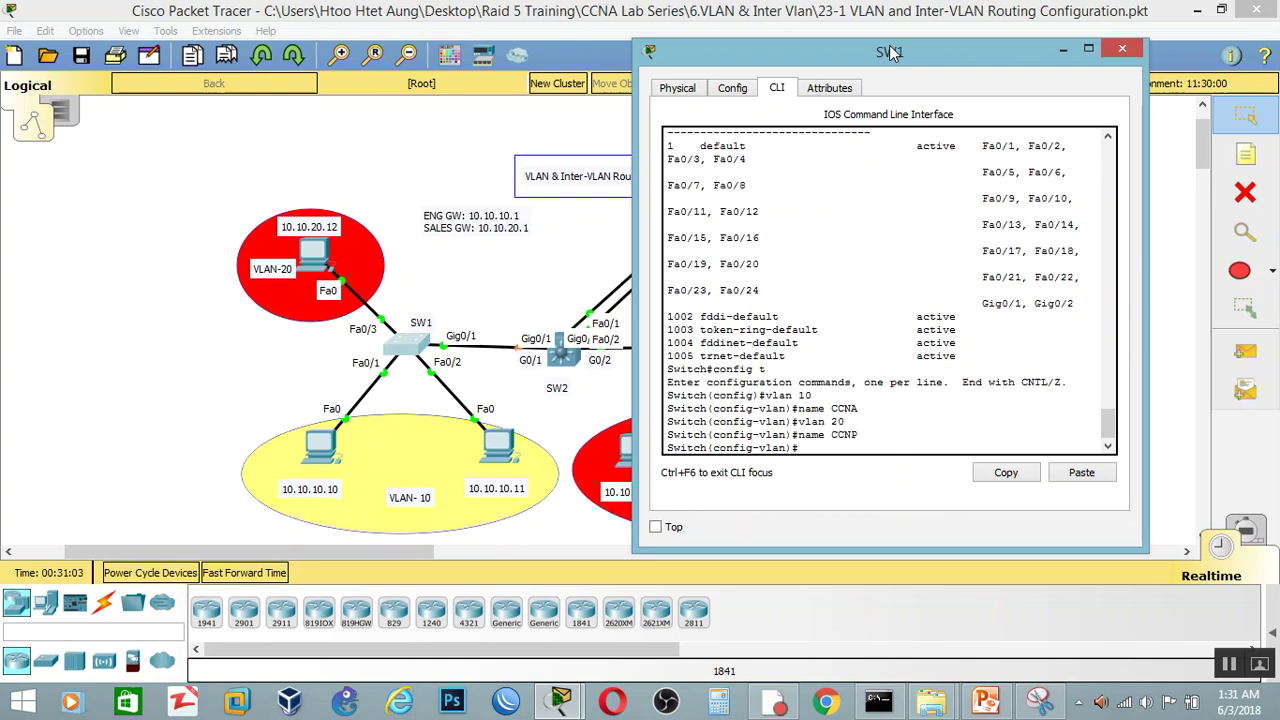
pyautogui.write('end')
pyautogui.press('Return')
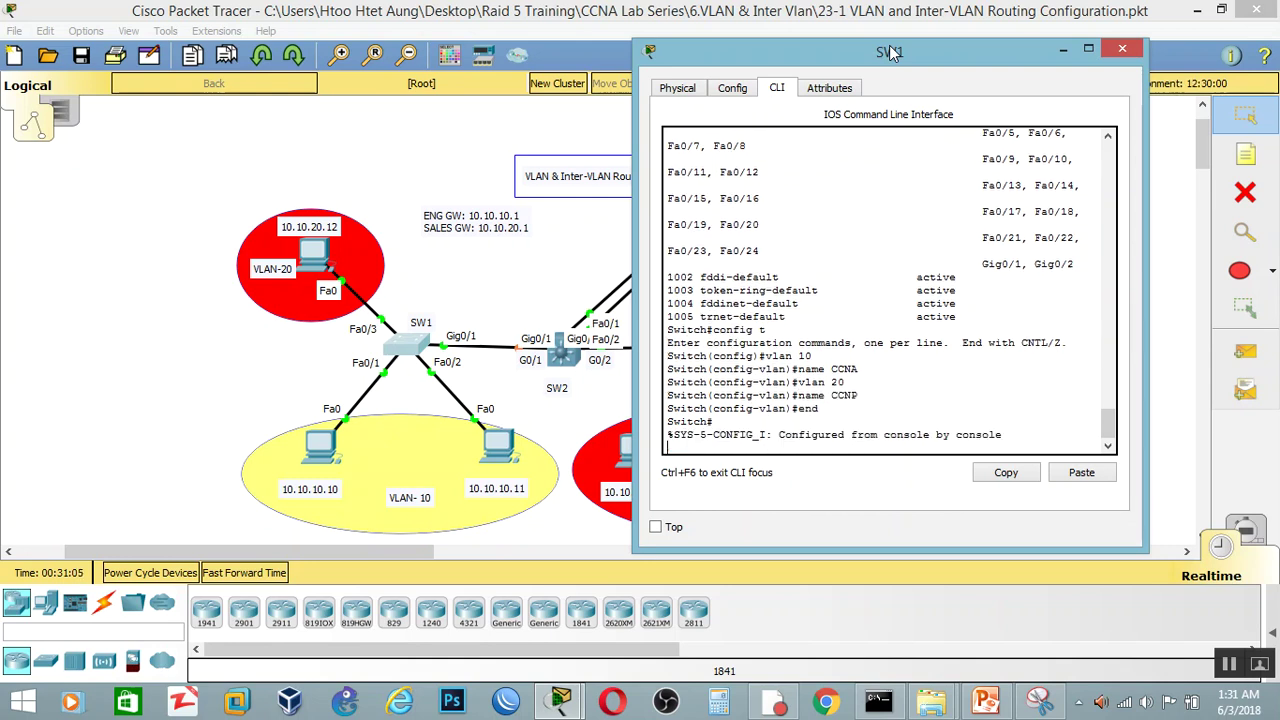
# Show SW1's brief VLAN table and examine the entries for VLANs 10 and 20.
pyautogui.press('Return')
pyautogui.write('show fla')
pyautogui.press('BackSpace')
pyautogui.press('BackSpace')
pyautogui.press('BackSpace')
pyautogui.write('b')
pyautogui.write('lan br')
pyautogui.press('Return')
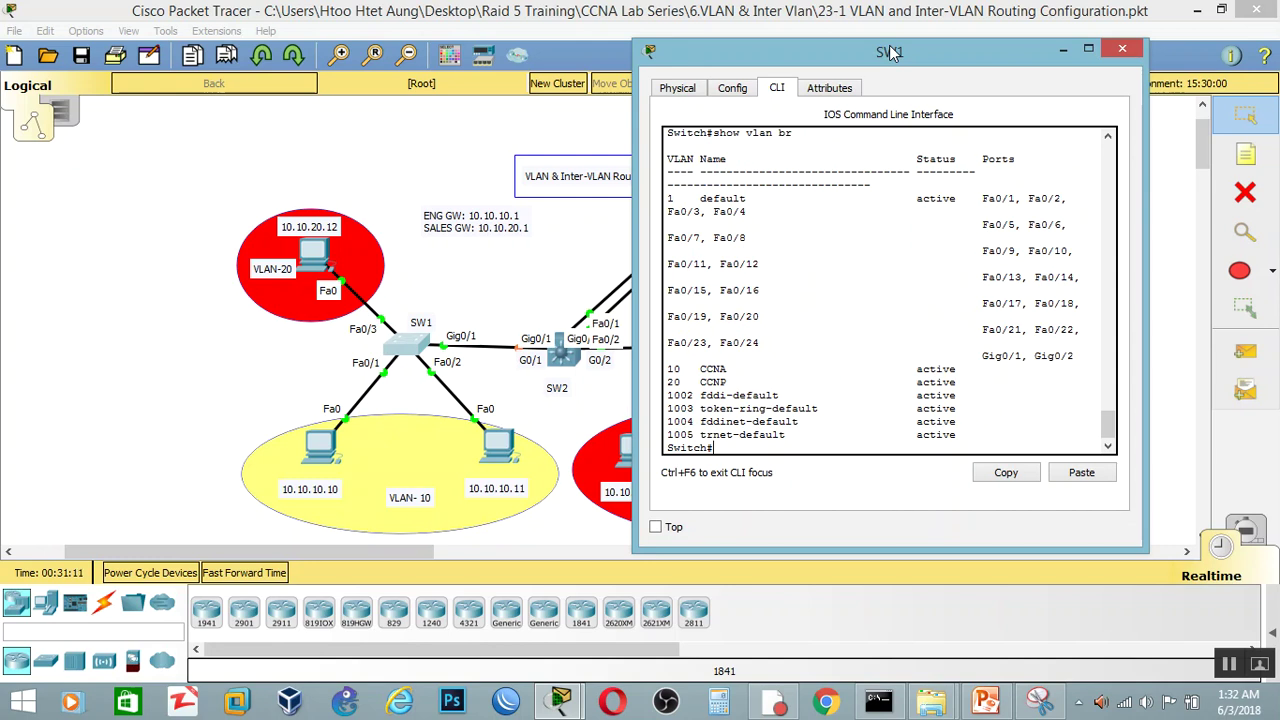
pyautogui.moveTo(703, 366); pyautogui.dragTo(976, 380)
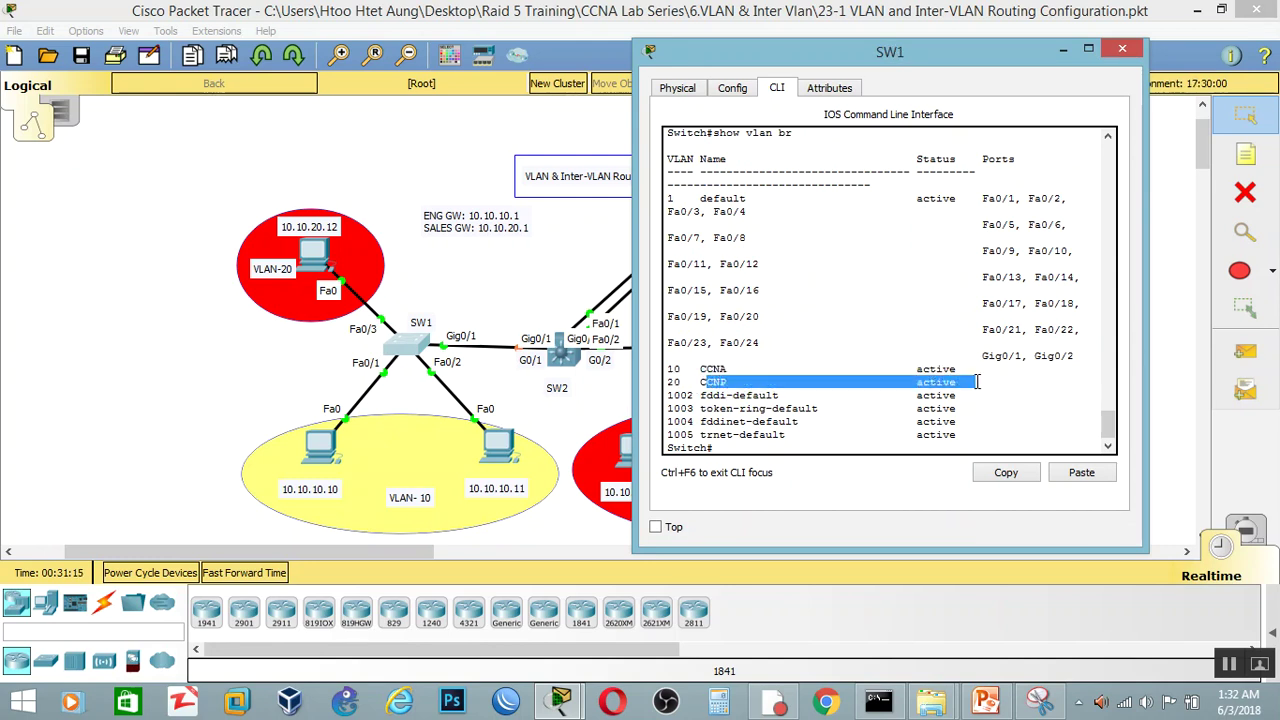
pyautogui.moveTo(703, 368); pyautogui.dragTo(779, 370)
# Switch to PowerPoint to review the VTP modes on the VLAN slide, and return to the full Packet Tracer topology.
pyautogui.moveTo(912, 60); pyautogui.dragTo(1195, 33)
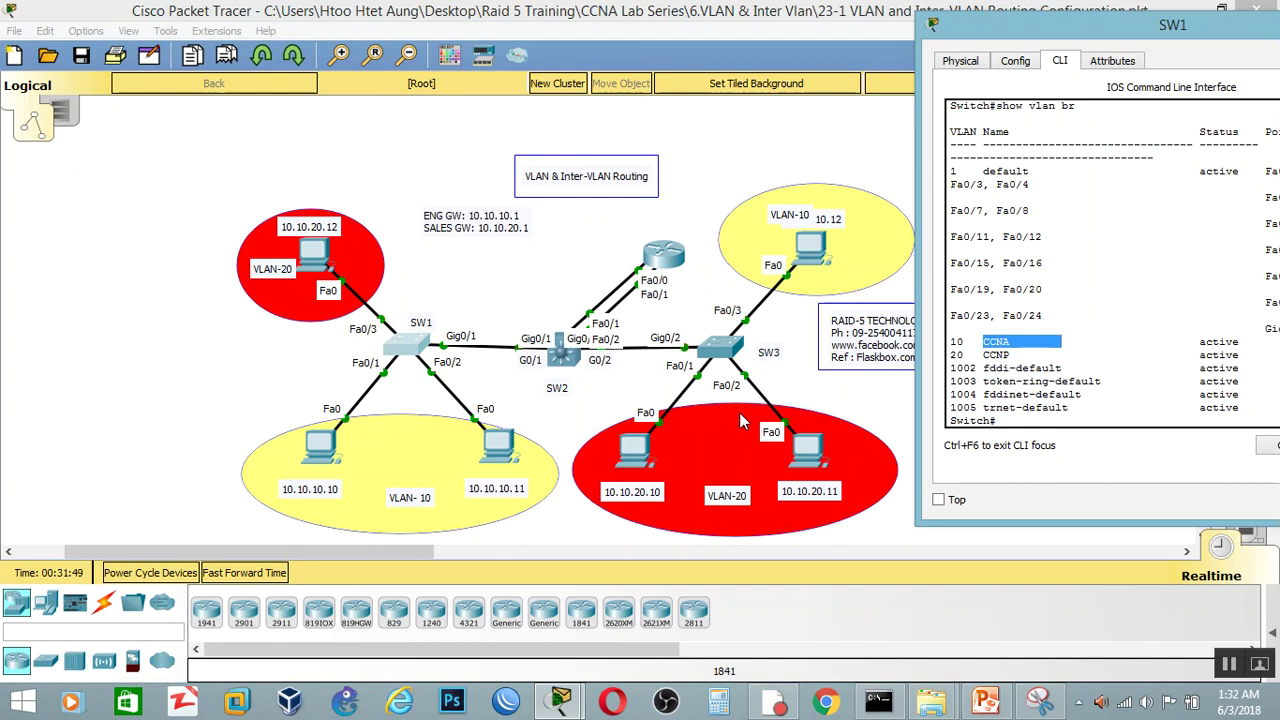
pyautogui.click(990, 700)
pyautogui.click(80, 485)
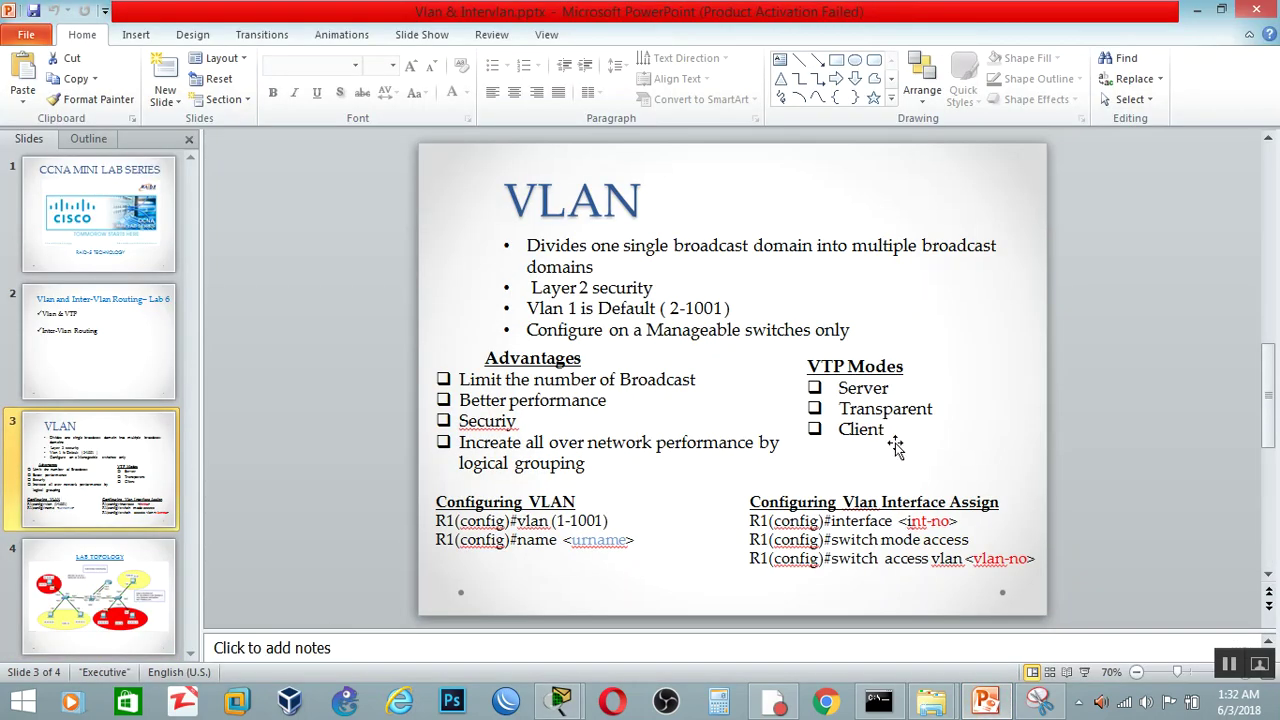
pyautogui.click(985, 702)
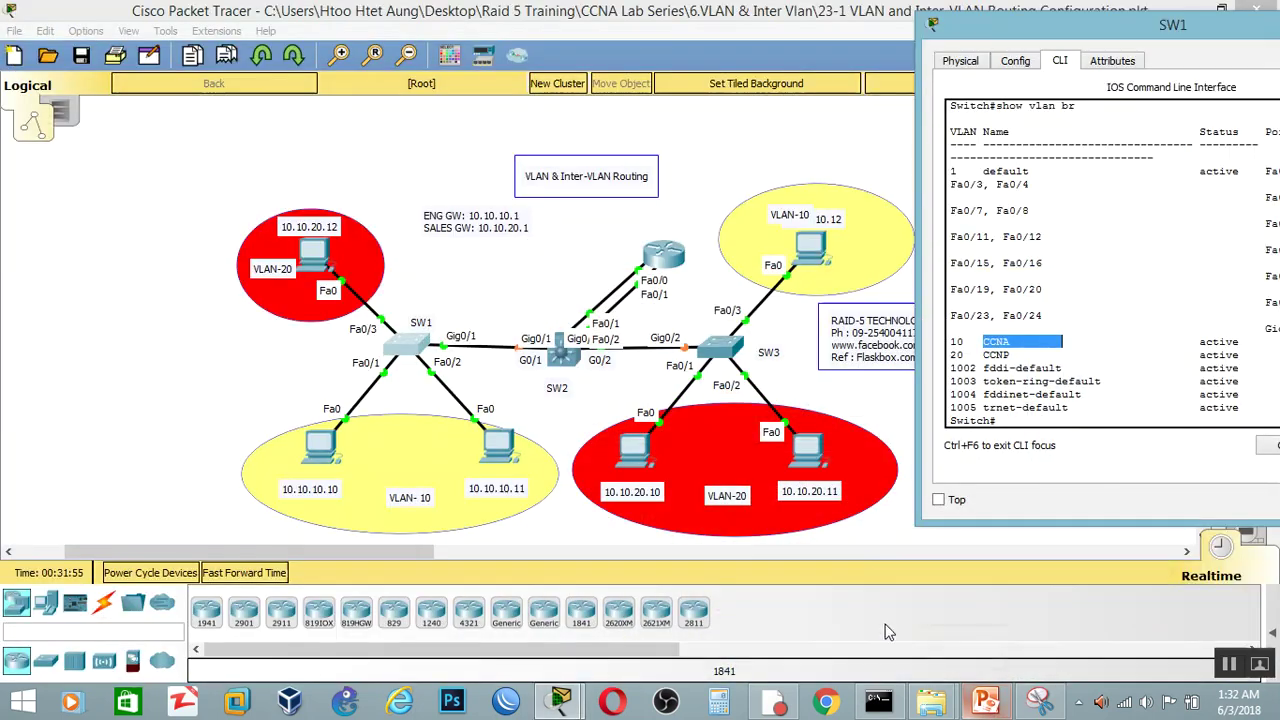
pyautogui.moveTo(1190, 42); pyautogui.dragTo(963, 46)
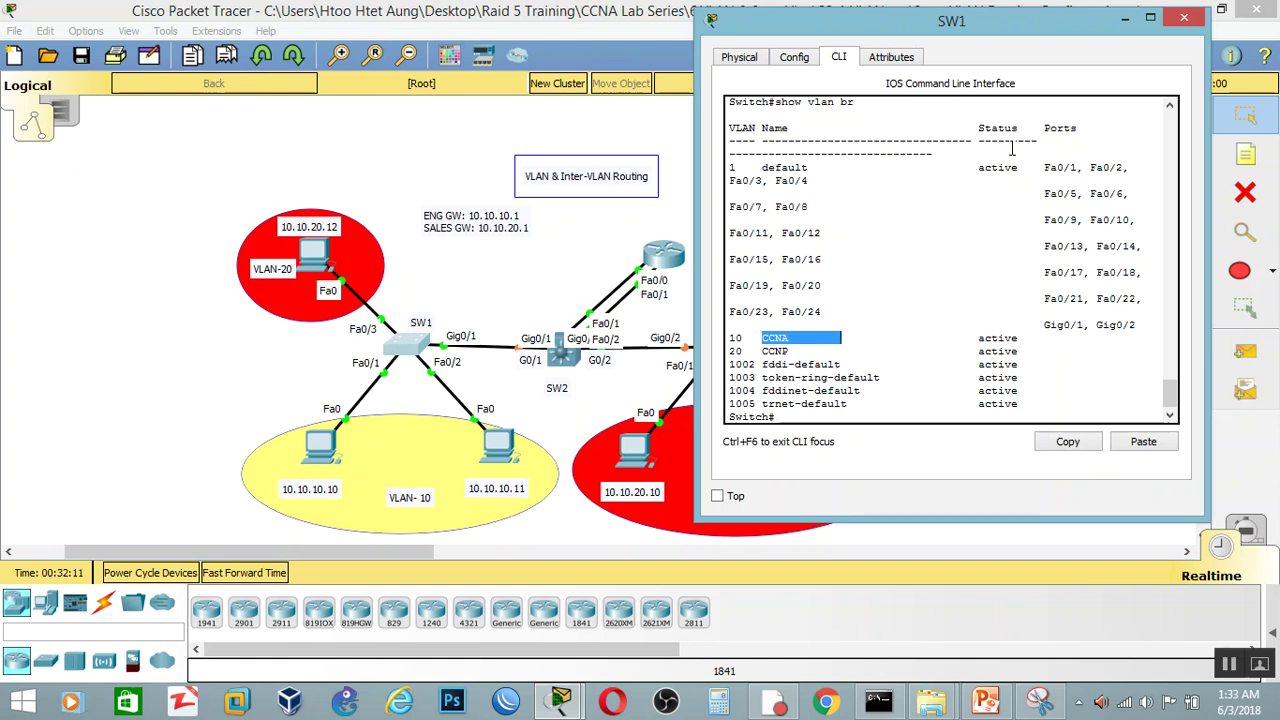
pyautogui.click(1184, 18)
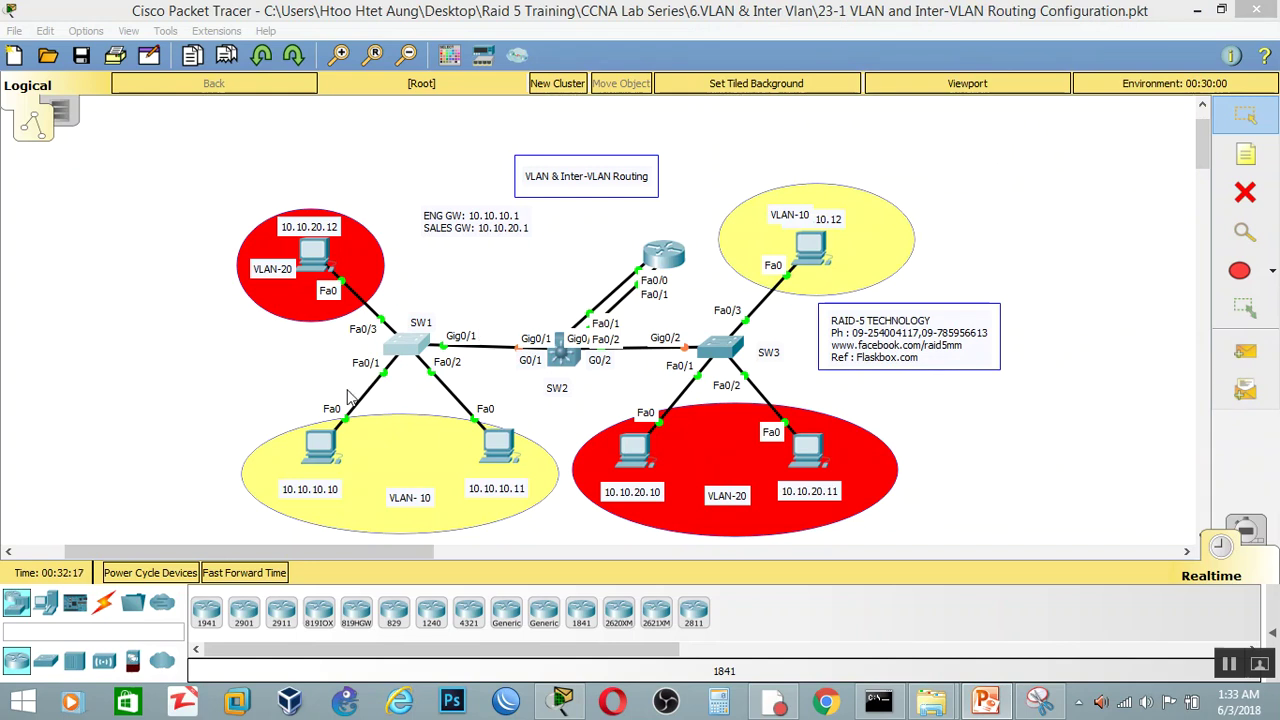
# Place a text note reading "Server" just above SW1 in the topology.
pyautogui.click(1246, 155)
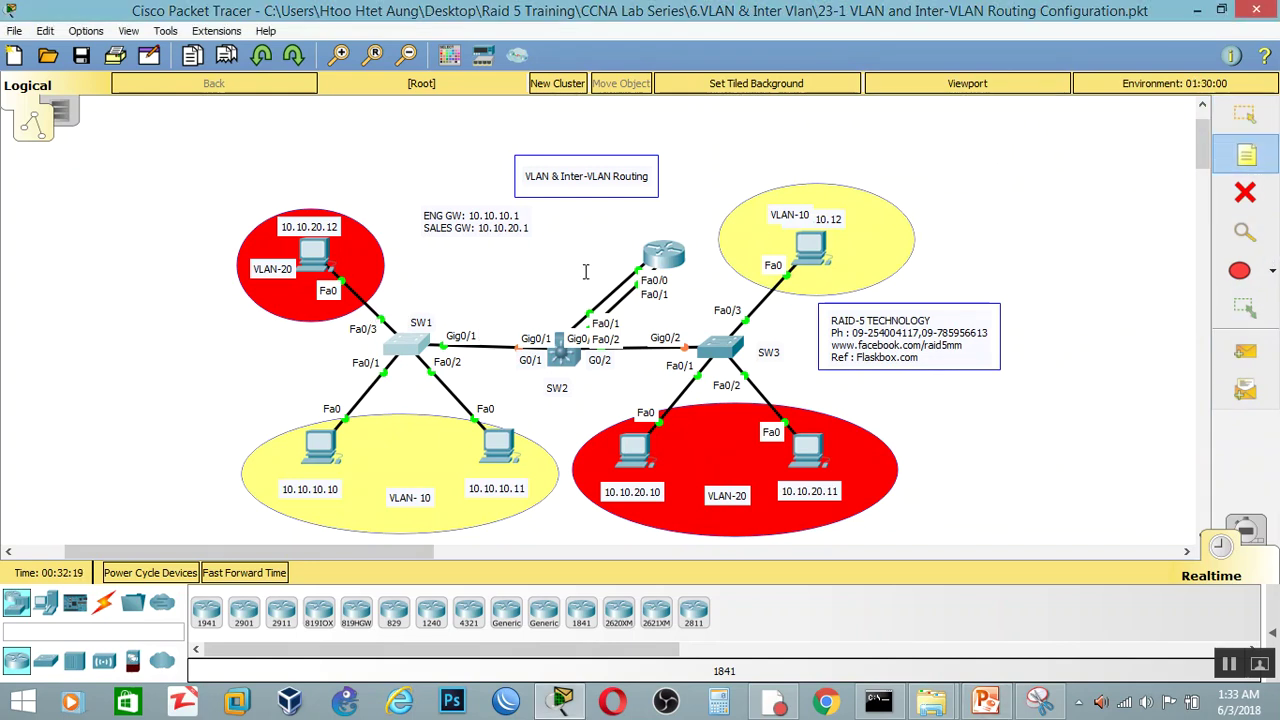
pyautogui.click(410, 314)
pyautogui.write('SE')
pyautogui.press('BackSpace')
pyautogui.write('e')
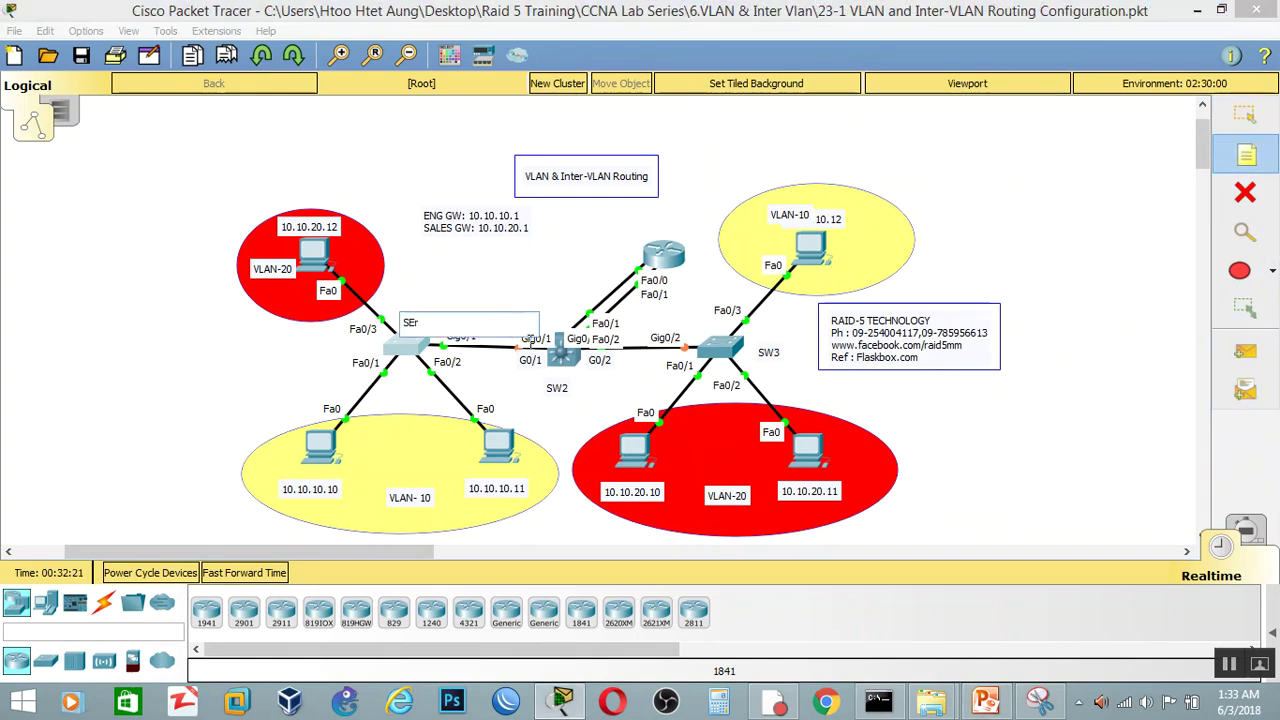
pyautogui.write('rver')
# Add the notes "Transparent" above SW2 and "Client" beside SW3, moving the Transparent note clear of the port labels.
pyautogui.click(546, 310)
pyautogui.write('Transparent')
pyautogui.click(773, 322)
pyautogui.write('Li')
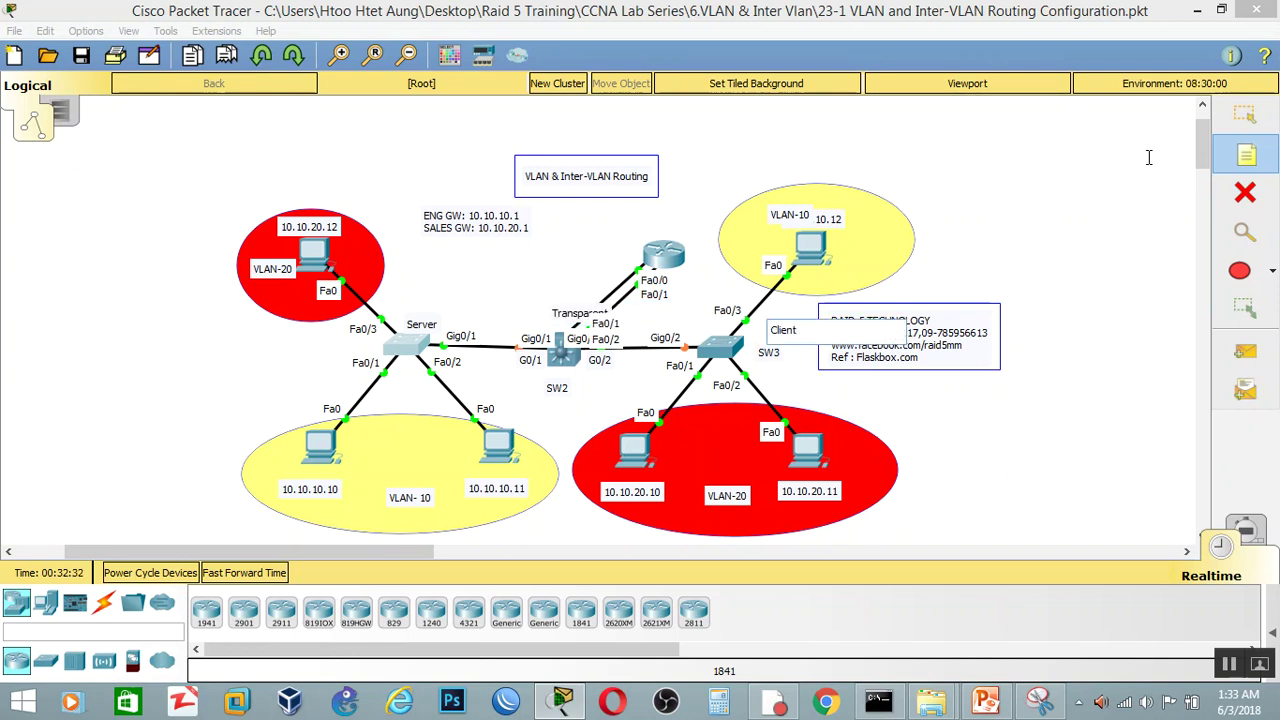
pyautogui.click(1245, 115)
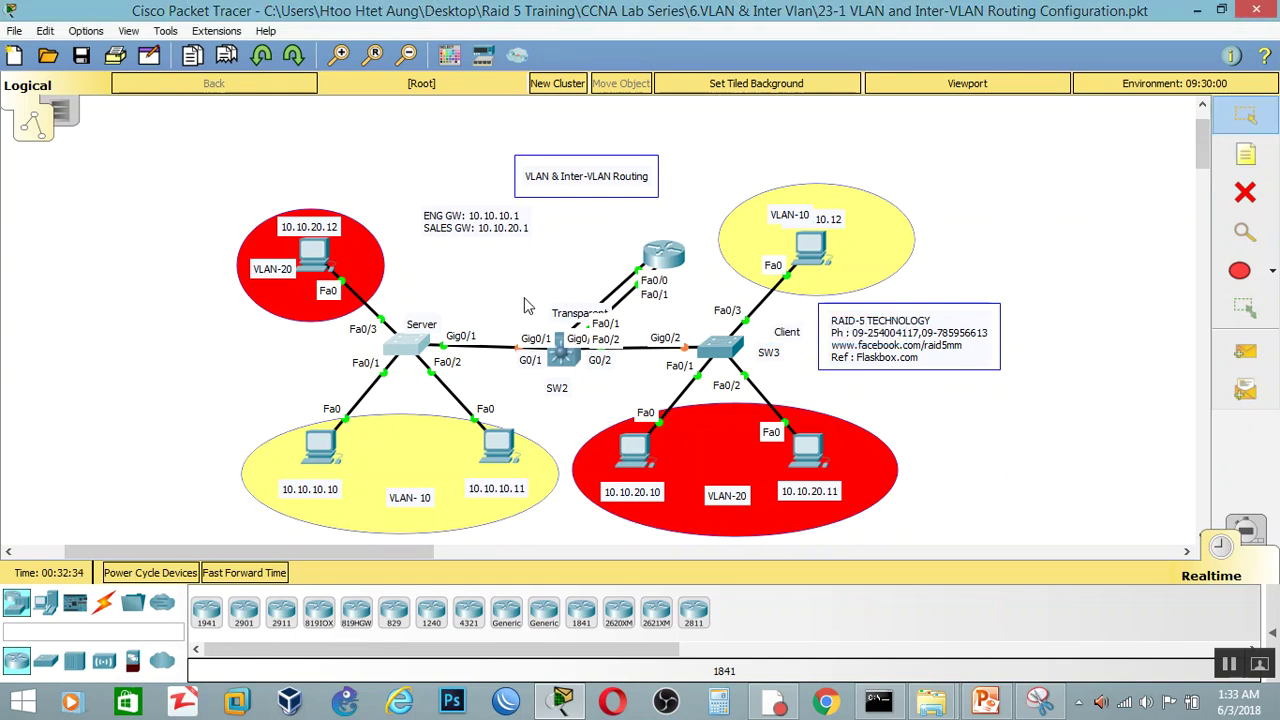
pyautogui.moveTo(578, 314); pyautogui.dragTo(552, 298)
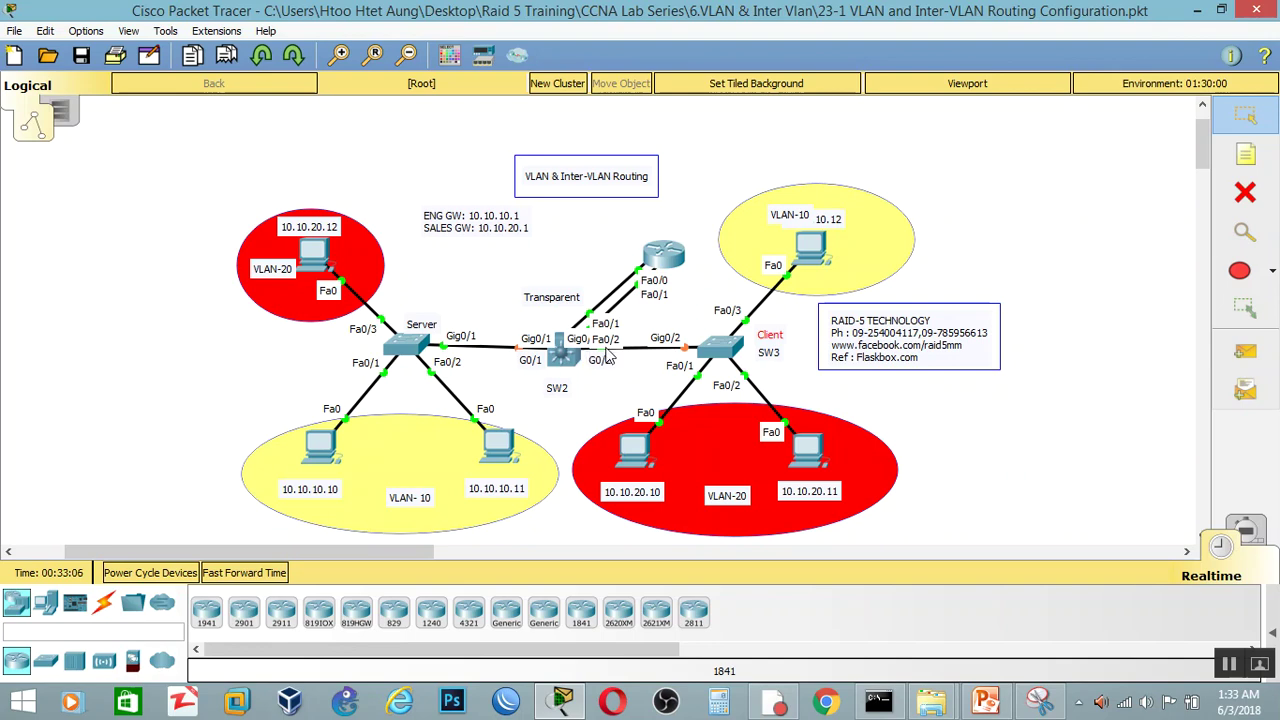
# Reopen SW1's command line and enter global configuration mode with config t.
pyautogui.click(405, 345)
pyautogui.press('Return')
pyautogui.press('Return')
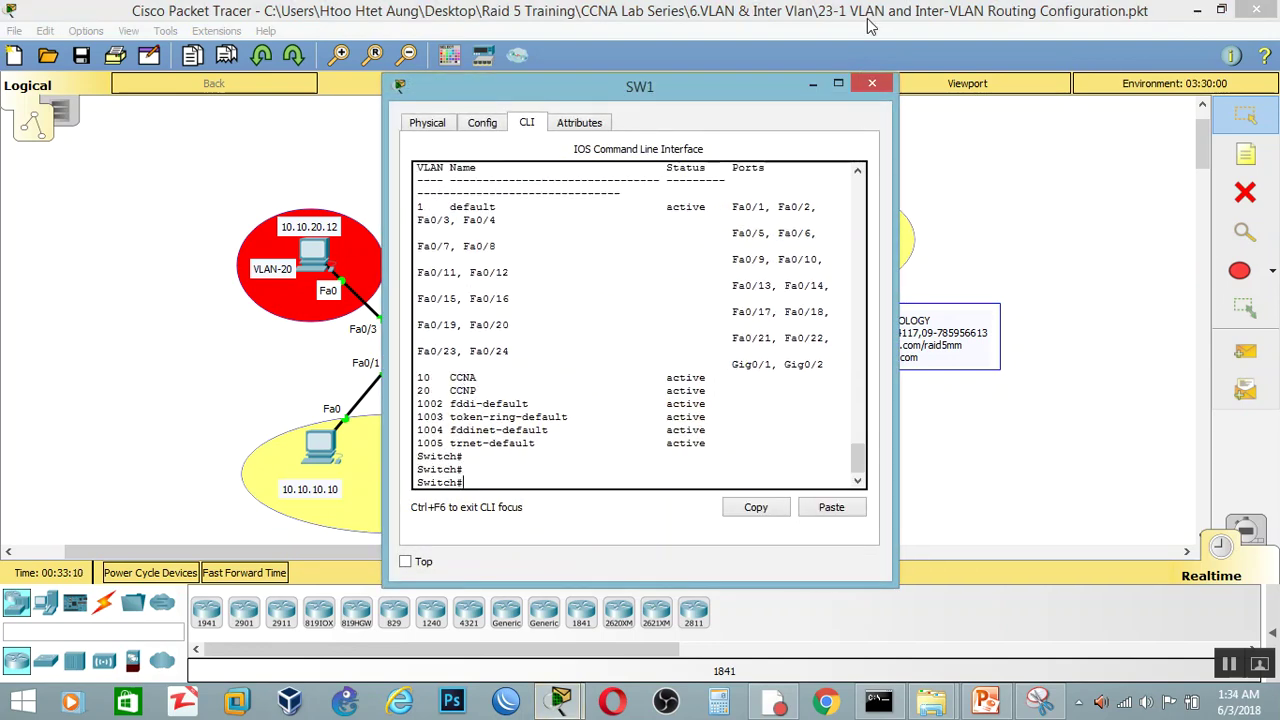
pyautogui.moveTo(770, 86); pyautogui.dragTo(973, 27)
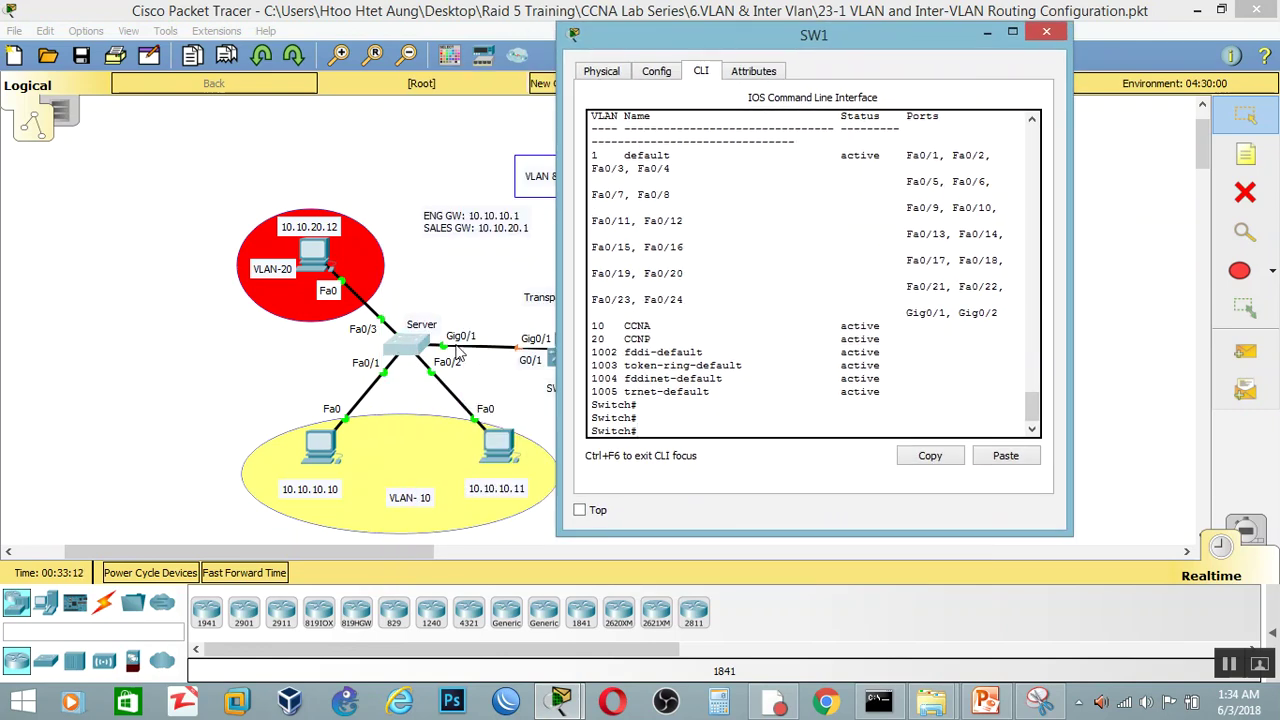
pyautogui.write('config ')
pyautogui.write('t')
pyautogui.press('Return')
pyautogui.write('config t')
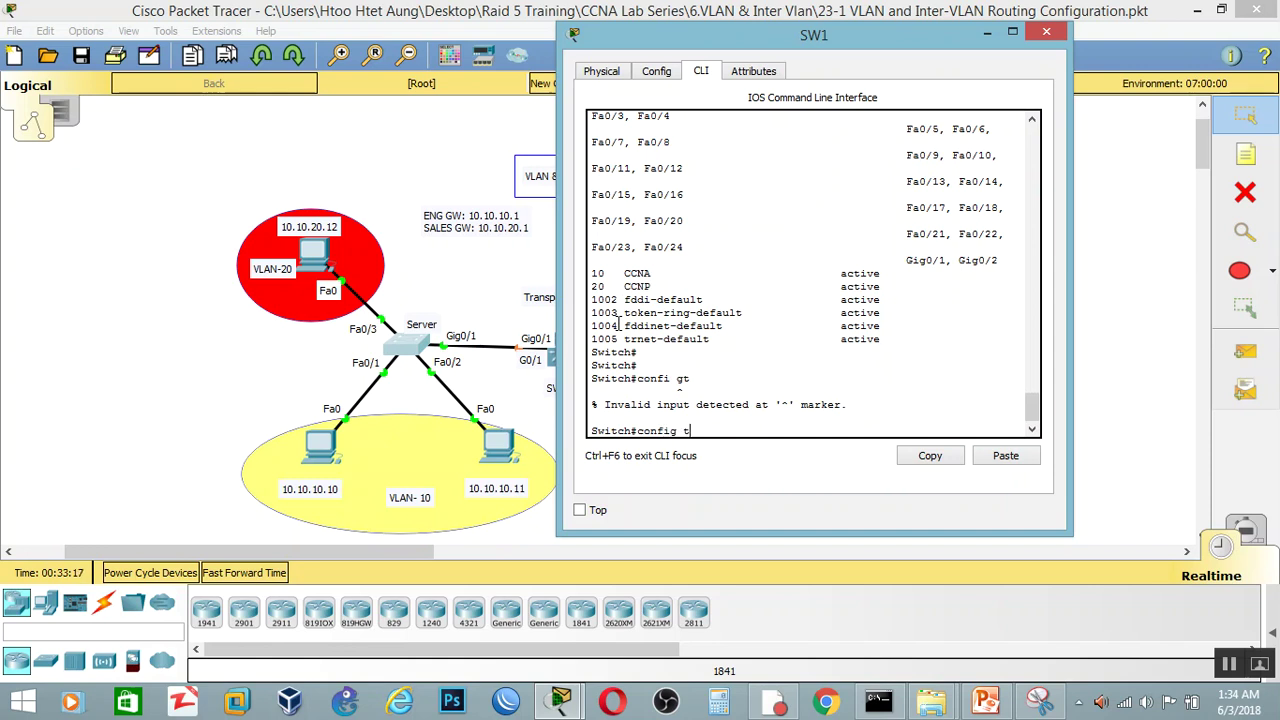
pyautogui.press('Return')
# Configure SW1's interface g0/1 with switchport mode trunk and close the switch's window.
pyautogui.write('int g0/1')
pyautogui.press('Return')
pyautogui.write('sho')
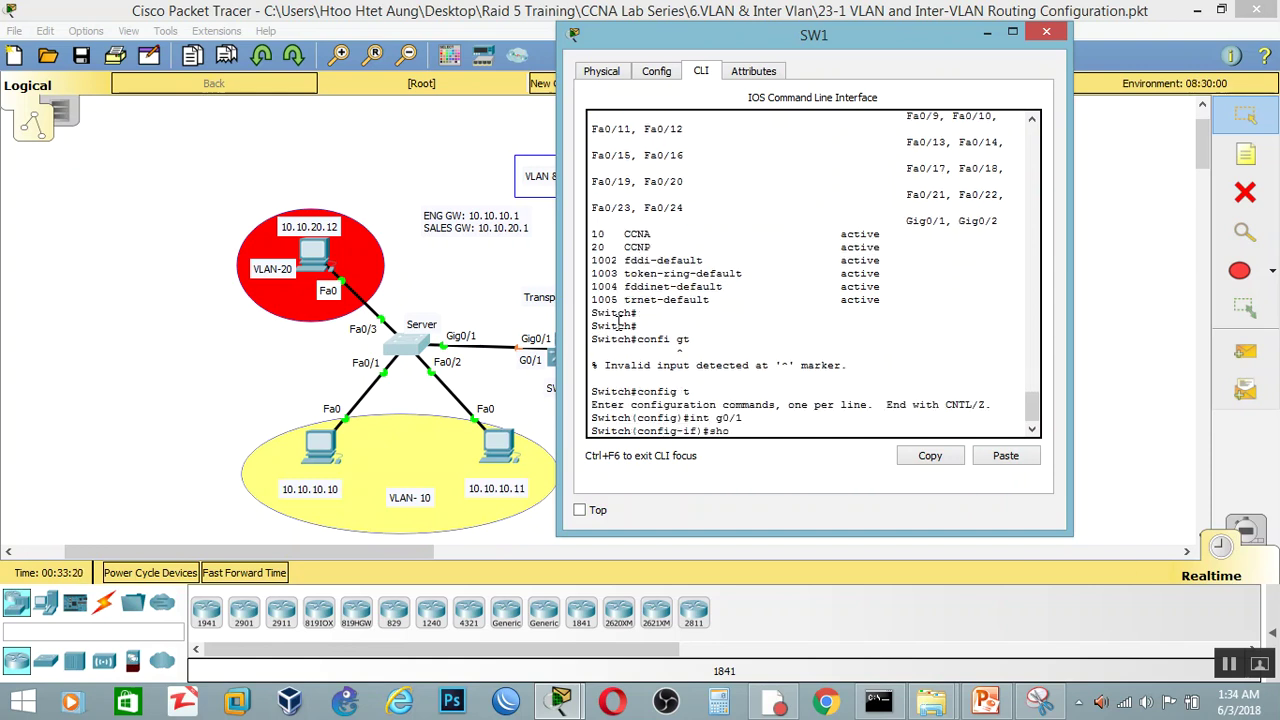
pyautogui.write('it')
pyautogui.press('Tab')
pyautogui.write('mode trun')
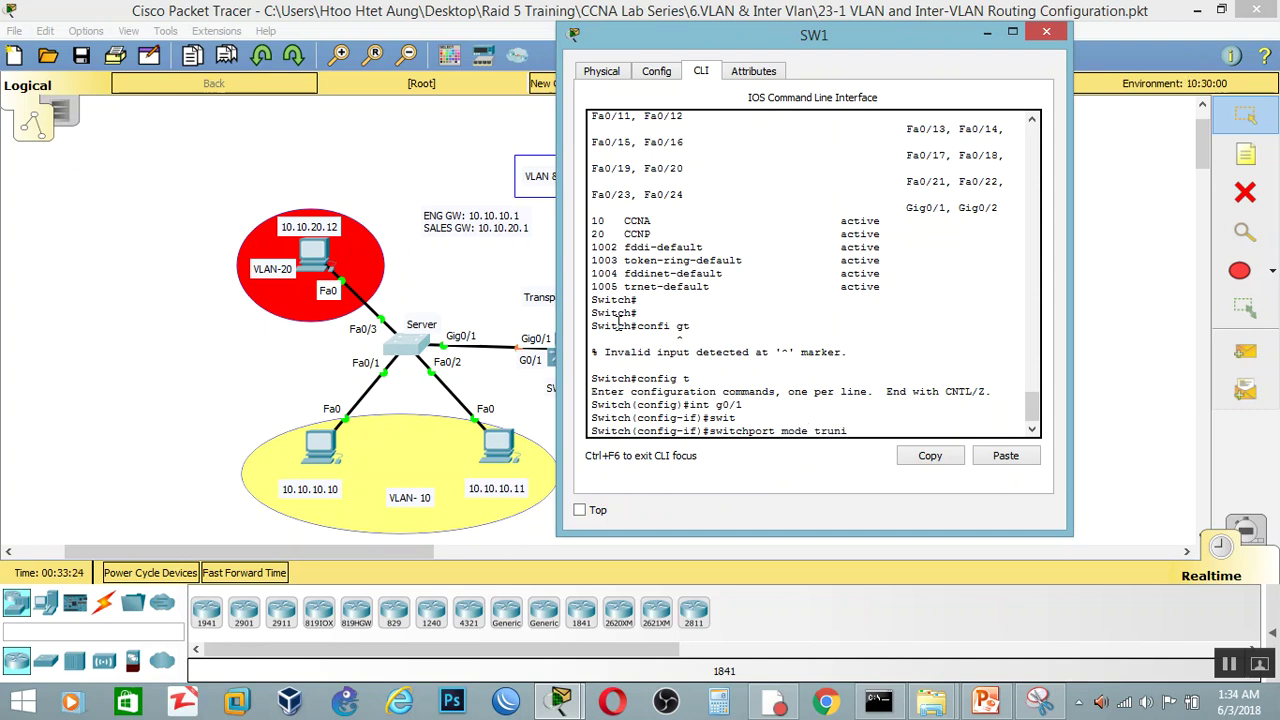
pyautogui.write('k')
pyautogui.press('Return')
pyautogui.press('Return')
pyautogui.press('Return')
pyautogui.press('Return')
pyautogui.press('Return')
pyautogui.press('Return')
pyautogui.press('Return')
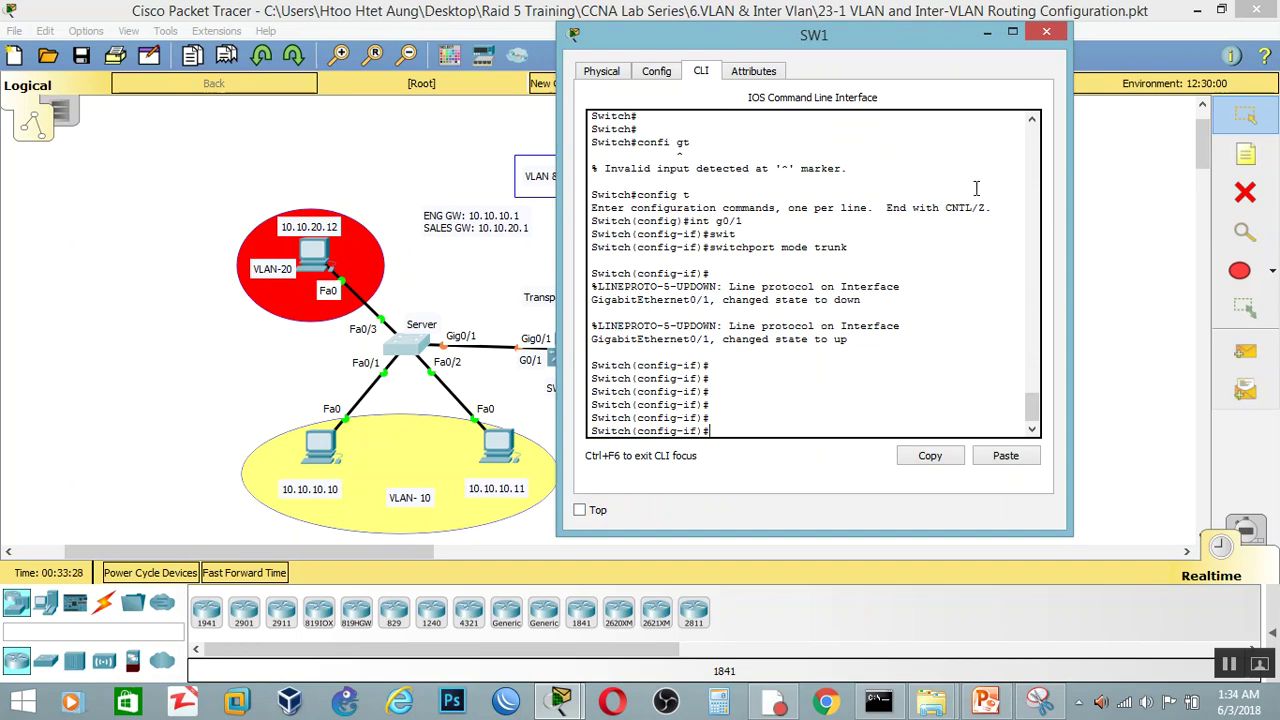
pyautogui.click(1046, 33)
# Open SW2's command line and answer no to the initial configuration dialog.
pyautogui.click(565, 355)
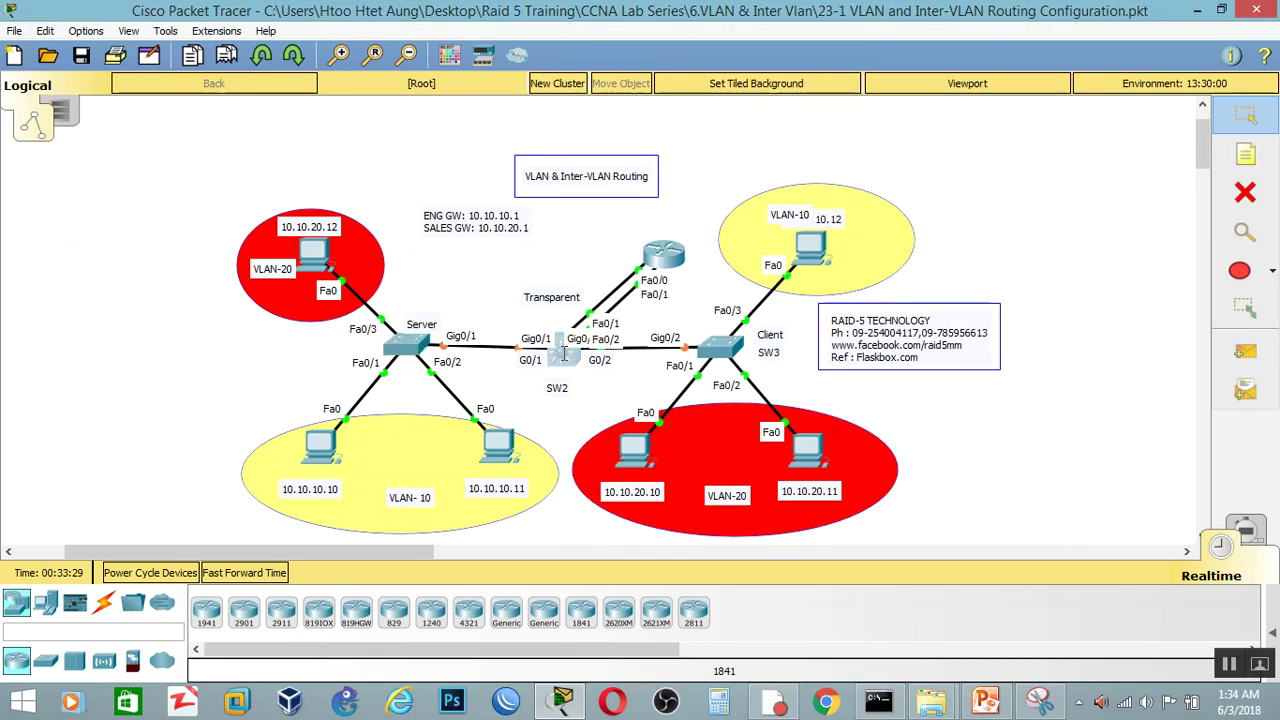
pyautogui.moveTo(729, 90); pyautogui.dragTo(1065, 59)
pyautogui.press('Return')
pyautogui.press('Return')
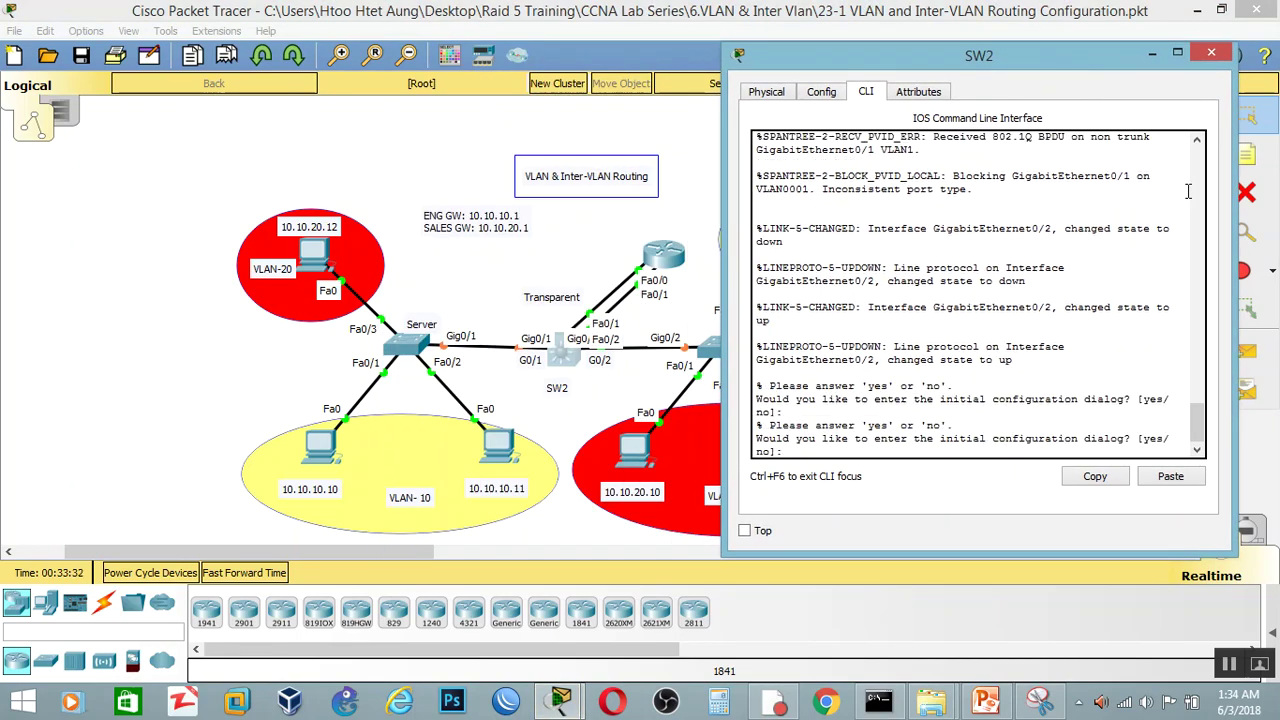
pyautogui.write('no')
pyautogui.press('Return')
pyautogui.press('Return')
# Enter privileged mode on SW2 and go on to global configuration mode.
pyautogui.write('s')
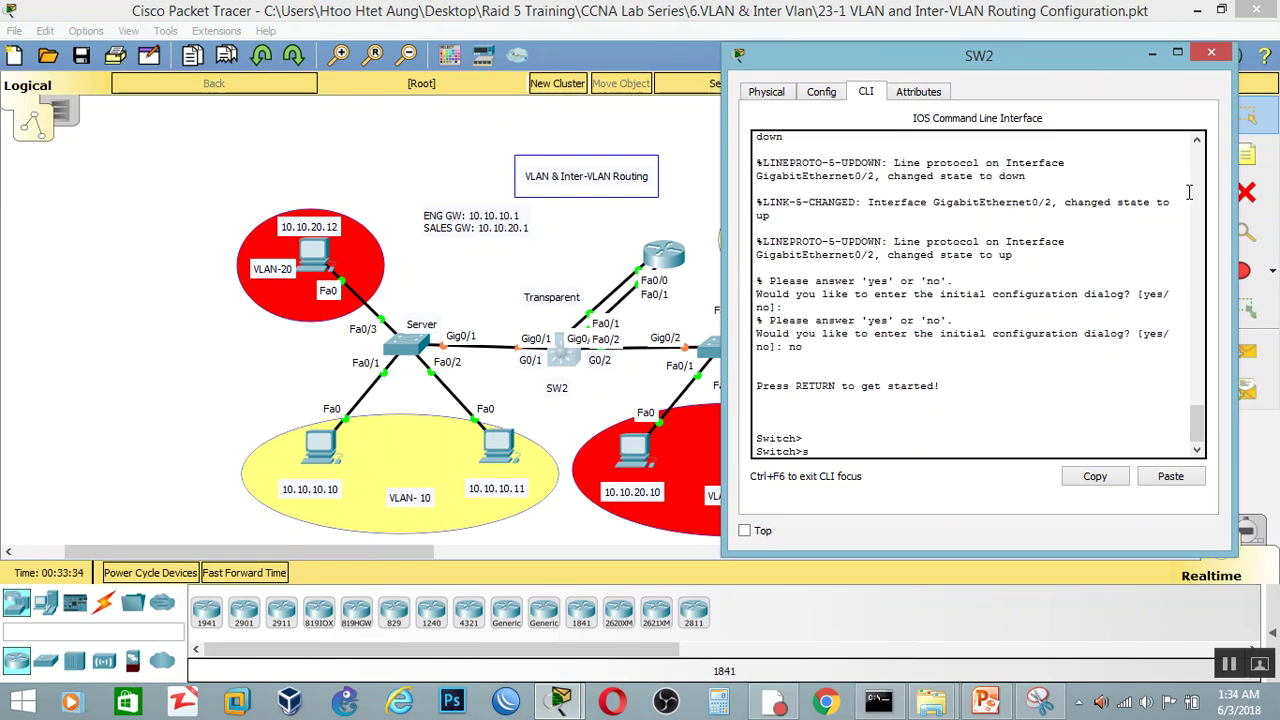
pyautogui.write('n')
pyautogui.press('Return')
pyautogui.write('confi t')
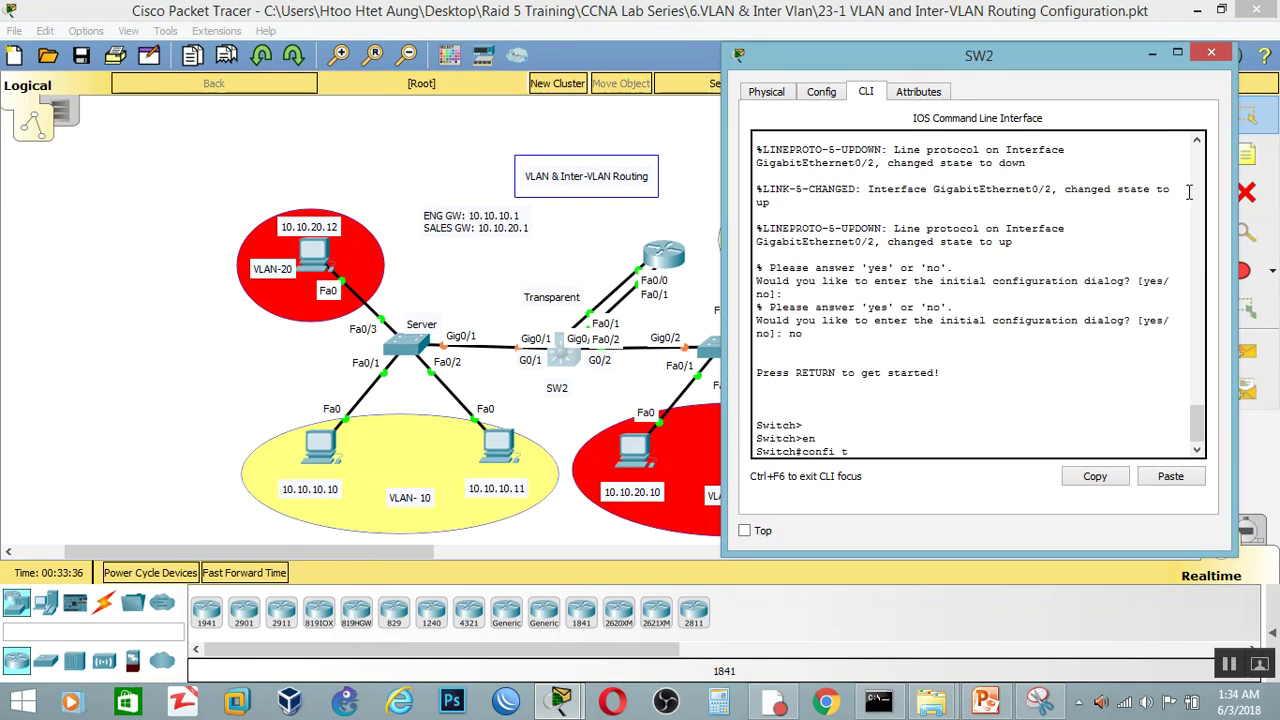
pyautogui.press('Return')
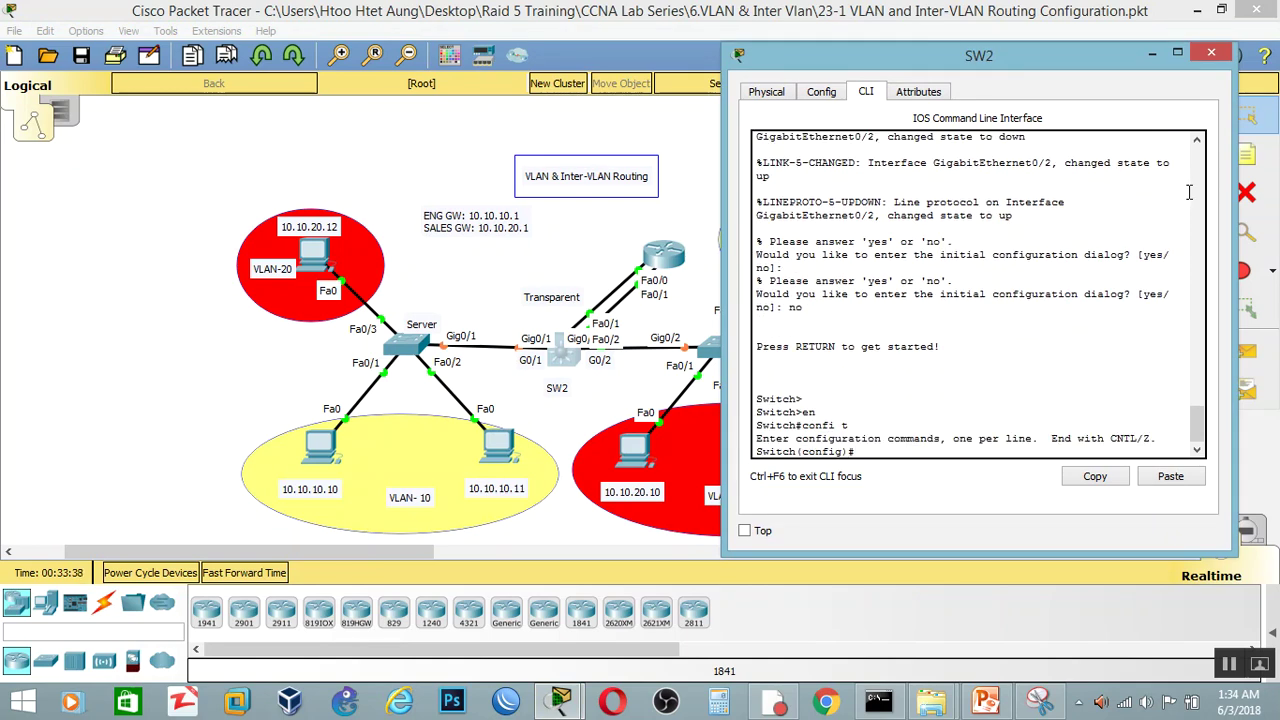
# Set the trunk encapsulation of SW2's interface g0/1 to dot1q.
pyautogui.write('int g0/1')
pyautogui.press('Return')
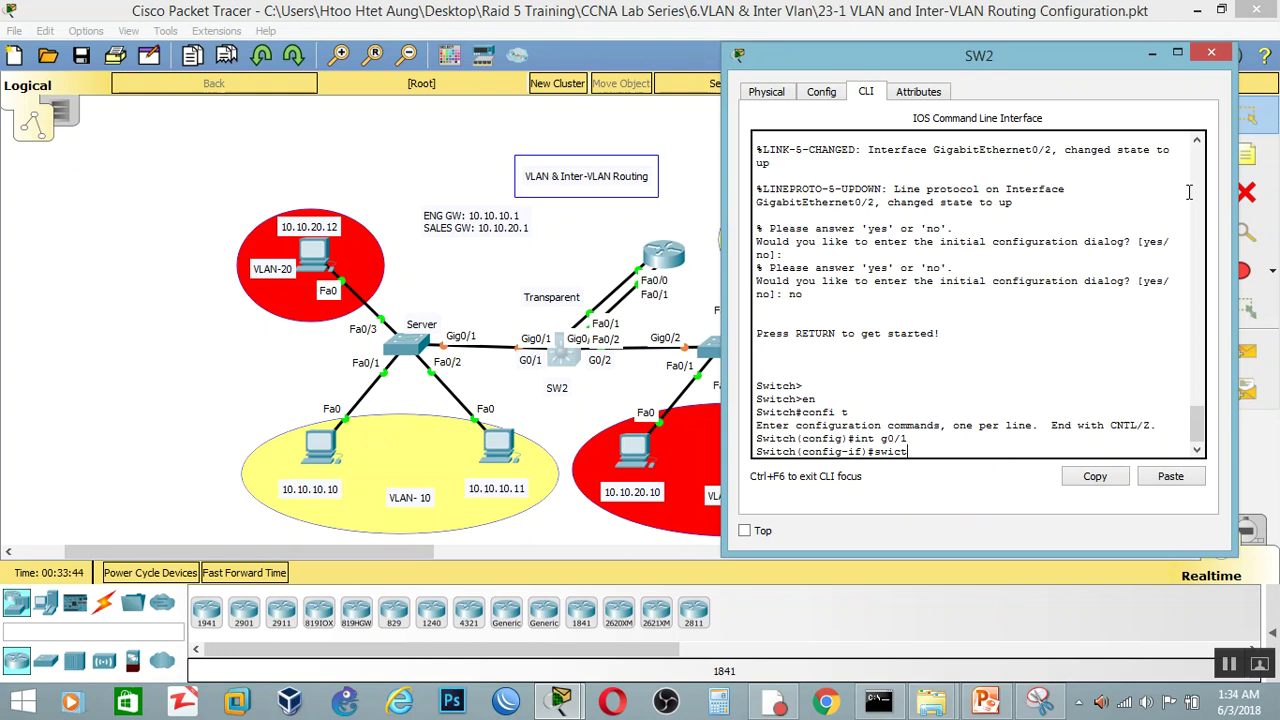
pyautogui.write('swi')
pyautogui.press('Tab')
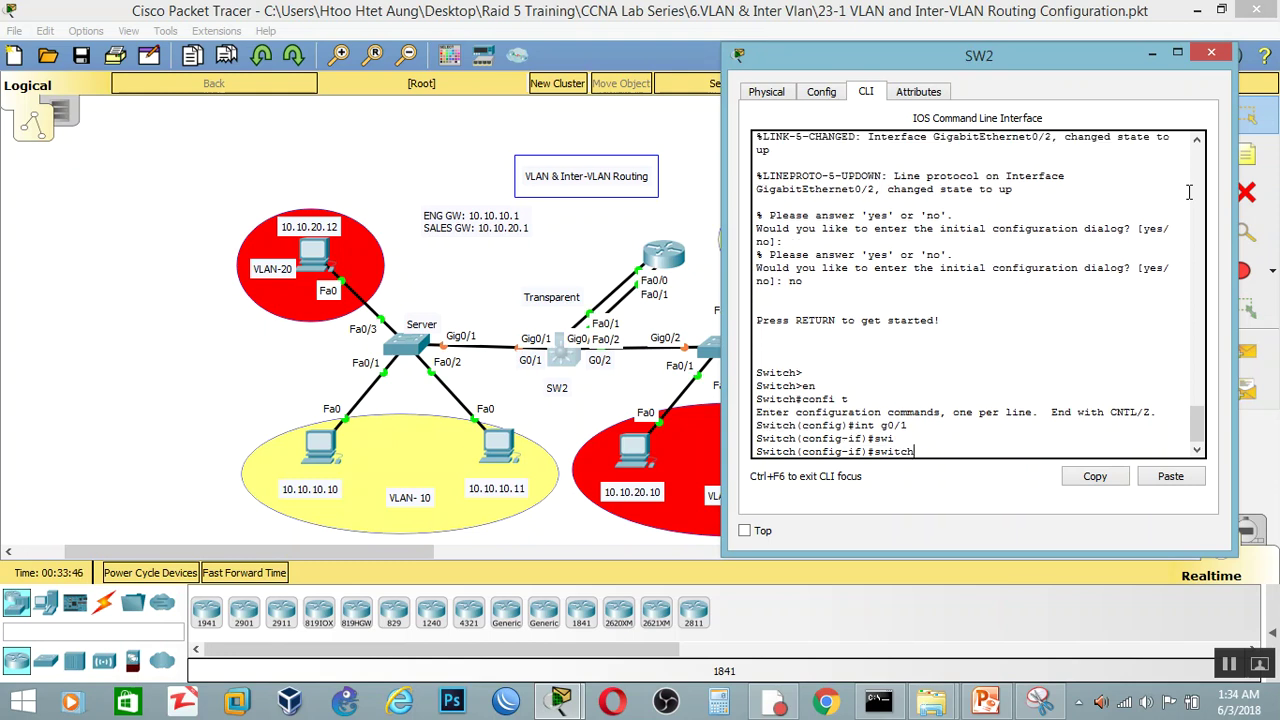
pyautogui.press('BackSpace')
pyautogui.press('BackSpace')
pyautogui.press('BackSpace')
pyautogui.write('trunk en')
pyautogui.press('Tab')
pyautogui.write('dot')
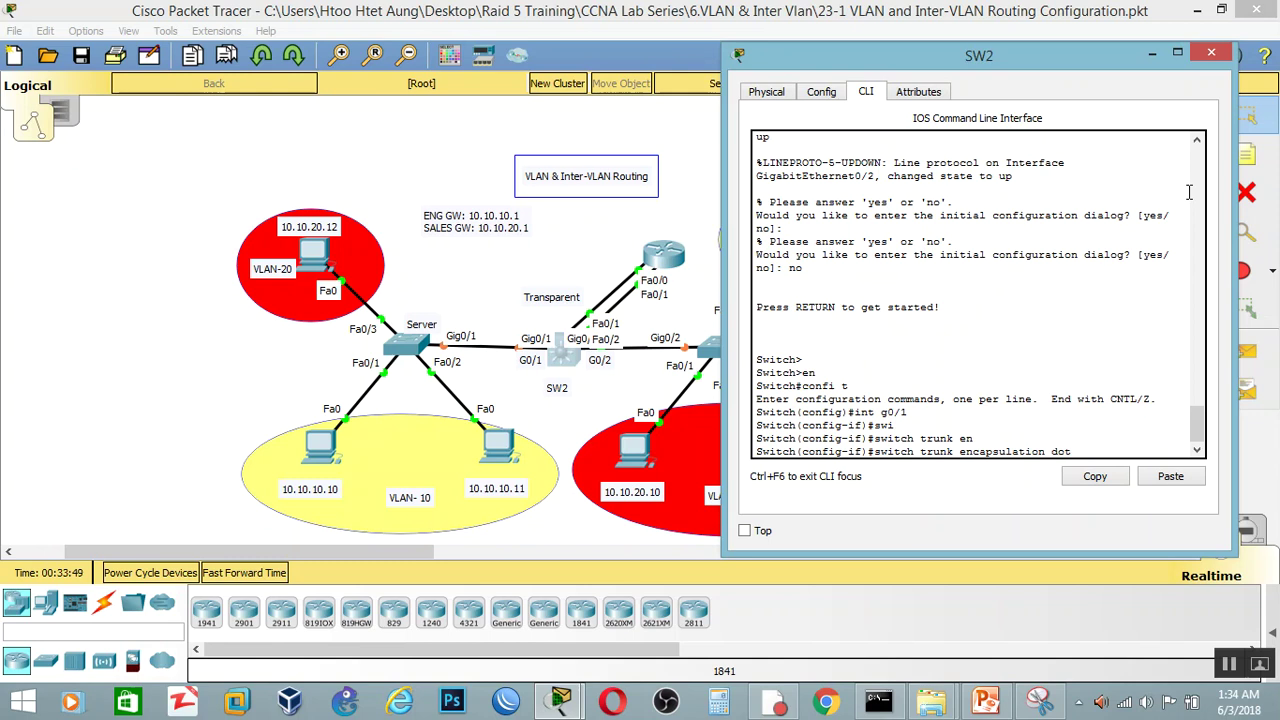
pyautogui.write('1q')
pyautogui.press('Return')
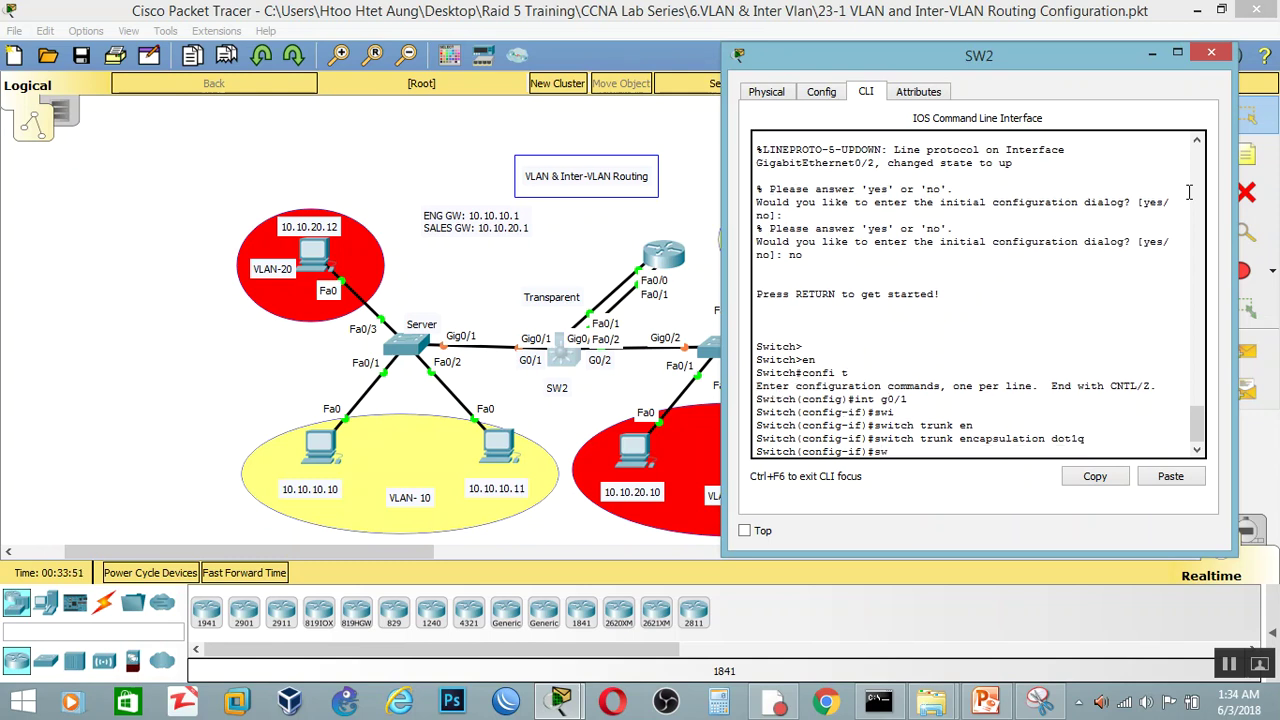
# Set SW2's interface g0/1 to switchport mode trunk.
pyautogui.write('sw')
pyautogui.press('Tab')
pyautogui.write('mo')
pyautogui.press('Tab')
pyautogui.write('trunk')
pyautogui.press('Return')
pyautogui.press('Return')
pyautogui.press('Return')
pyautogui.press('Return')
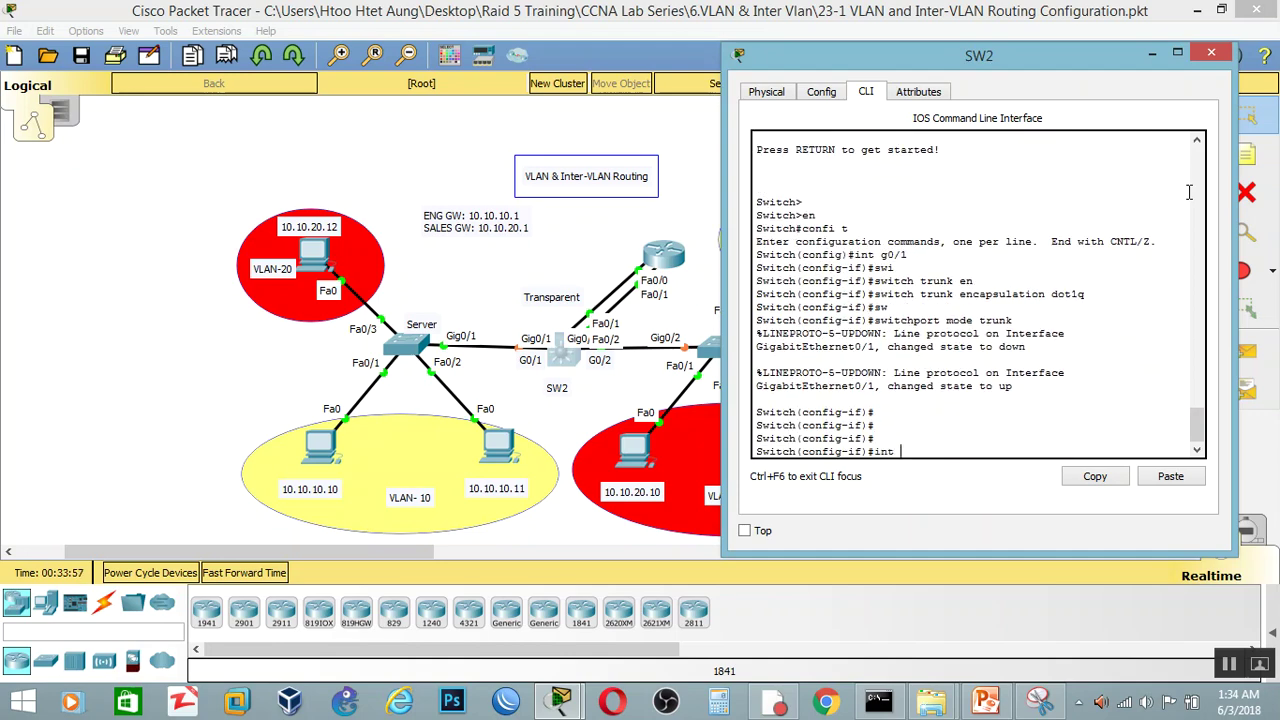
# Switch to SW2's interface g0/2 and set its trunk encapsulation to dot1q.
pyautogui.write('/2')
pyautogui.press('Return')
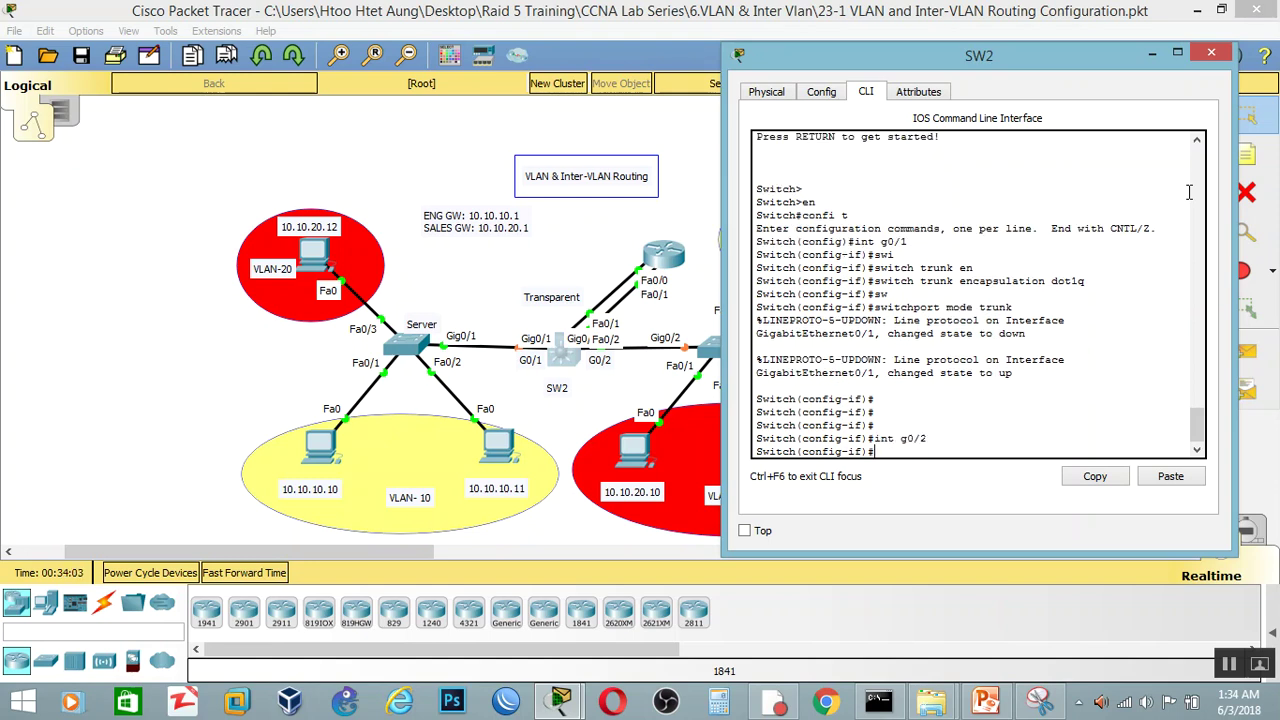
pyautogui.write('switch t')
pyautogui.press('Tab')
pyautogui.write('e')
pyautogui.press('Tab')
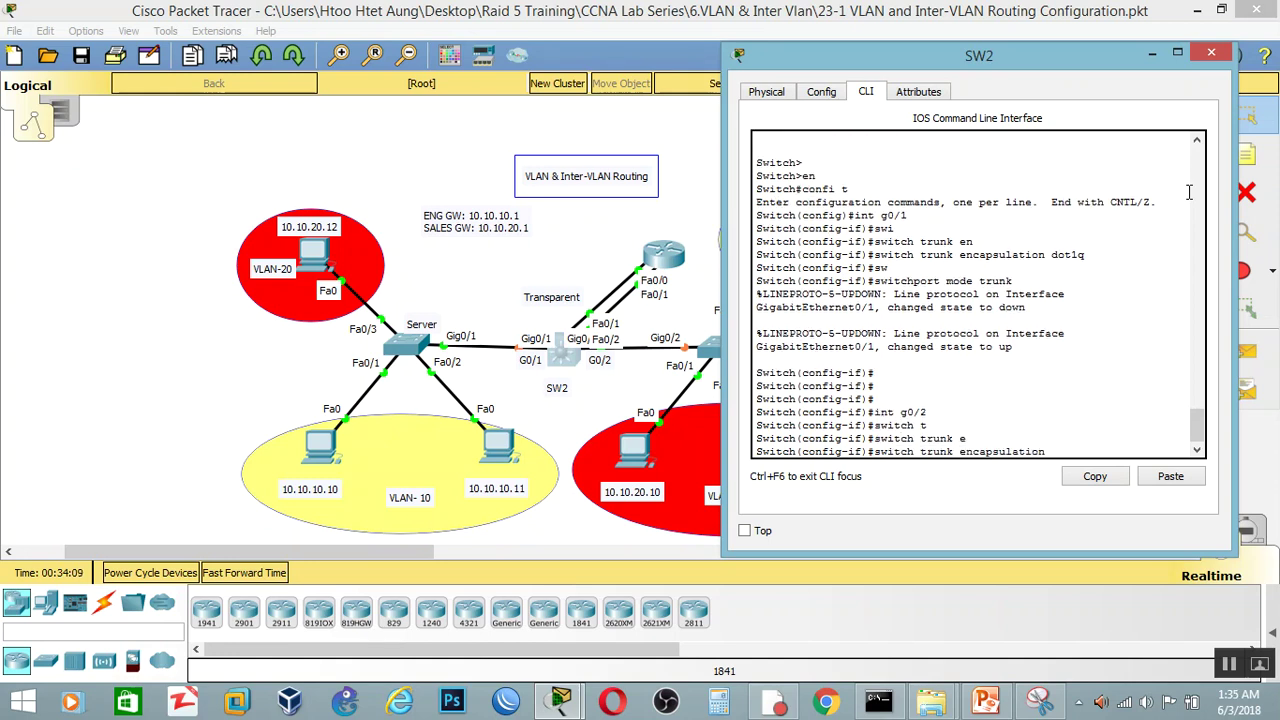
pyautogui.write('d')
pyautogui.press('Tab')
pyautogui.press('Return')
pyautogui.press('Return')
# Set SW2's interface g0/2 to switchport mode trunk and close the switch's window.
pyautogui.write('siw')
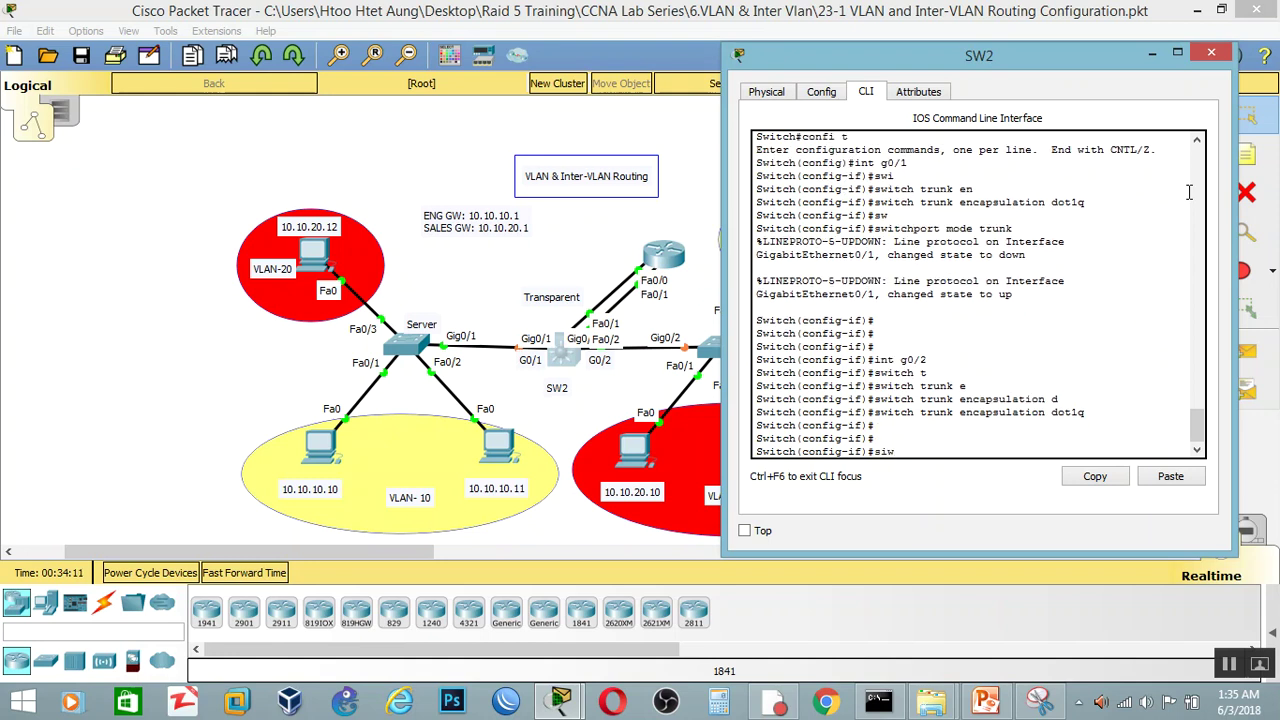
pyautogui.press('Tab')
pyautogui.write('w')
pyautogui.press('Tab')
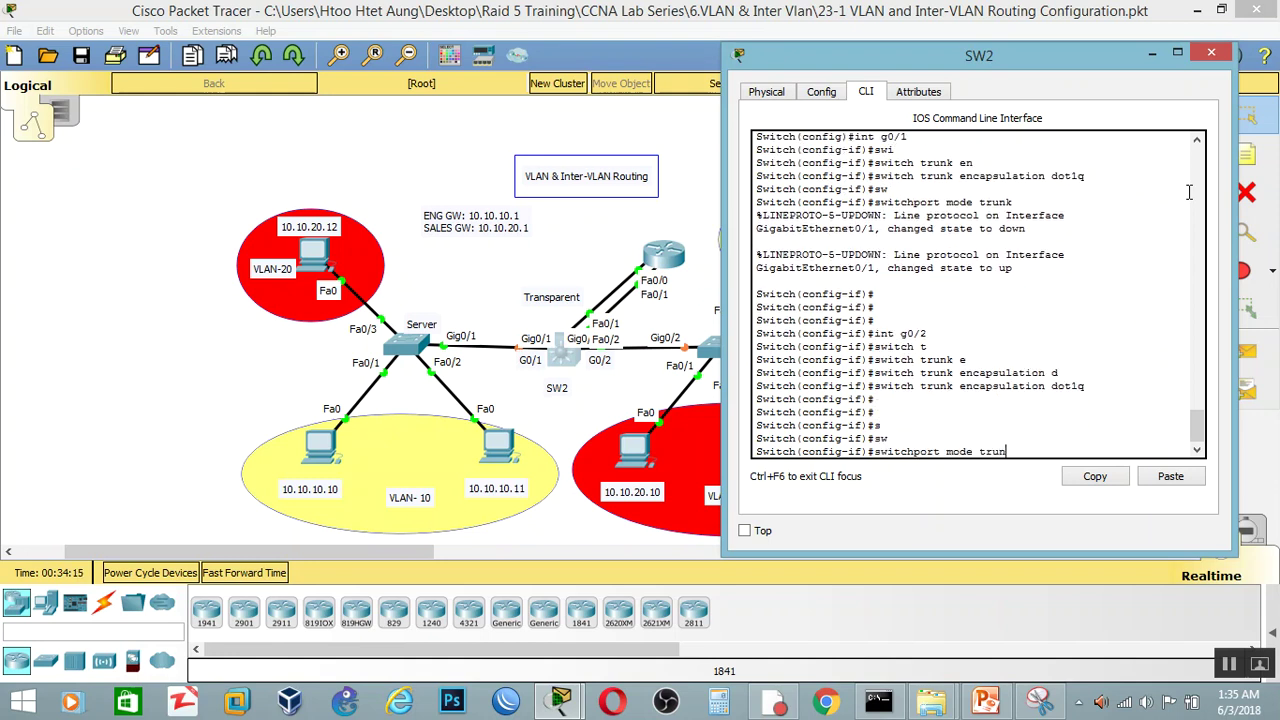
pyautogui.write('mode trunk')
pyautogui.press('Return')
pyautogui.press('Return')
pyautogui.press('Return')
pyautogui.press('Return')
pyautogui.press('Return')
pyautogui.press('Return')
pyautogui.press('Return')
pyautogui.press('Return')
pyautogui.press('Return')
pyautogui.press('Return')
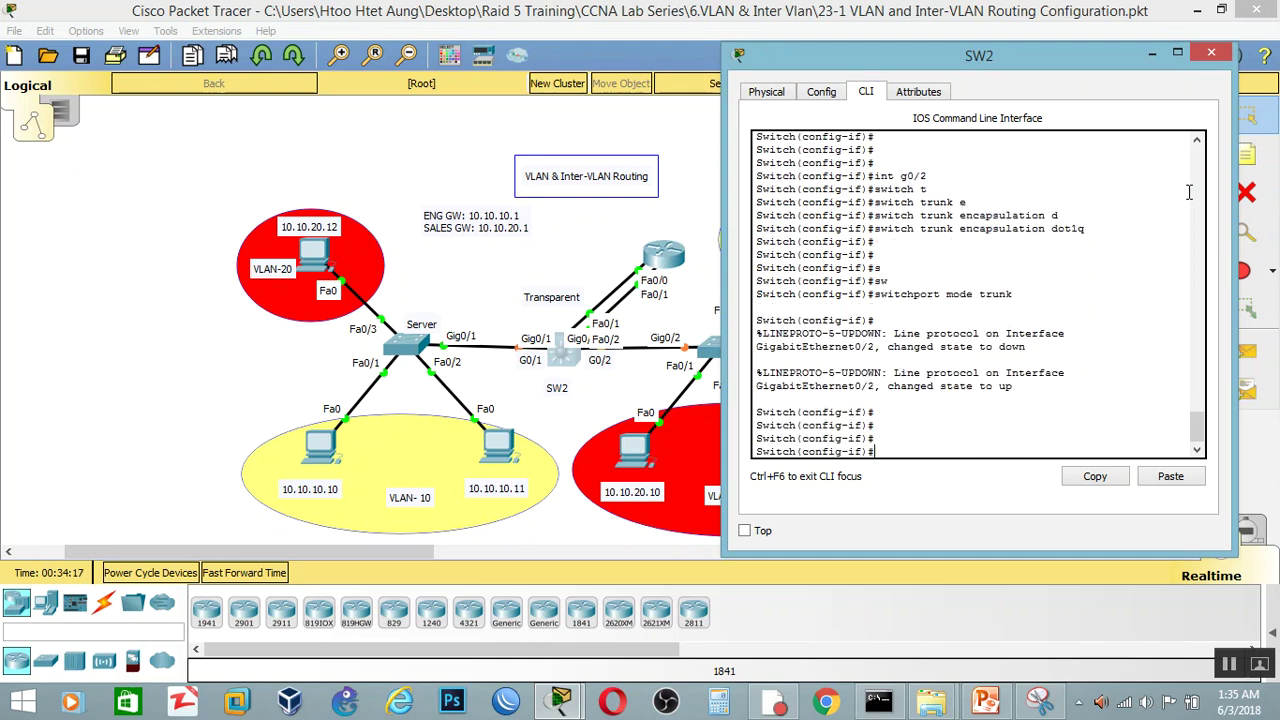
pyautogui.click(1212, 53)
# Open SW3's command line and enter global configuration mode.
pyautogui.click(726, 352)
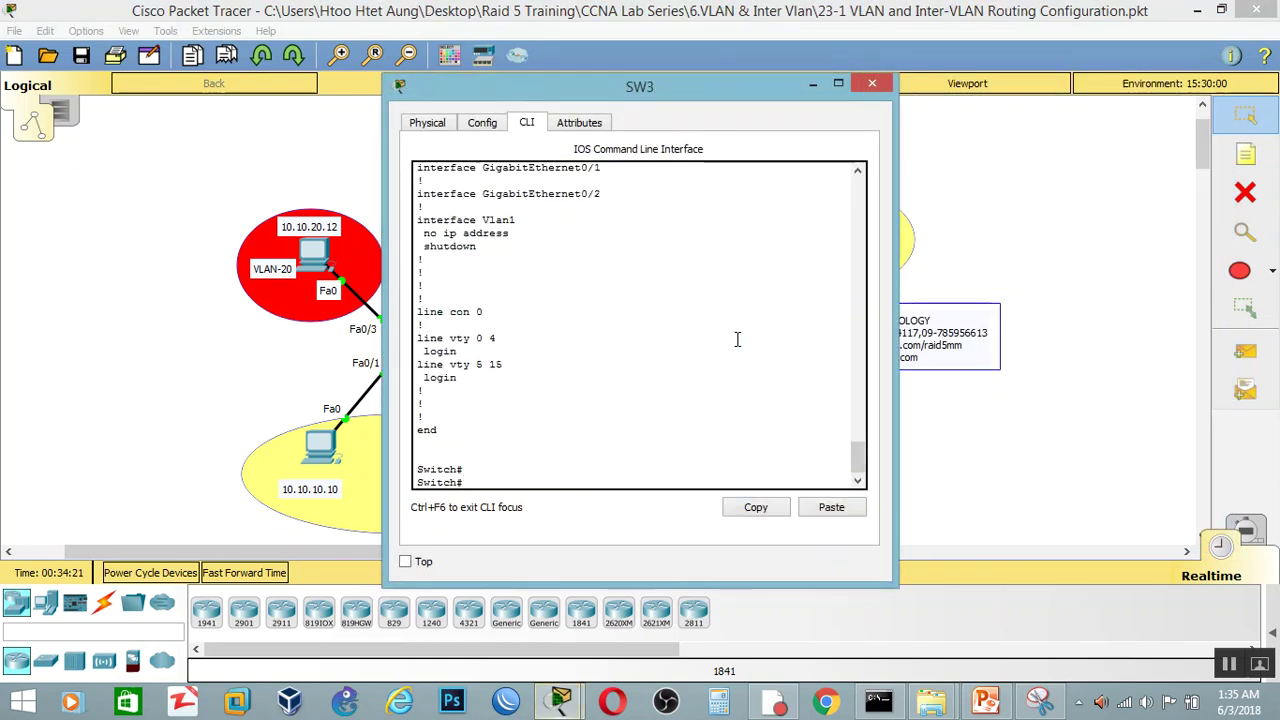
pyautogui.press('Return')
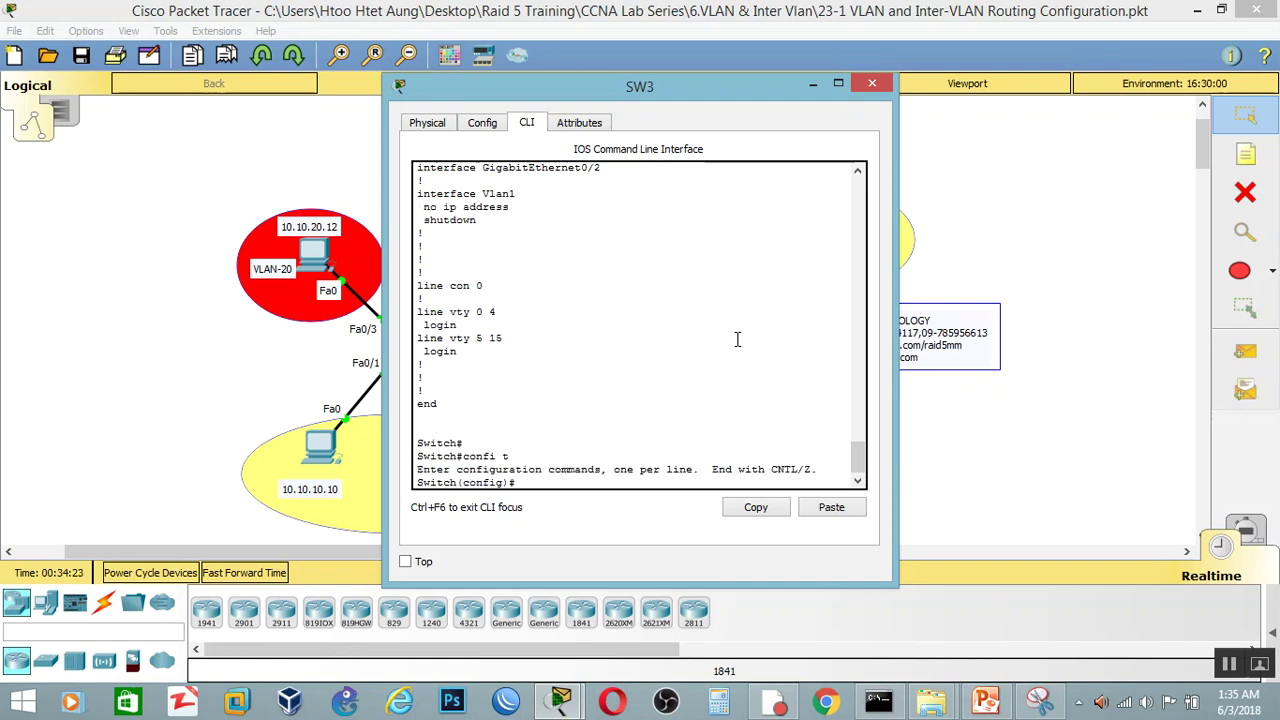
pyautogui.moveTo(722, 83); pyautogui.dragTo(1197, 48)
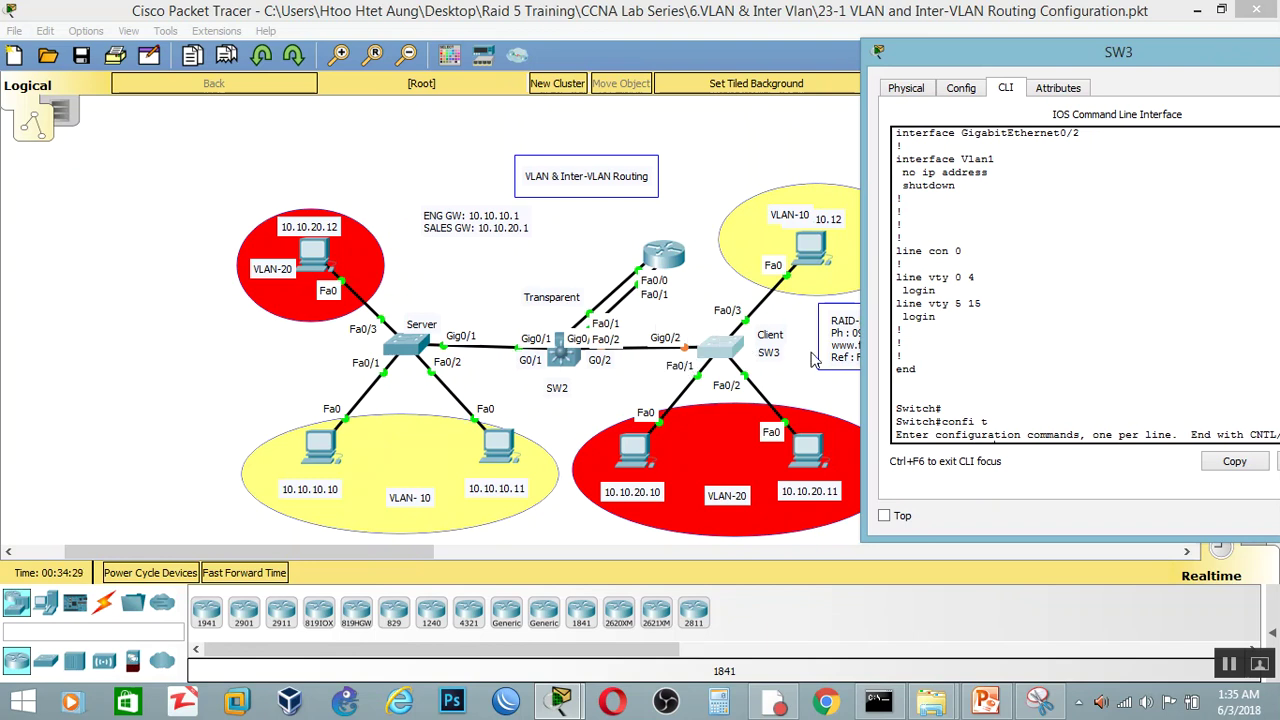
pyautogui.press('Return')
pyautogui.press('Return')
pyautogui.press('Return')
# Configure SW3's interface g0/2 with switchport mode trunk and close the switch's window.
pyautogui.write('int g0')
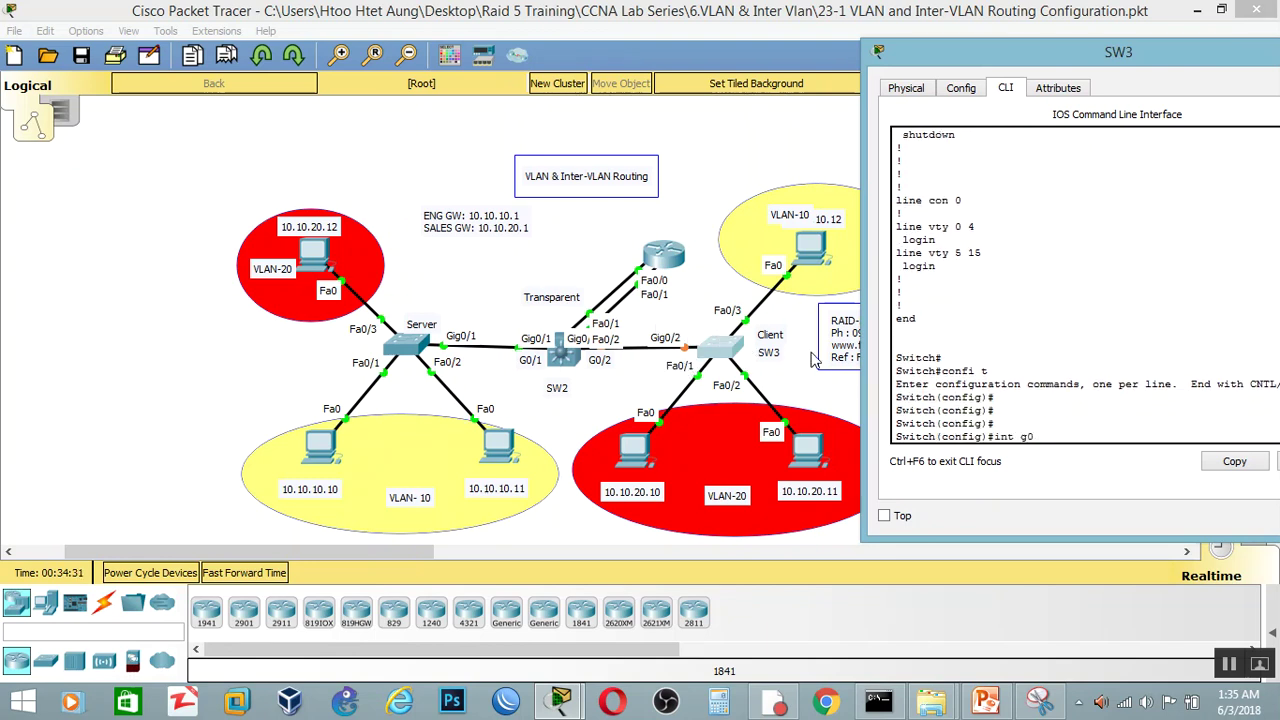
pyautogui.write('/2')
pyautogui.press('Return')
pyautogui.write('s')
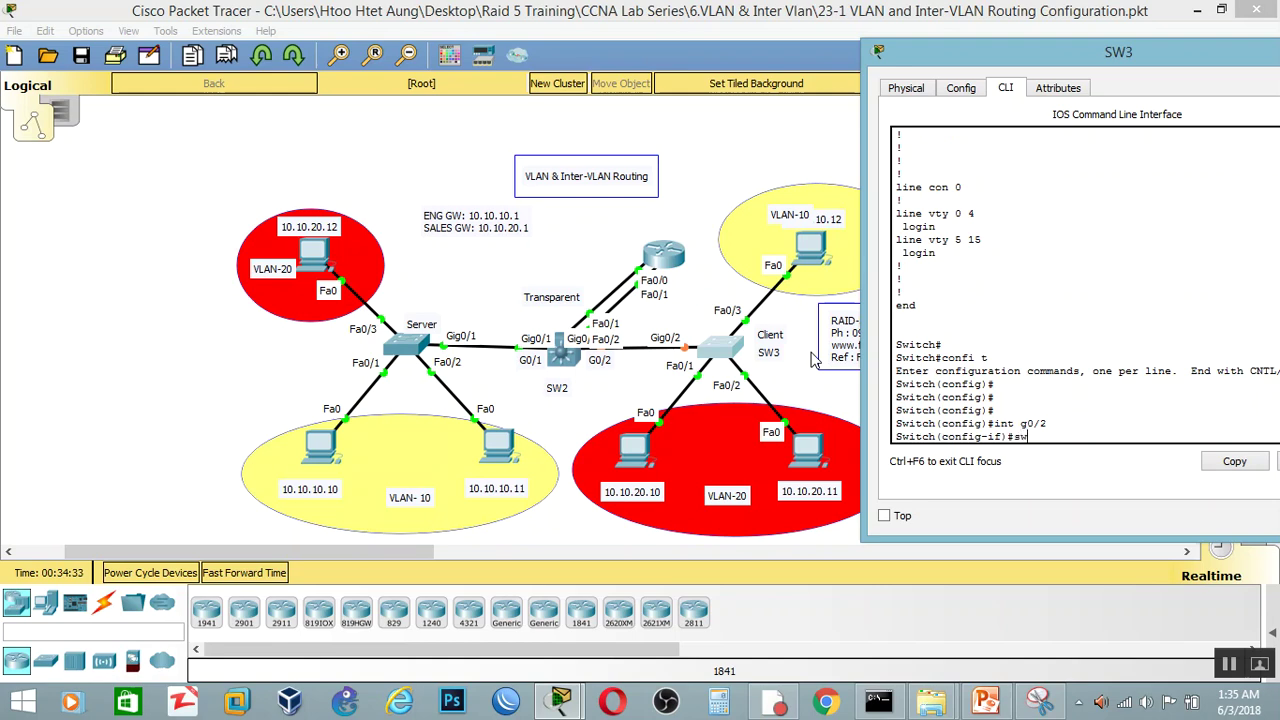
pyautogui.write('w')
pyautogui.press('Tab')
pyautogui.write('m')
pyautogui.press('Tab')
pyautogui.write('t')
pyautogui.press('Tab')
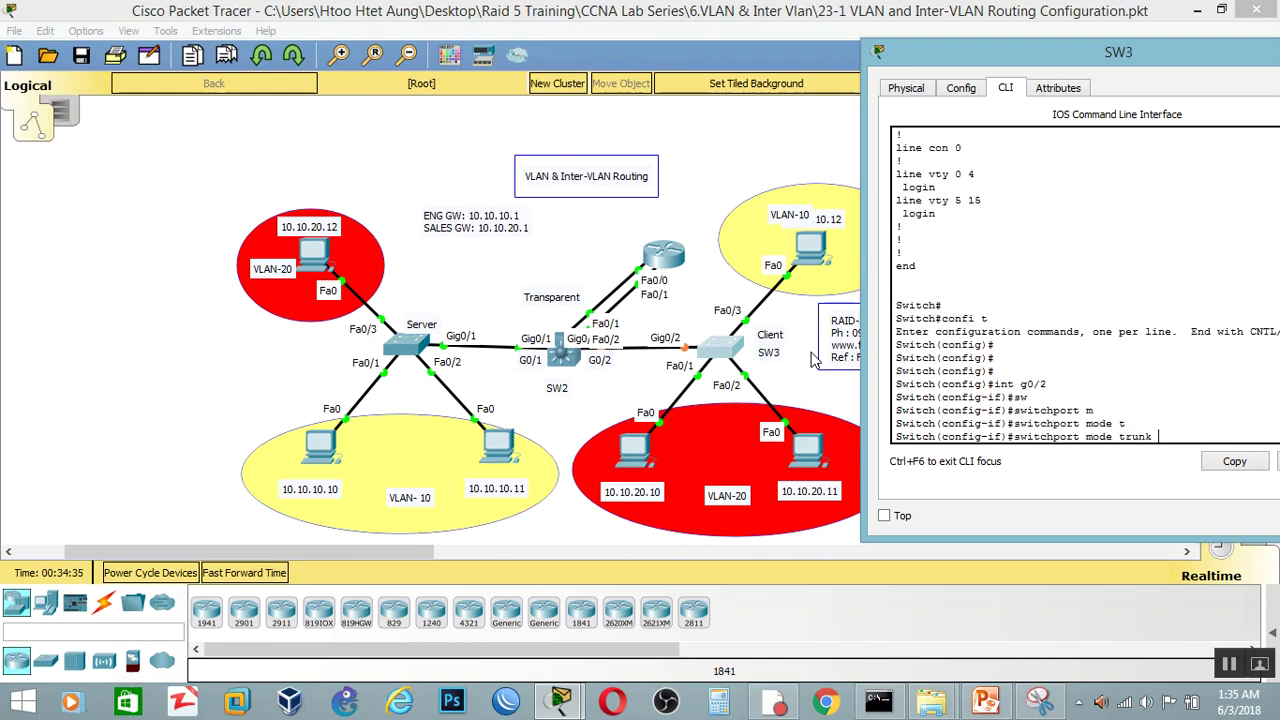
pyautogui.press('Return')
pyautogui.press('Return')
pyautogui.press('Return')
pyautogui.press('Return')
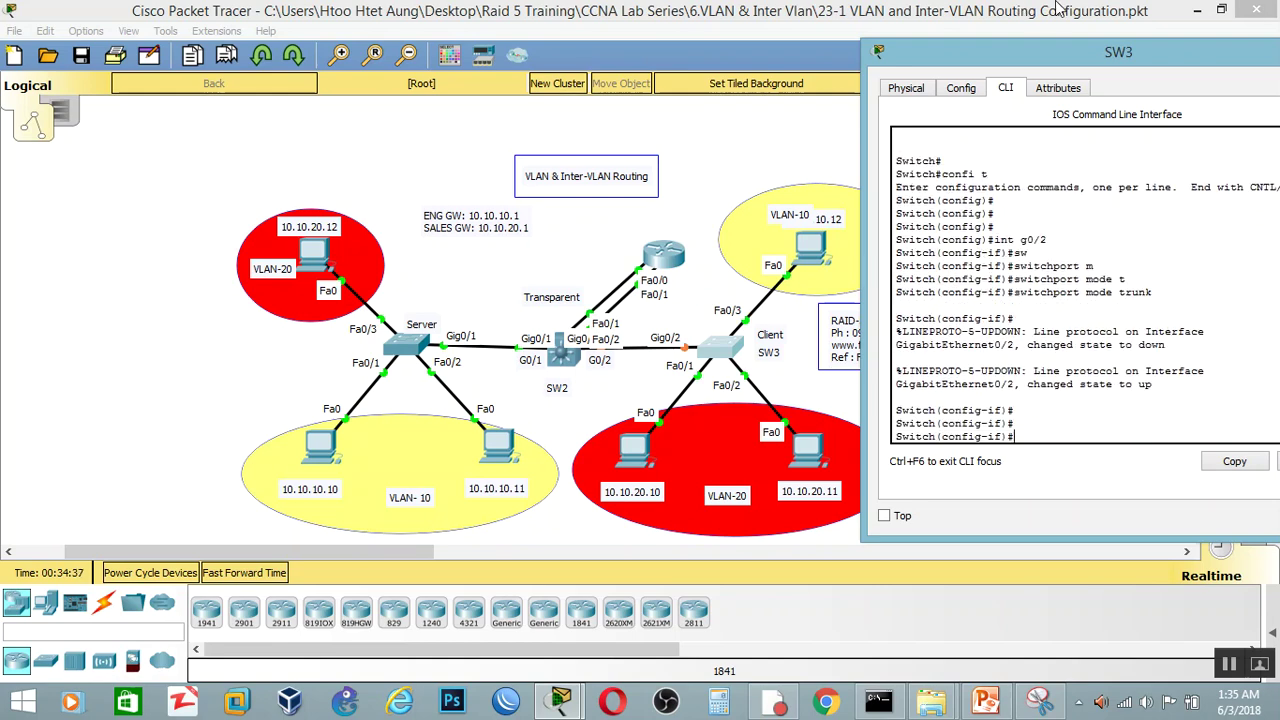
pyautogui.moveTo(965, 55); pyautogui.dragTo(657, 55)
pyautogui.click(1063, 50)
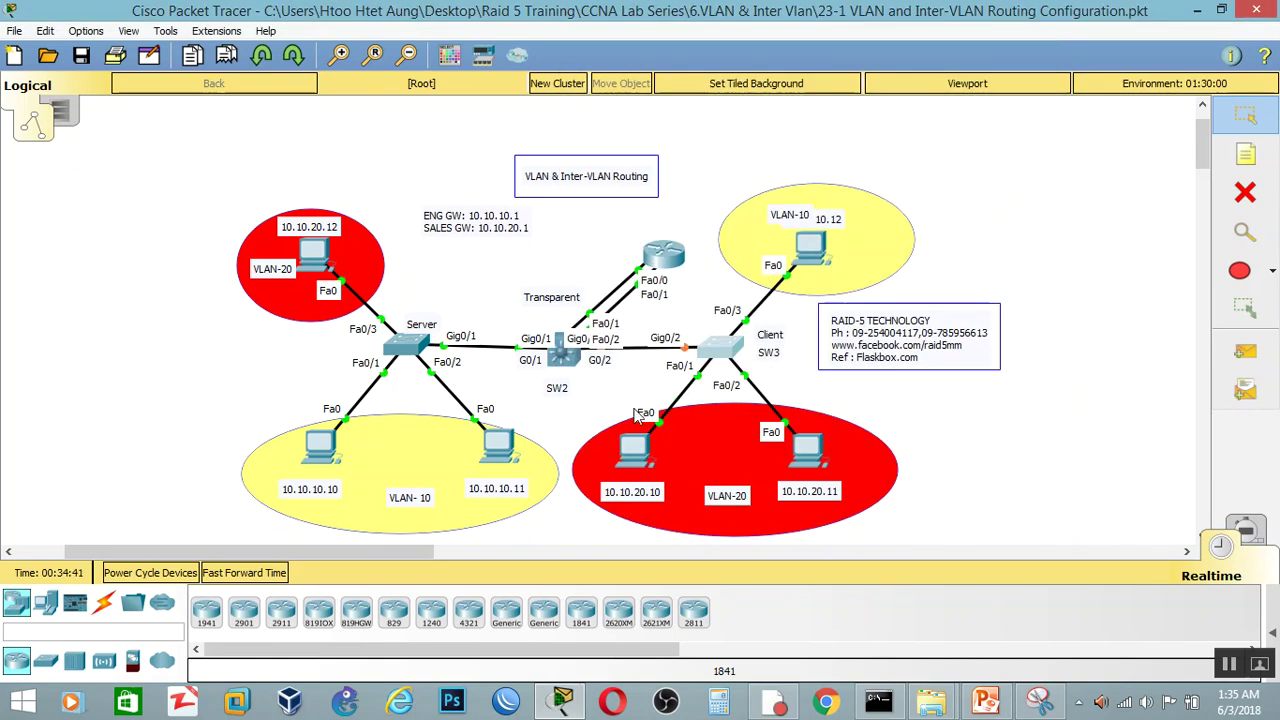
# Reopen SW1's command line and exit interface configuration back to global configuration mode.
pyautogui.click(417, 352)
pyautogui.moveTo(776, 45); pyautogui.dragTo(1032, 45)
pyautogui.click(944, 186)
pyautogui.press('Return')
pyautogui.press('Return')
pyautogui.write('exi')
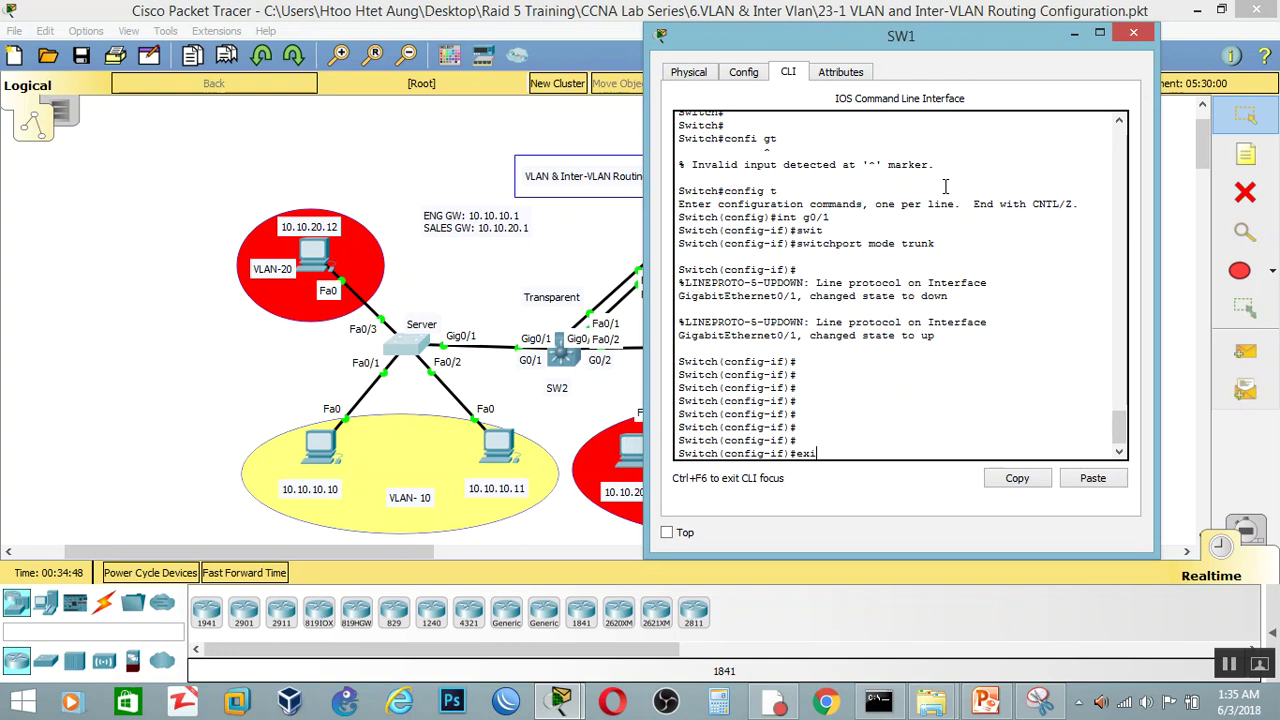
pyautogui.write('t')
pyautogui.press('Return')
pyautogui.press('Return')
pyautogui.press('Return')
pyautogui.press('Return')
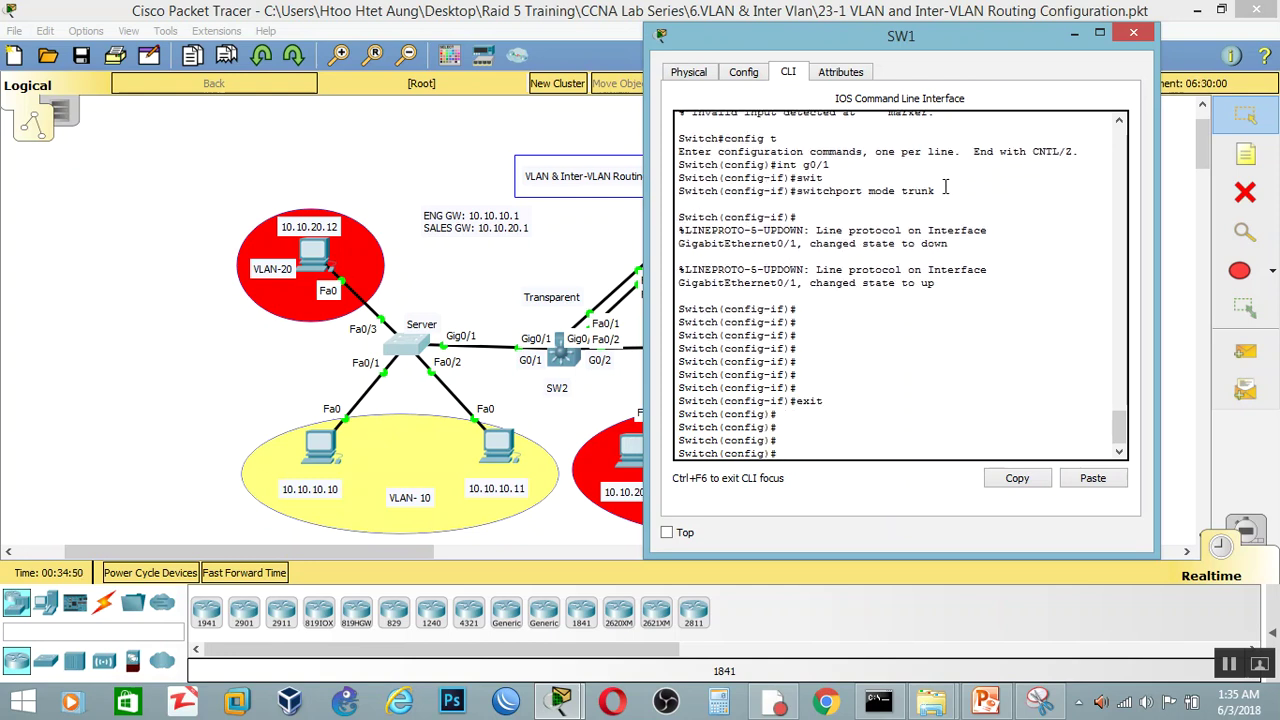
# Set SW1's VTP domain name to ccnaminilabseries.
pyautogui.write('vpt')
pyautogui.press('Tab')
pyautogui.write('d')
pyautogui.press('Tab')
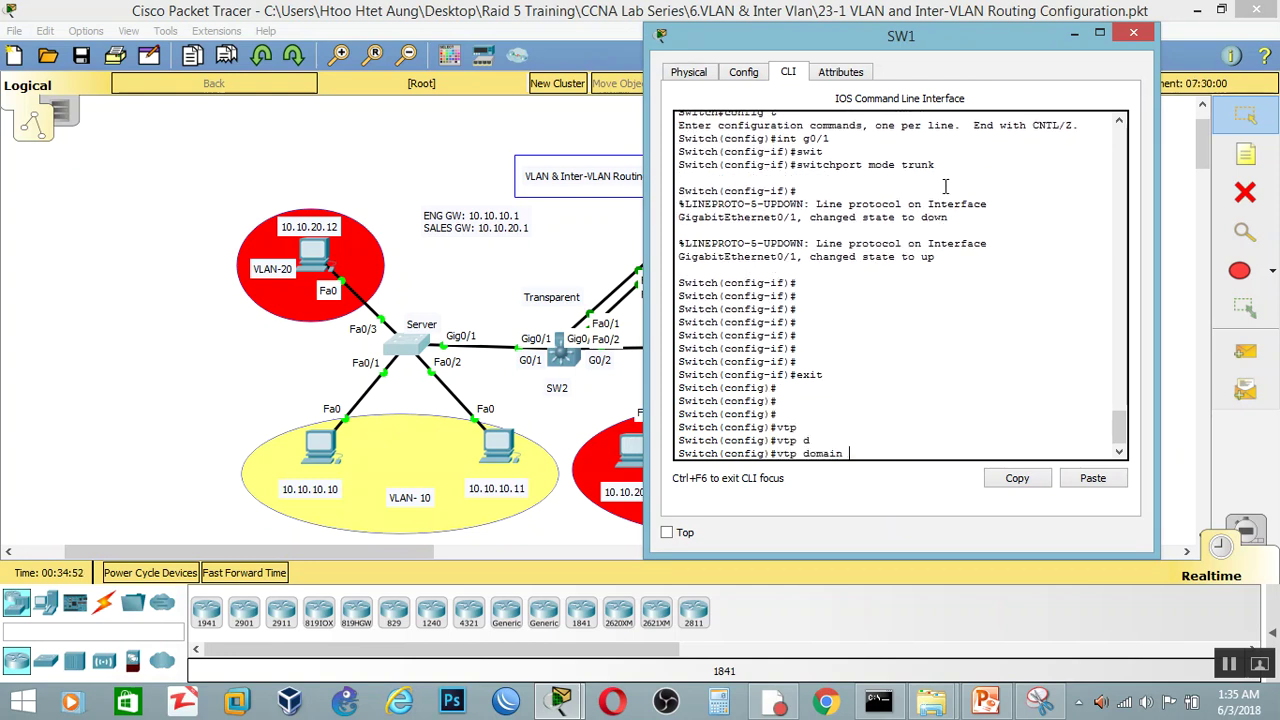
pyautogui.write('ccnaminilab')
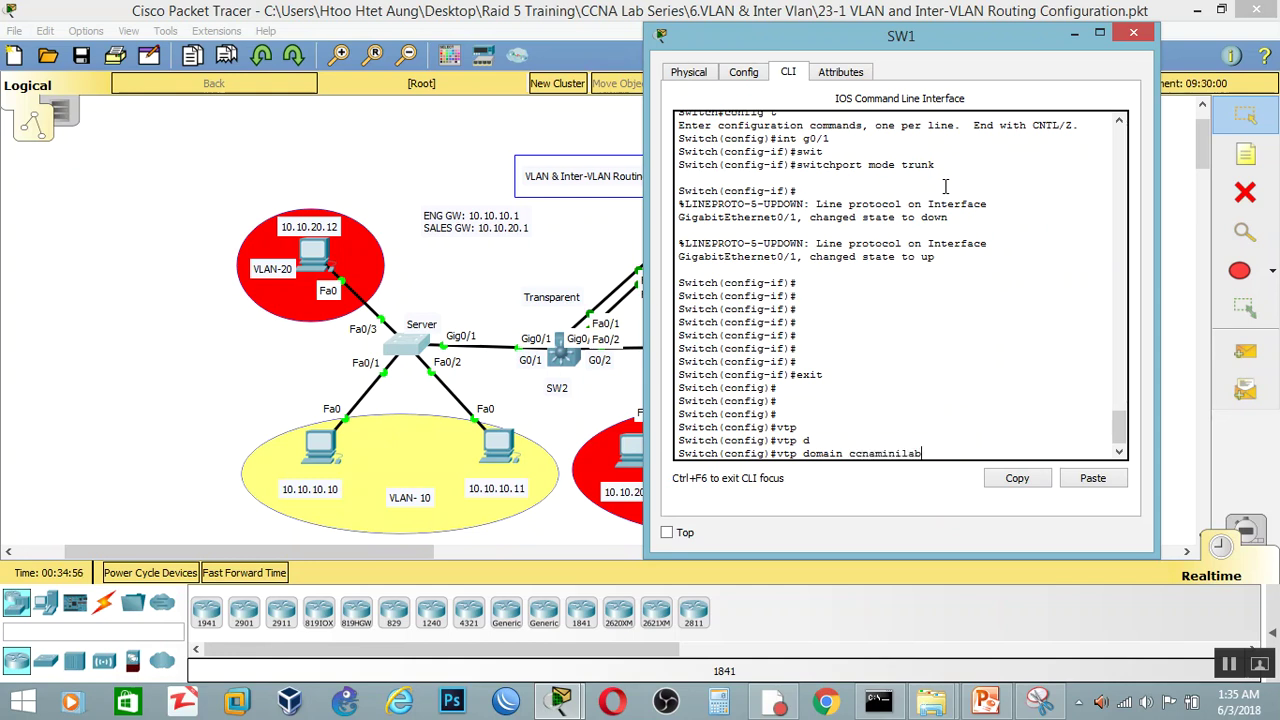
pyautogui.write('series')
pyautogui.press('Return')
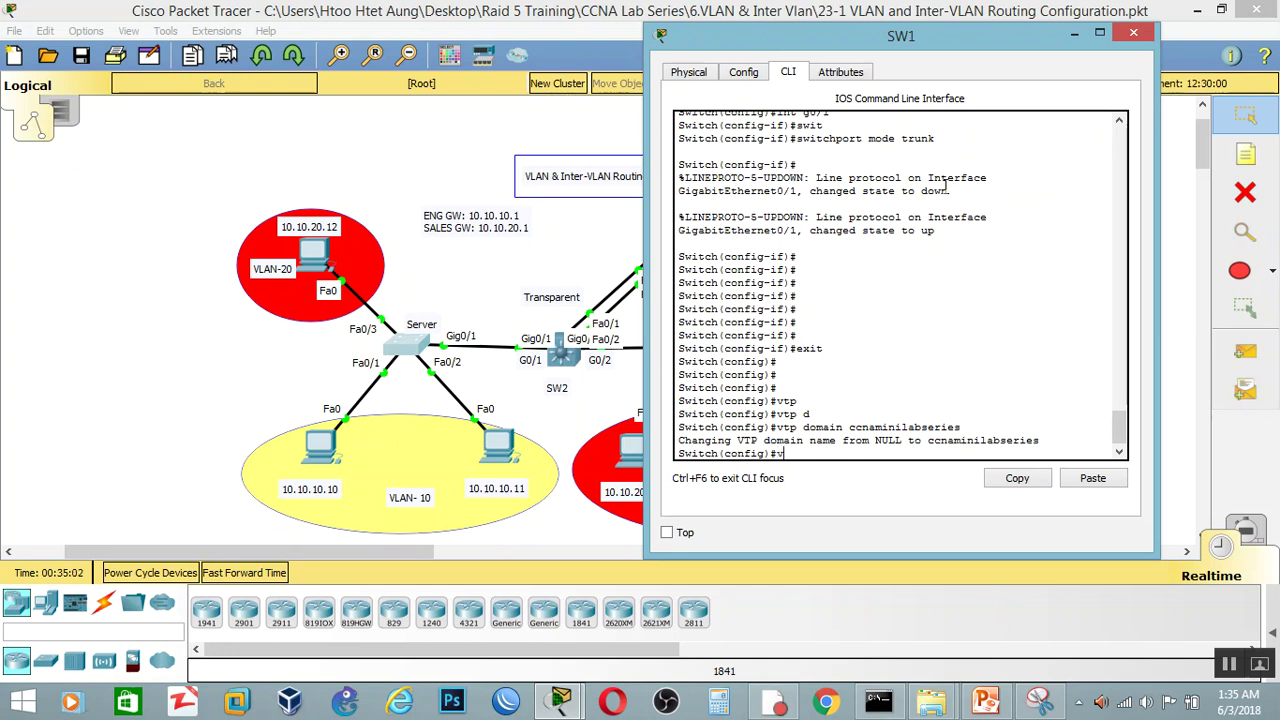
# Set SW1's VTP mode to server.
pyautogui.write('vtp mo')
pyautogui.press('Tab')
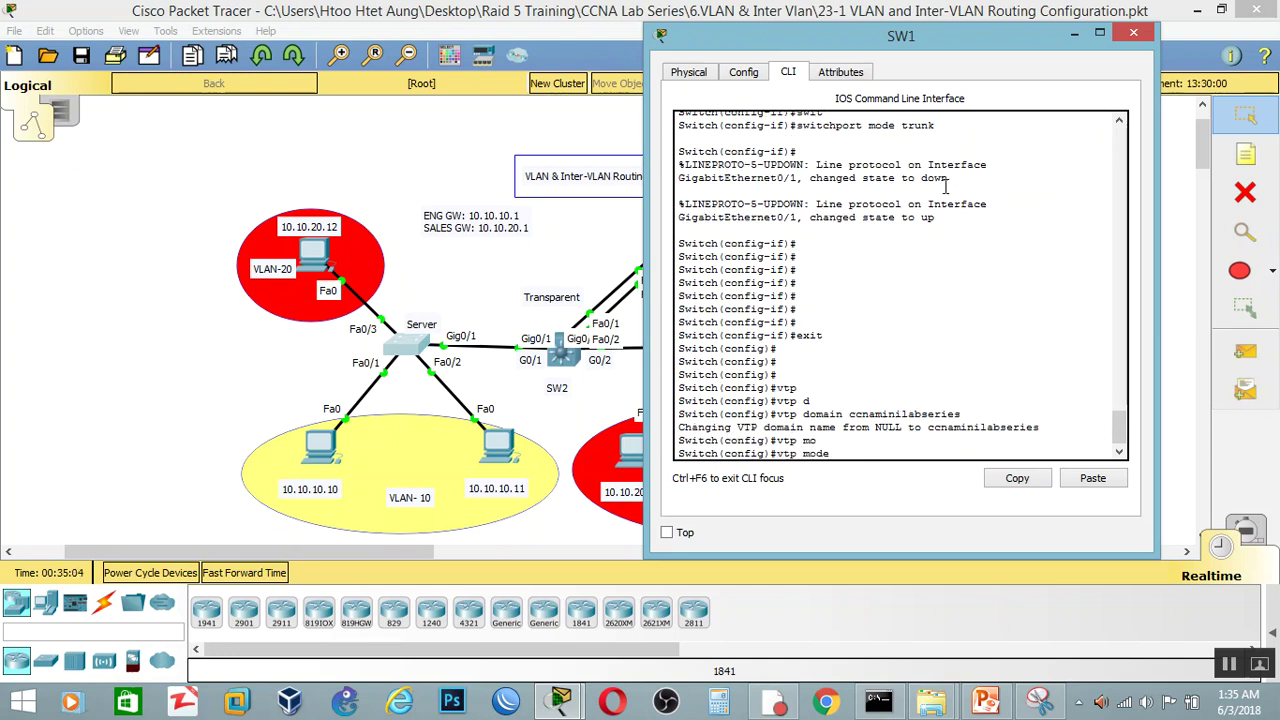
pyautogui.write('s')
pyautogui.press('Tab')
pyautogui.press('Return')
pyautogui.press('Return')
pyautogui.press('Return')
pyautogui.press('Return')
# Return SW1 to privileged mode, display its VTP status to check the operating mode and domain name, and close its window.
pyautogui.write('end')
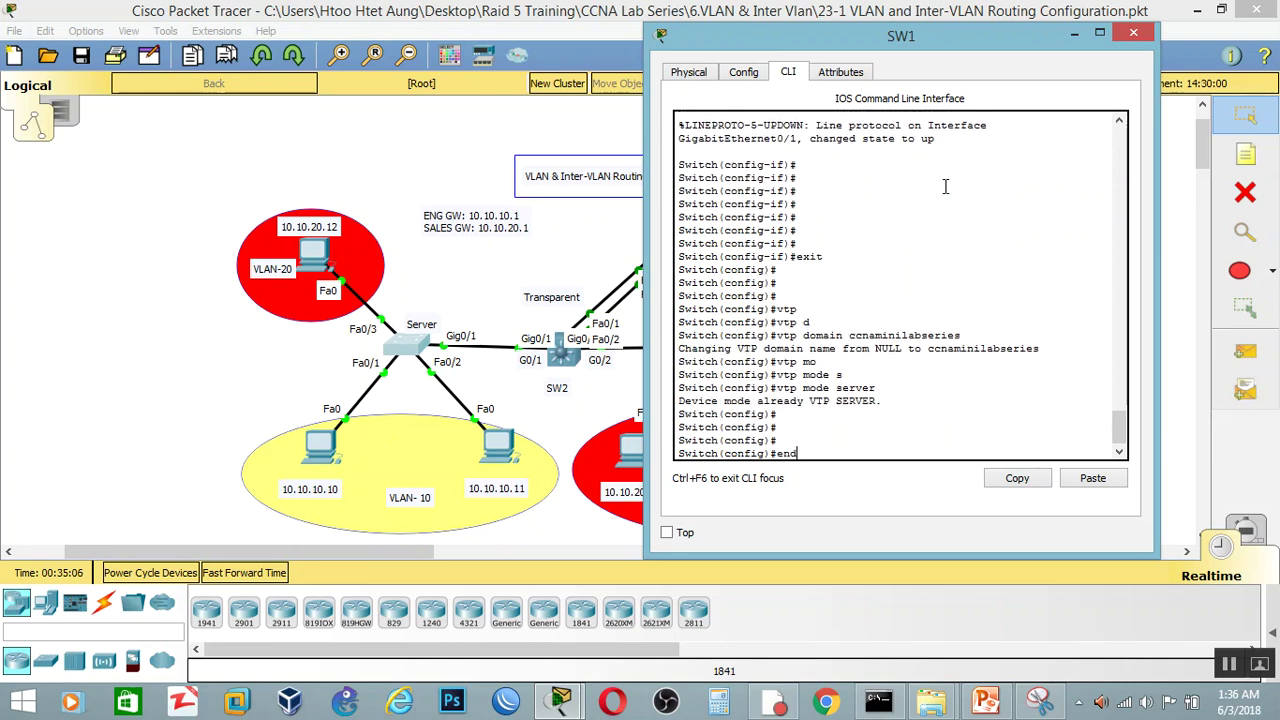
pyautogui.press('Return')
pyautogui.press('Return')
pyautogui.press('Return')
pyautogui.write('show')
pyautogui.write(' b')
pyautogui.write('tp')
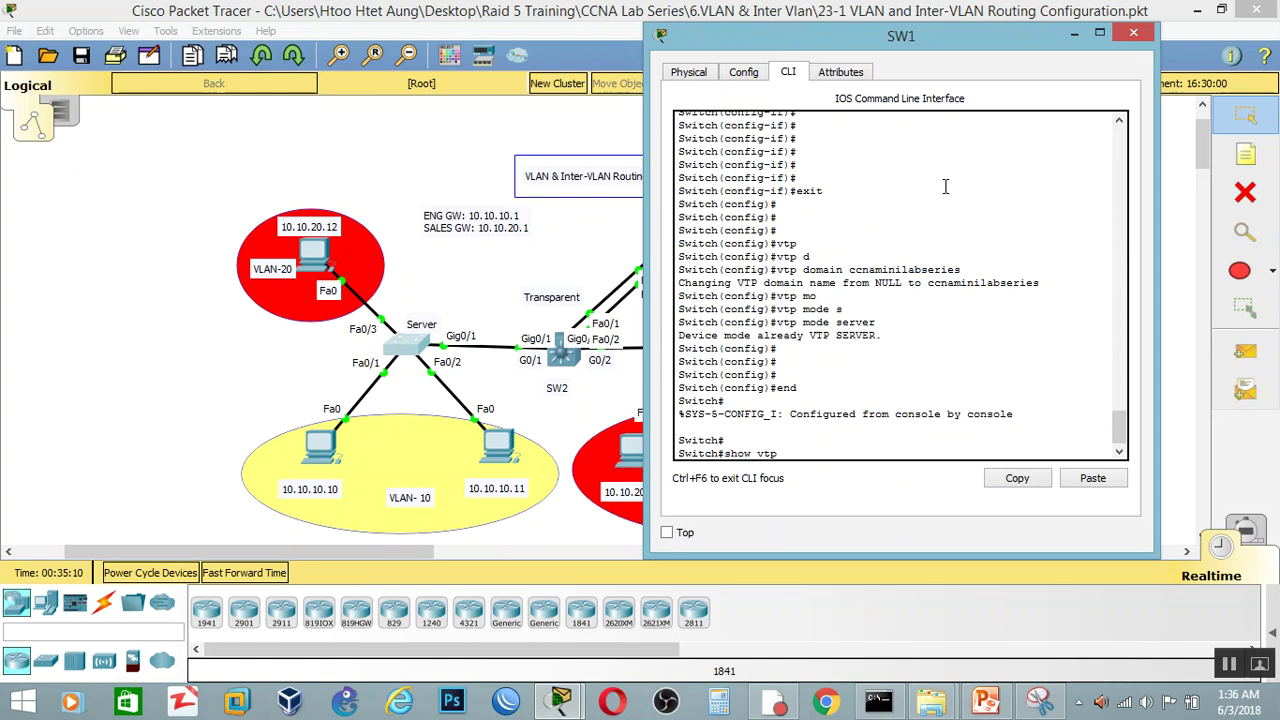
pyautogui.write(' s')
pyautogui.press('Tab')
pyautogui.press('Return')
pyautogui.press('Return')
pyautogui.press('Return')
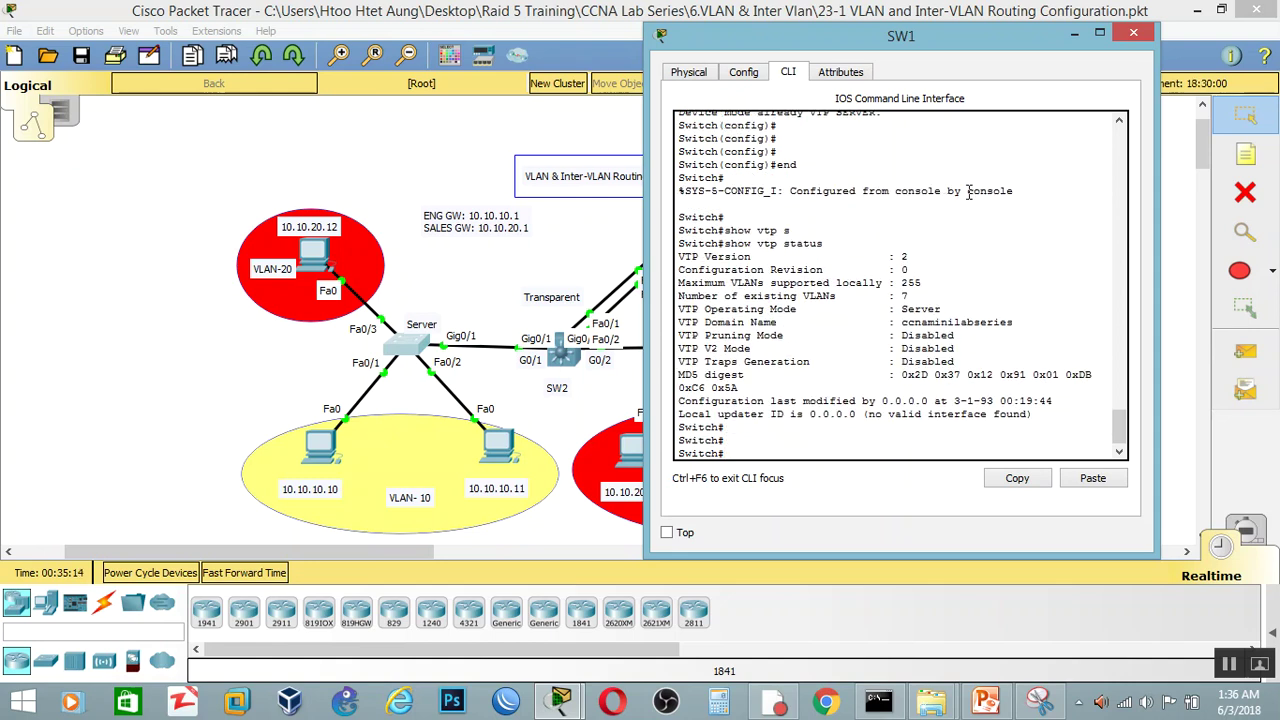
pyautogui.moveTo(900, 309); pyautogui.dragTo(1013, 322)
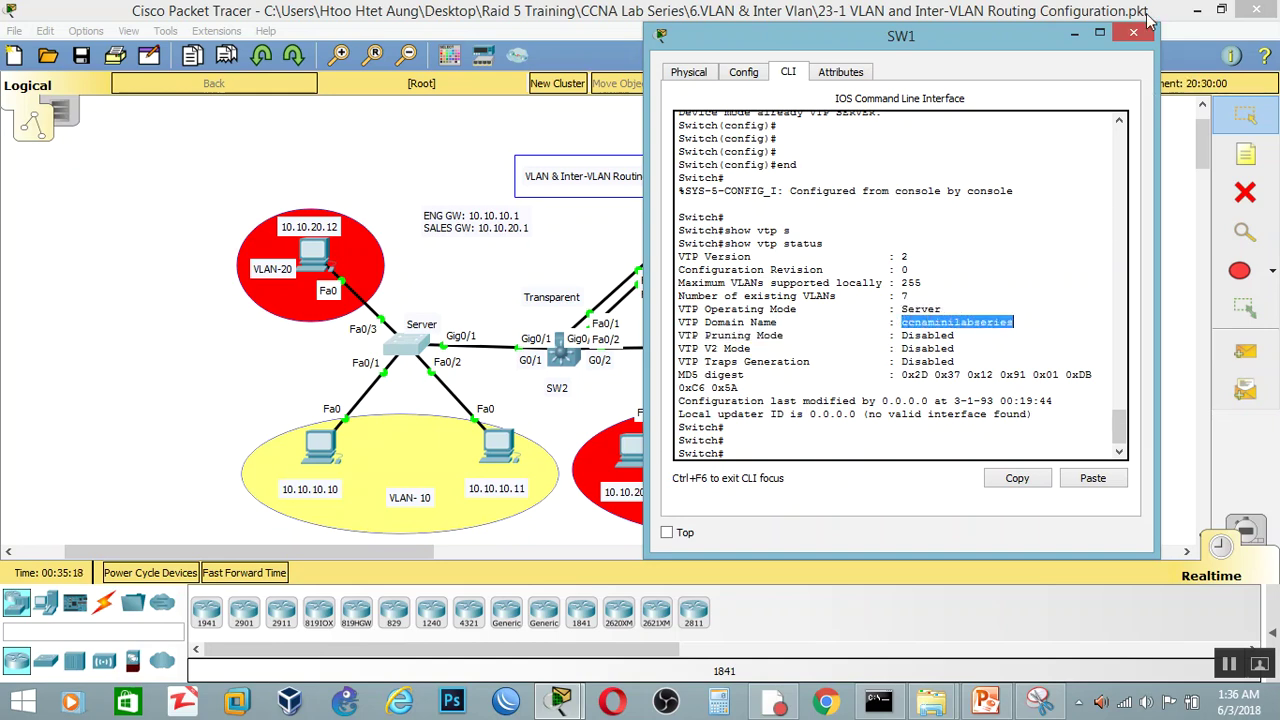
pyautogui.click(1133, 33)
# Reopen SW2's command line and exit interface configuration back to global configuration mode.
pyautogui.click(563, 348)
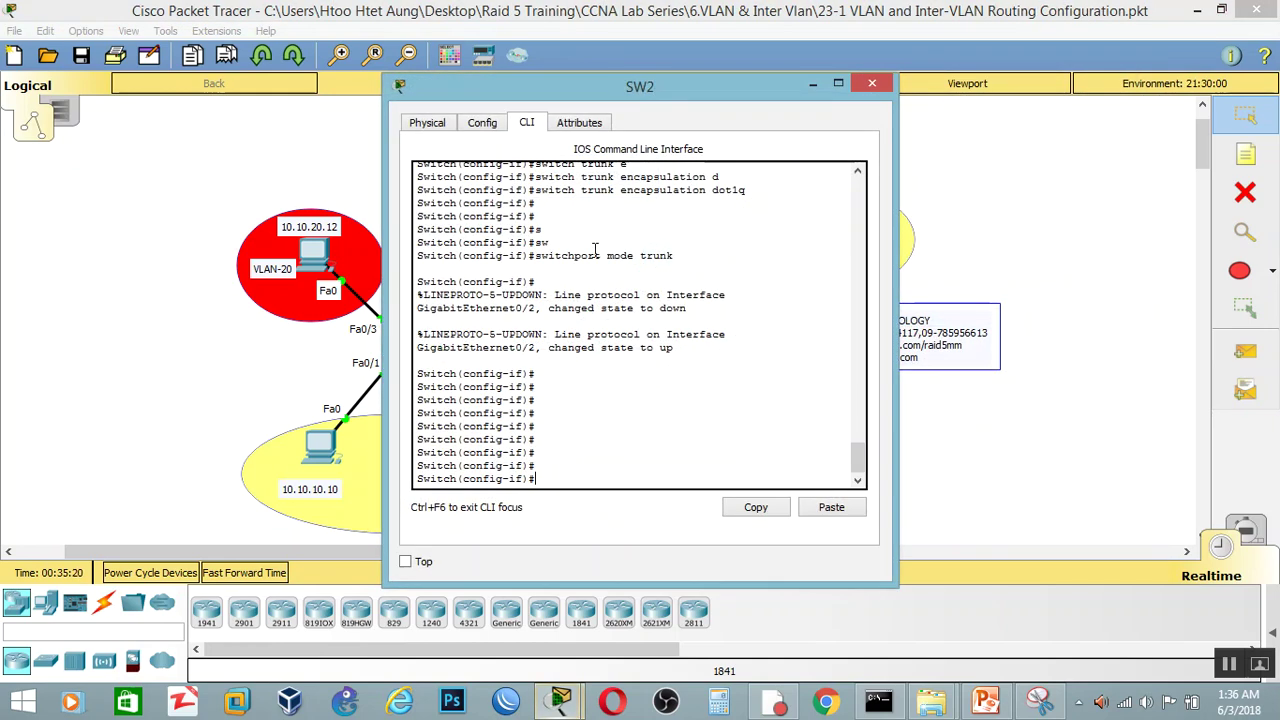
pyautogui.moveTo(640, 86); pyautogui.dragTo(895, 65)
pyautogui.write('exit')
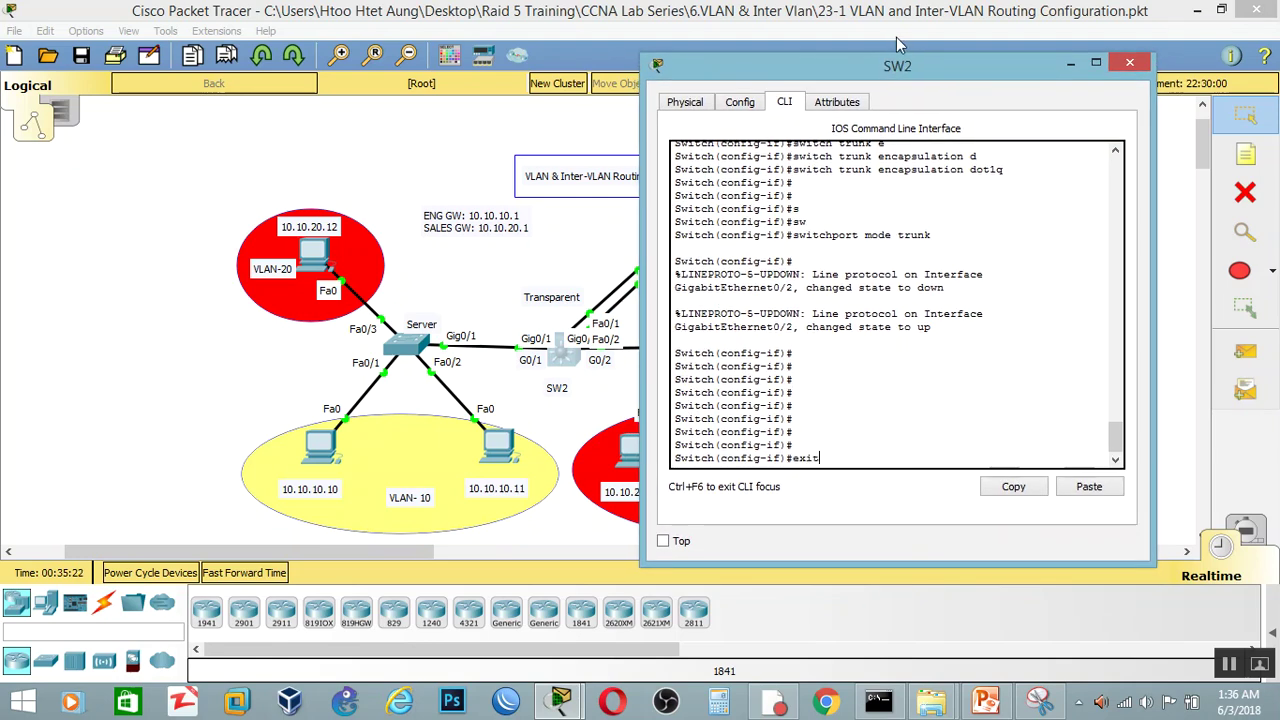
pyautogui.press('Return')
pyautogui.press('Return')
pyautogui.press('Return')
pyautogui.press('Return')
# Set SW2's VTP mode to transparent.
pyautogui.write('vtp t')
pyautogui.hotkey('ctrl', 'c')
pyautogui.write('vtp m')
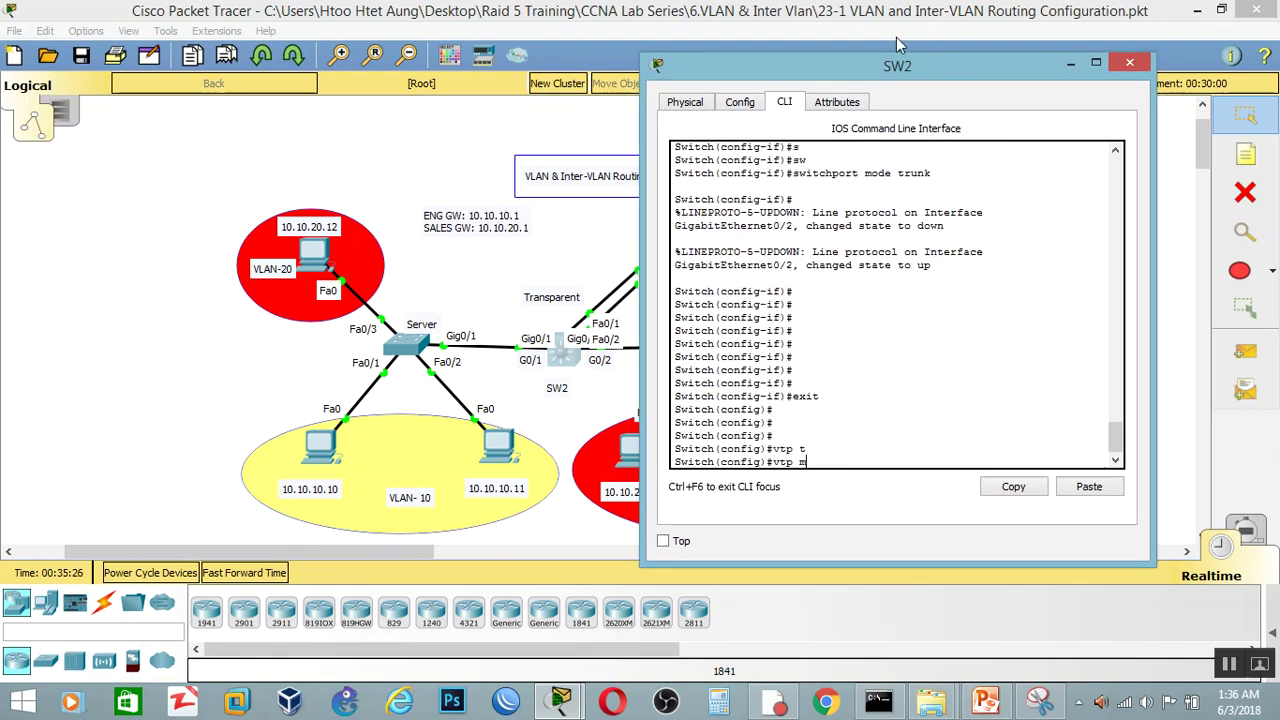
pyautogui.press('Tab')
pyautogui.write('t')
pyautogui.press('Tab')
pyautogui.press('Return')
pyautogui.press('Return')
pyautogui.press('Return')
pyautogui.press('Return')
# Return SW2 to privileged mode, display its VTP status to check the domain name and operating mode, and close its window.
pyautogui.write('s')
pyautogui.press('BackSpace')
pyautogui.write('end')
pyautogui.press('Return')
pyautogui.write('show bt')
pyautogui.press('BackSpace')
pyautogui.press('BackSpace')
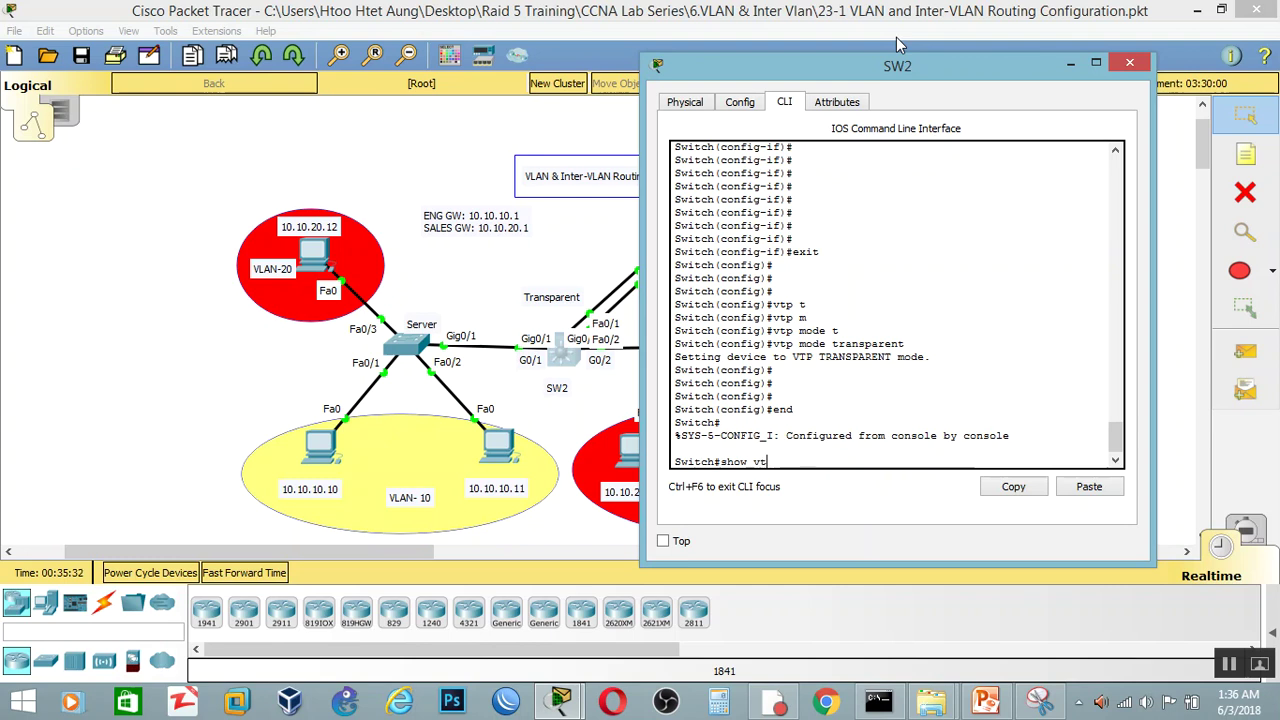
pyautogui.press('Tab')
pyautogui.press('Return')
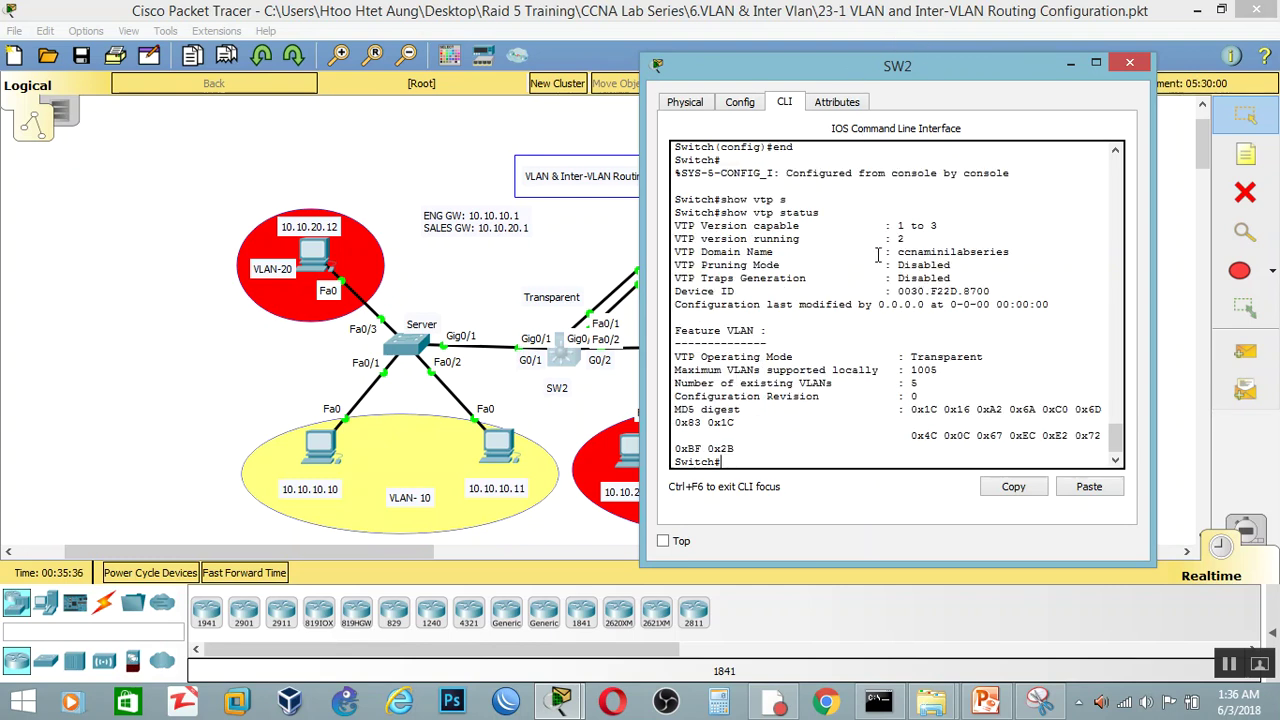
pyautogui.moveTo(874, 256); pyautogui.dragTo(1026, 254)
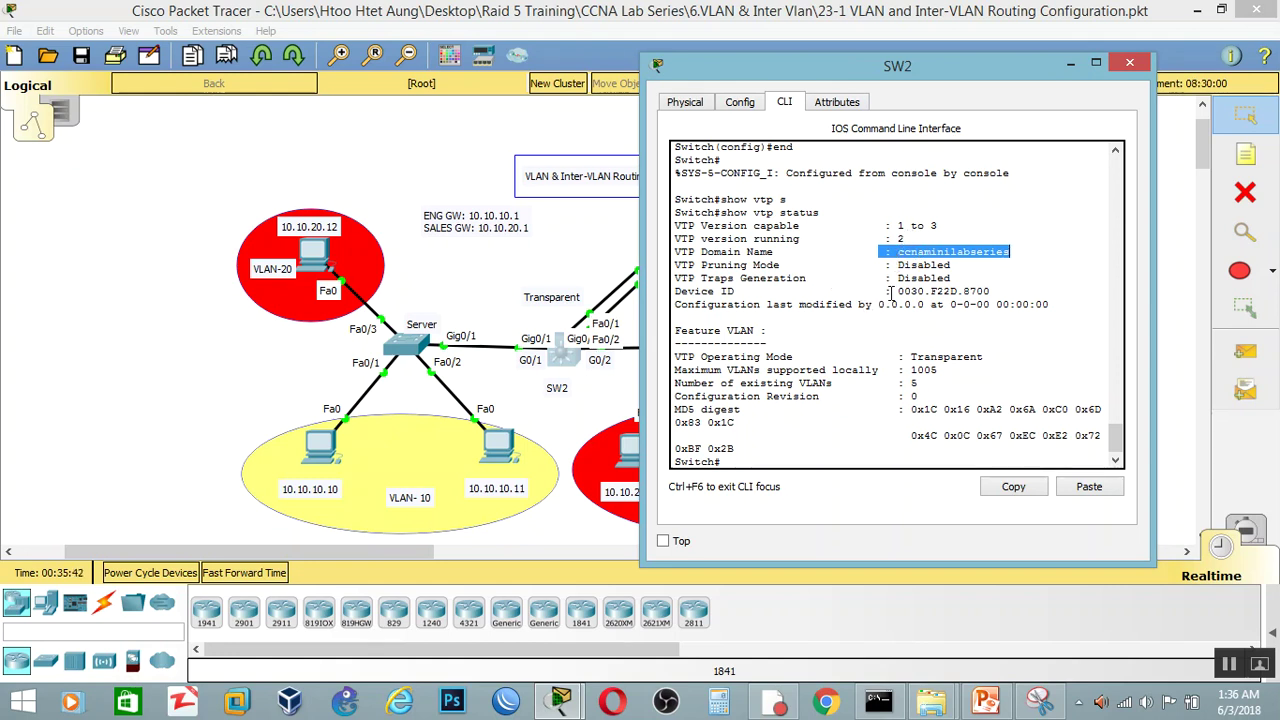
pyautogui.moveTo(903, 343); pyautogui.dragTo(1018, 362)
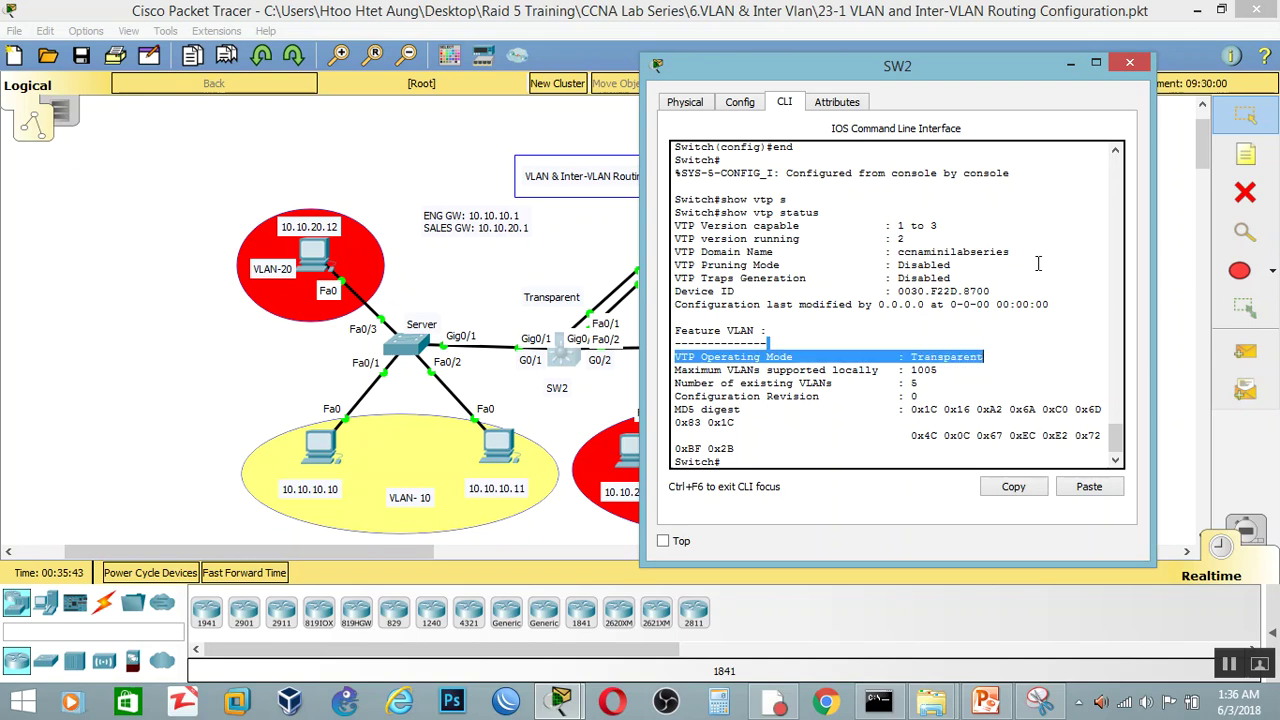
pyautogui.click(1129, 63)
# Reopen SW3's command line and exit interface configuration back to global configuration mode.
pyautogui.click(722, 345)
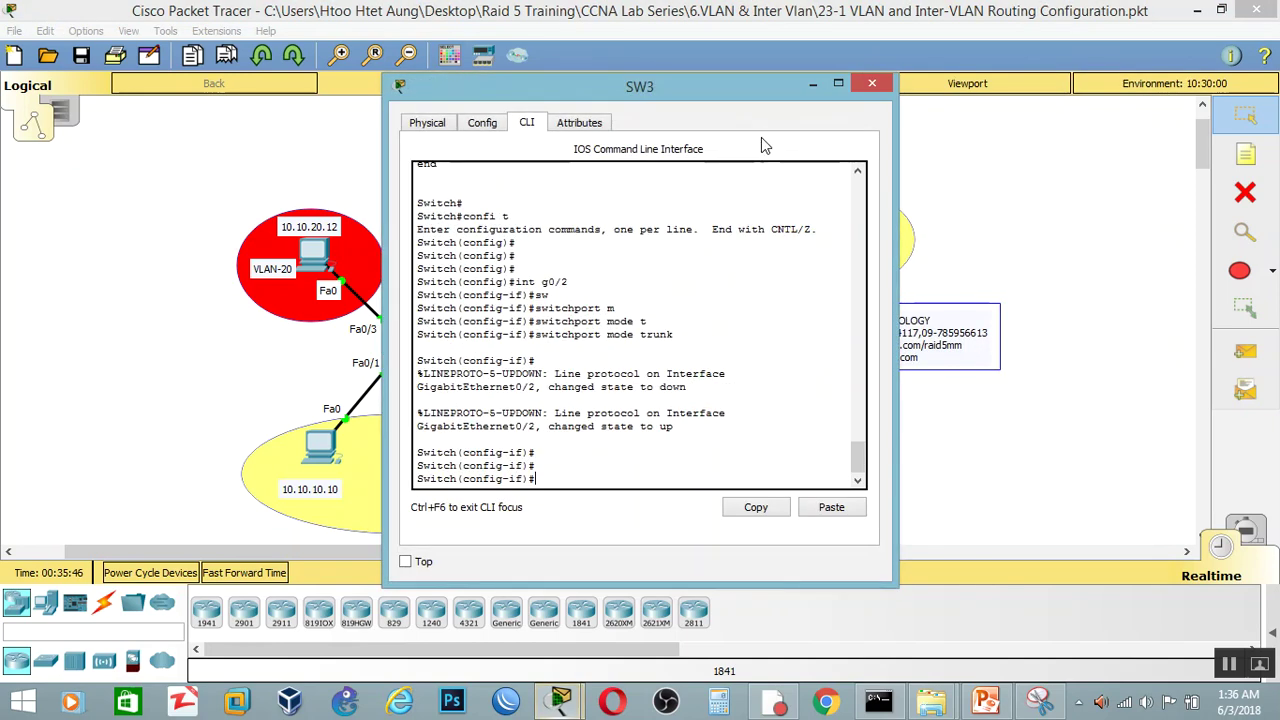
pyautogui.moveTo(785, 100); pyautogui.dragTo(1066, 94)
pyautogui.write('exit')
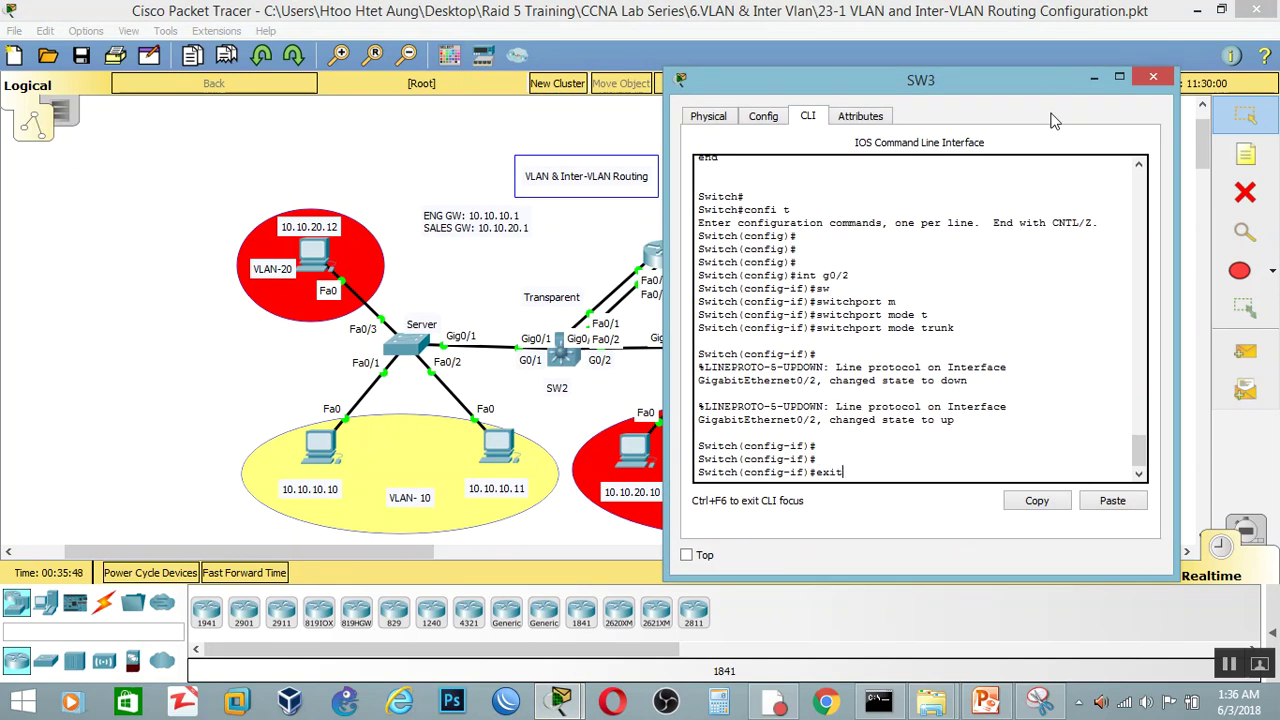
pyautogui.press('Return')
pyautogui.press('Return')
# Set SW3's VTP mode to client and return to privileged mode.
pyautogui.write('vtp mo')
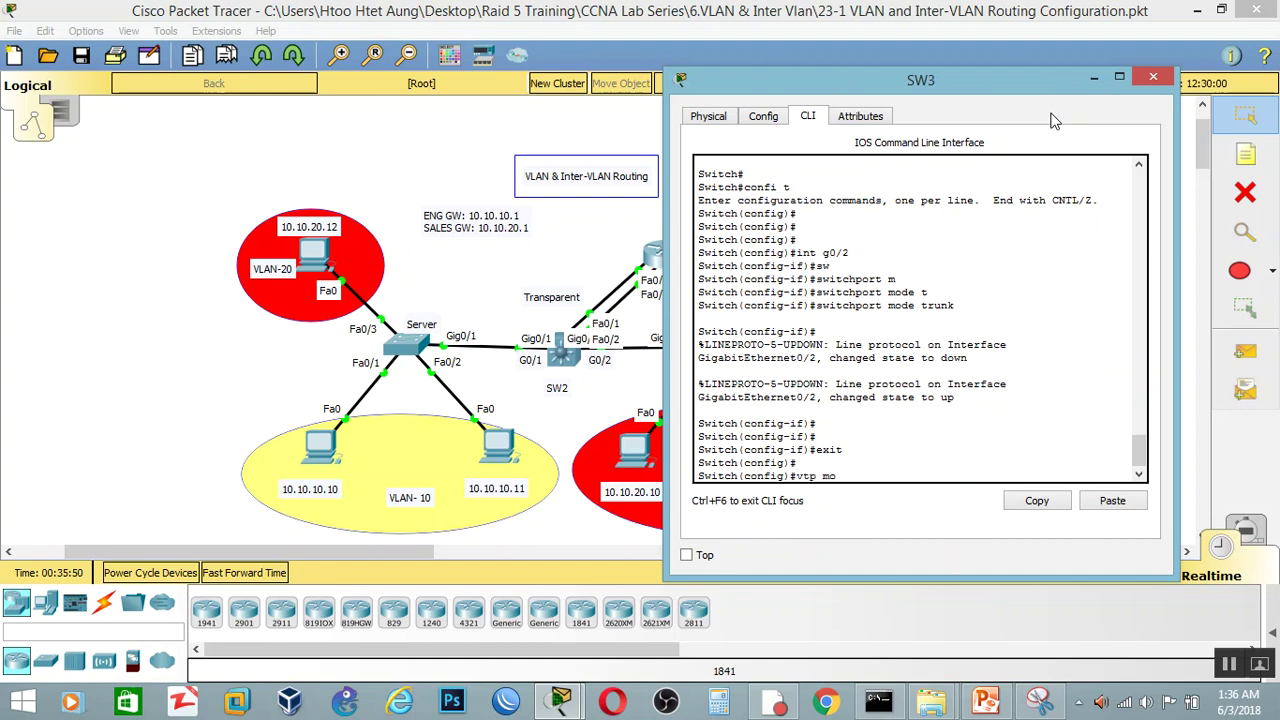
pyautogui.write('de cle')
pyautogui.press('Tab')
pyautogui.press('BackSpace')
pyautogui.press('Tab')
pyautogui.press('Return')
pyautogui.press('Return')
pyautogui.press('Return')
pyautogui.write('end')
pyautogui.press('Return')
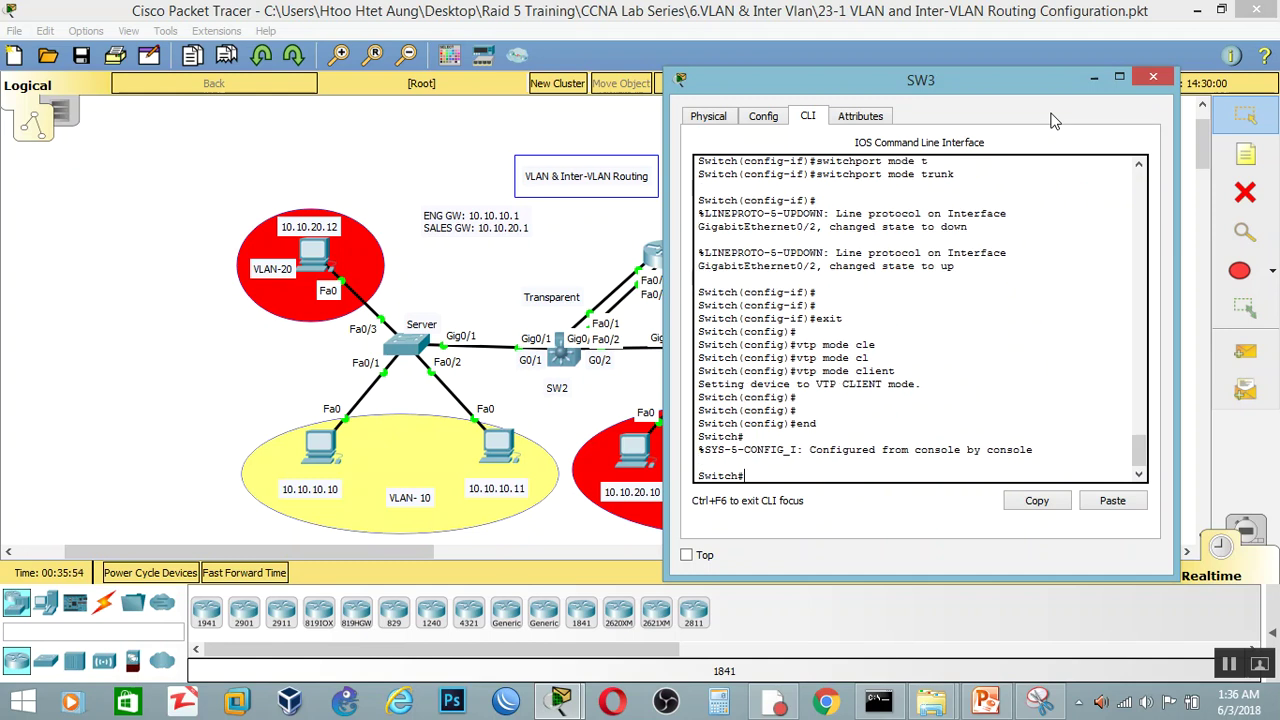
# Display SW3's VTP status and highlight its operating mode.
pyautogui.write('show')
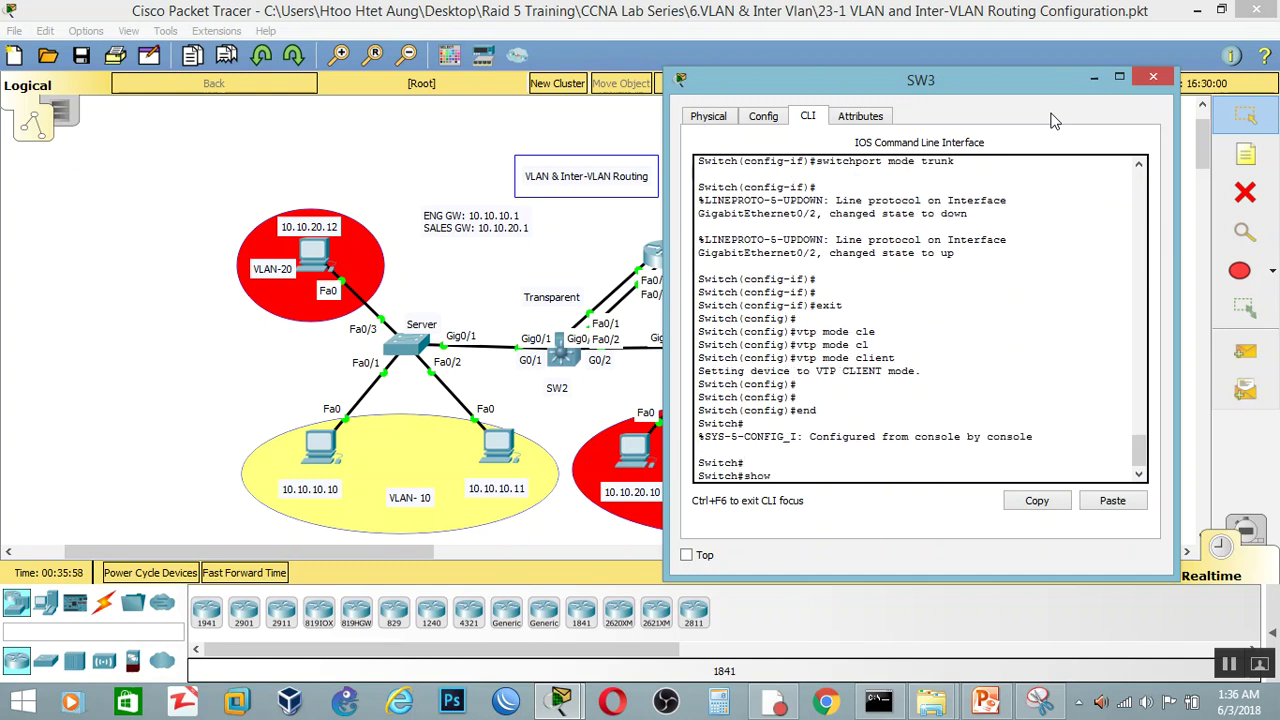
pyautogui.write(' vtp st')
pyautogui.press('Tab')
pyautogui.press('Return')
pyautogui.press('Return')
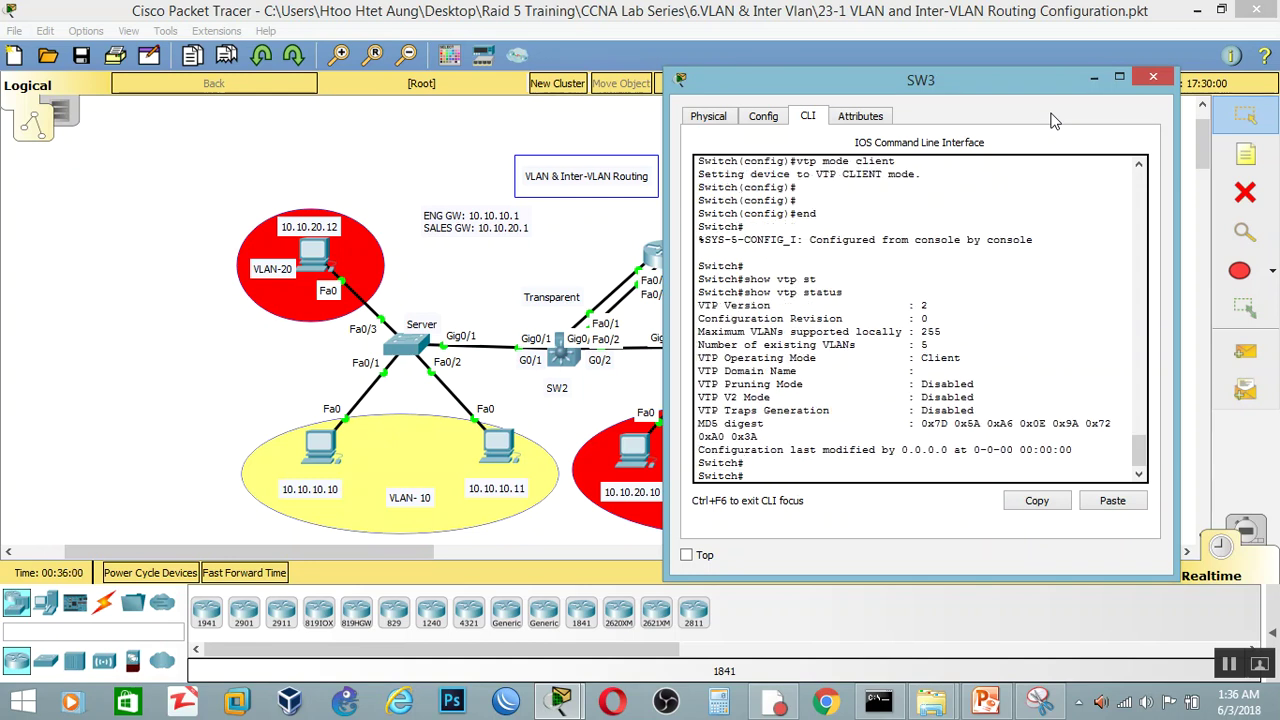
pyautogui.moveTo(921, 357); pyautogui.dragTo(984, 354)
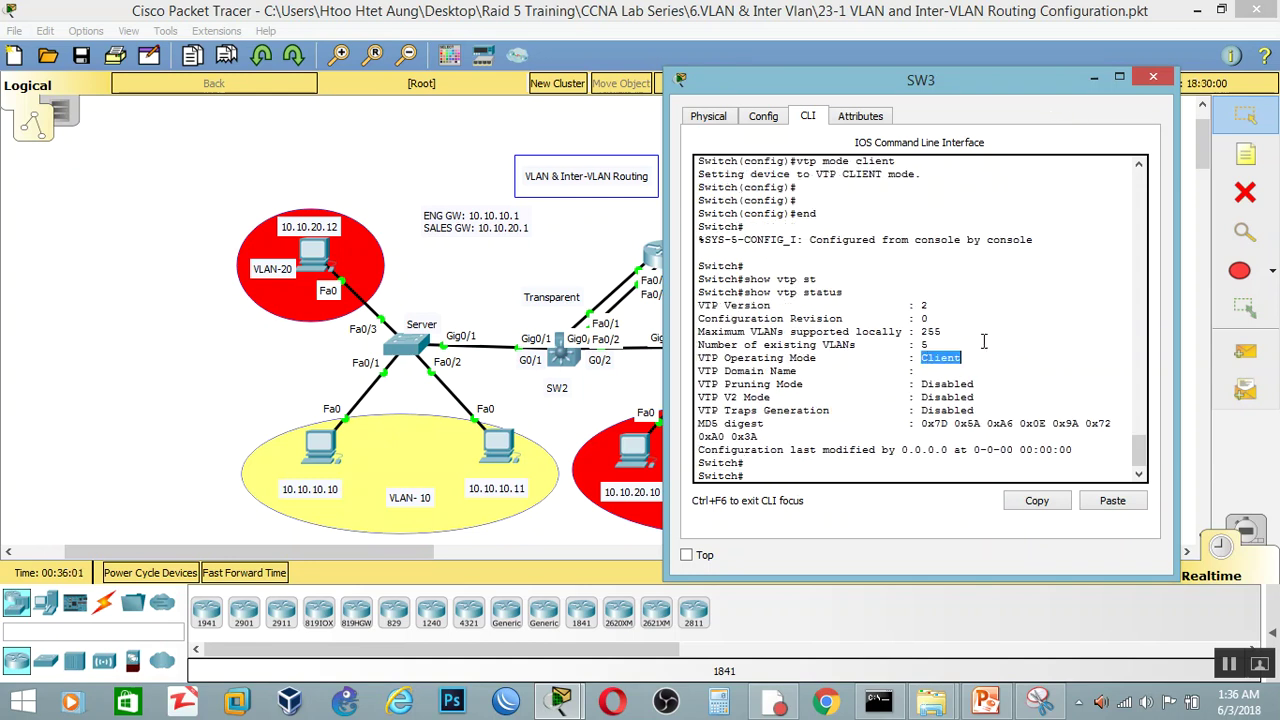
# Display SW3's full VLAN table to check which VLANs it knows, and close its window.
pyautogui.write('shwo bl')
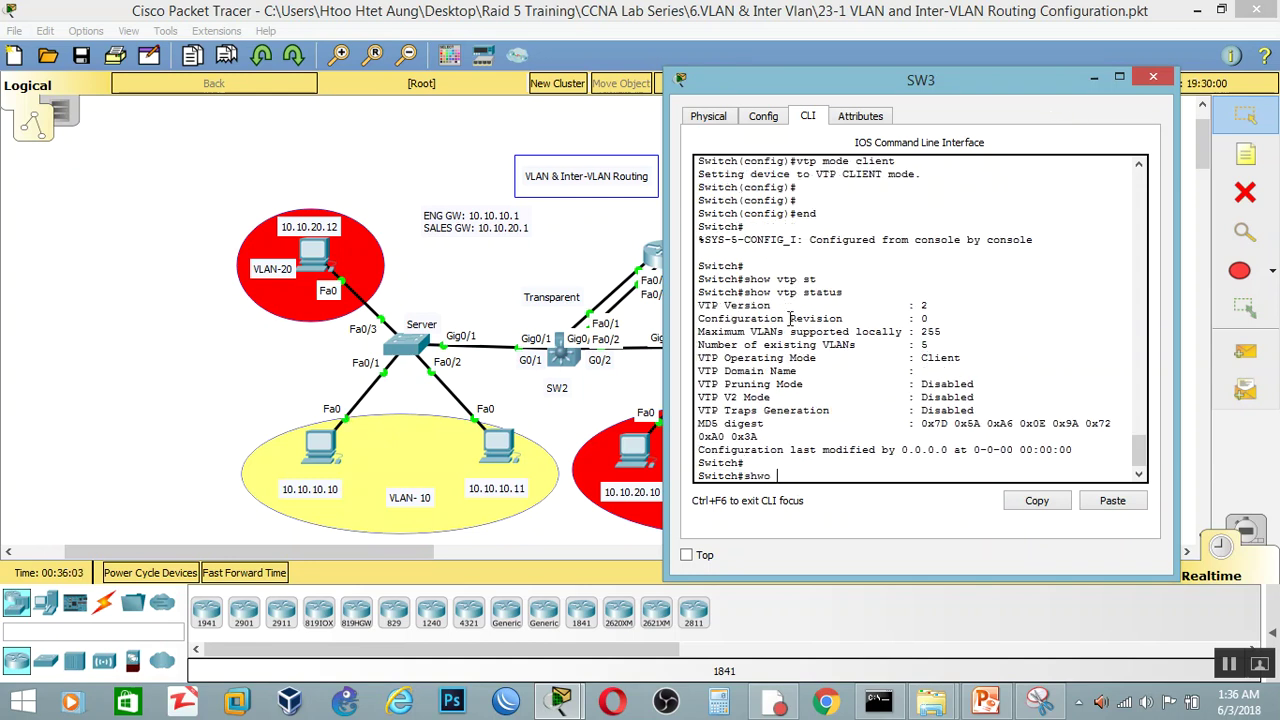
pyautogui.press('BackSpace')
pyautogui.write('vlan')
pyautogui.press('Return')
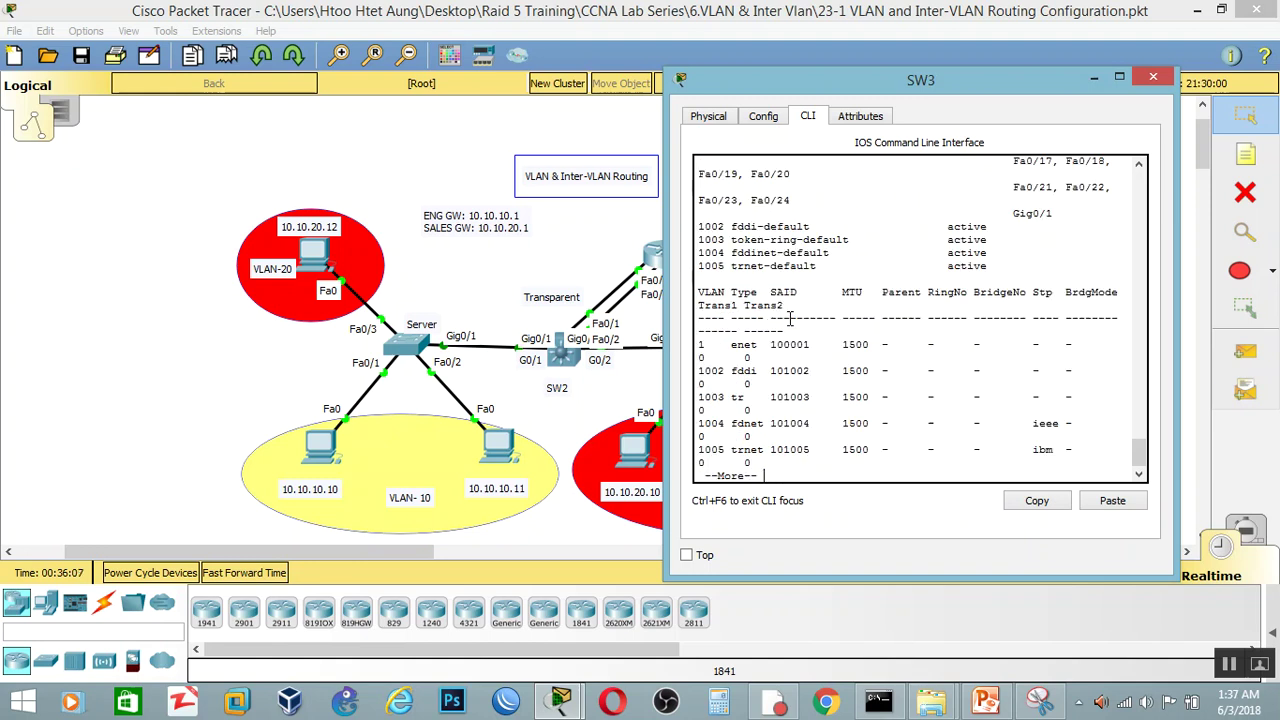
pyautogui.press('space')
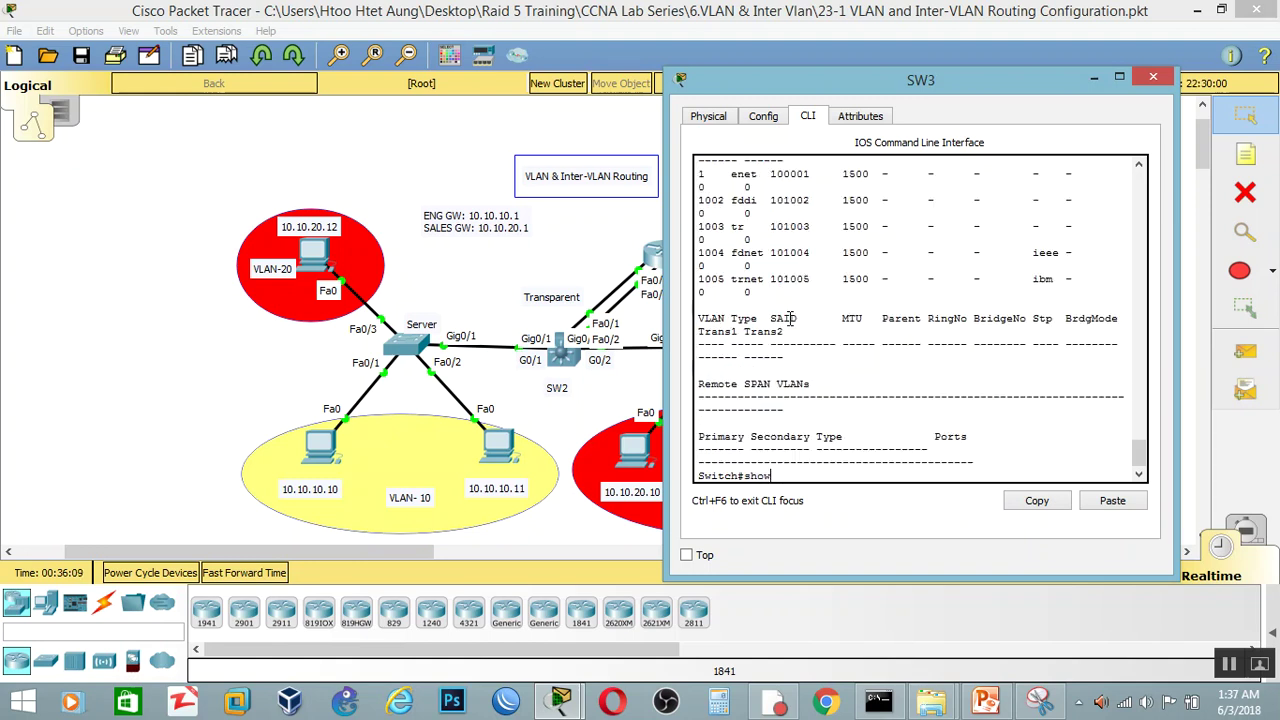
pyautogui.press('Return')
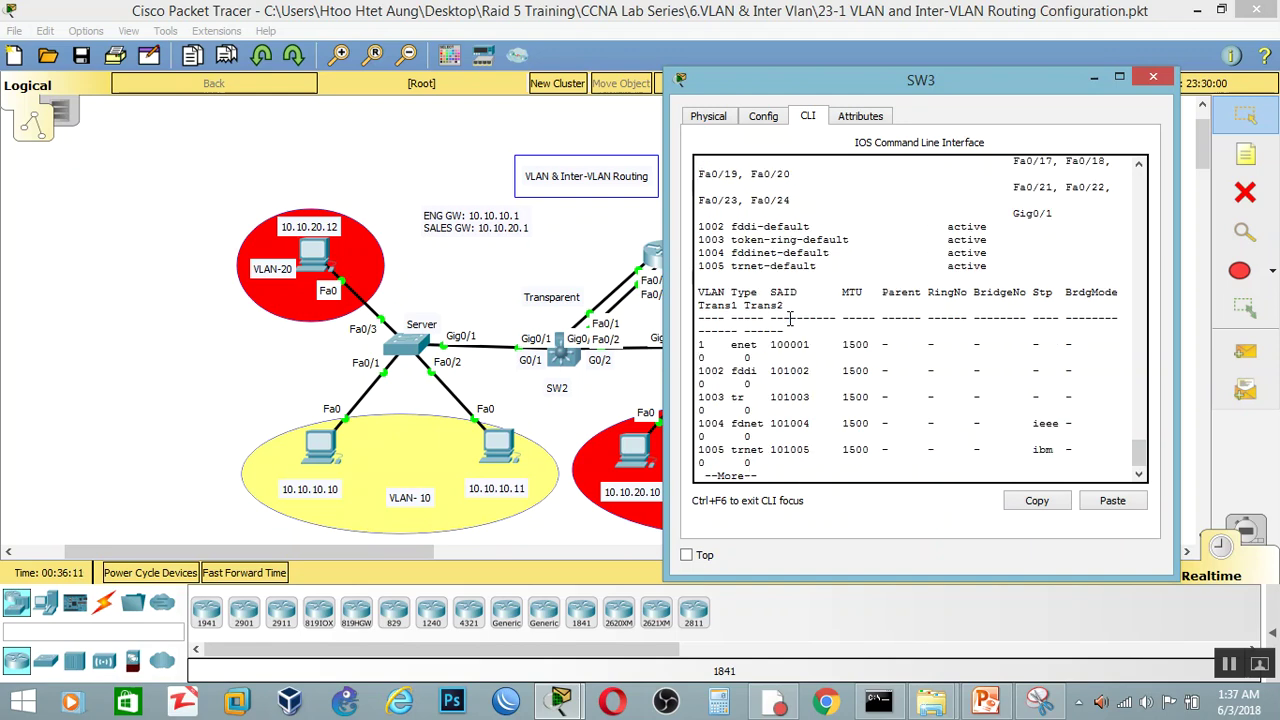
pyautogui.press('space')
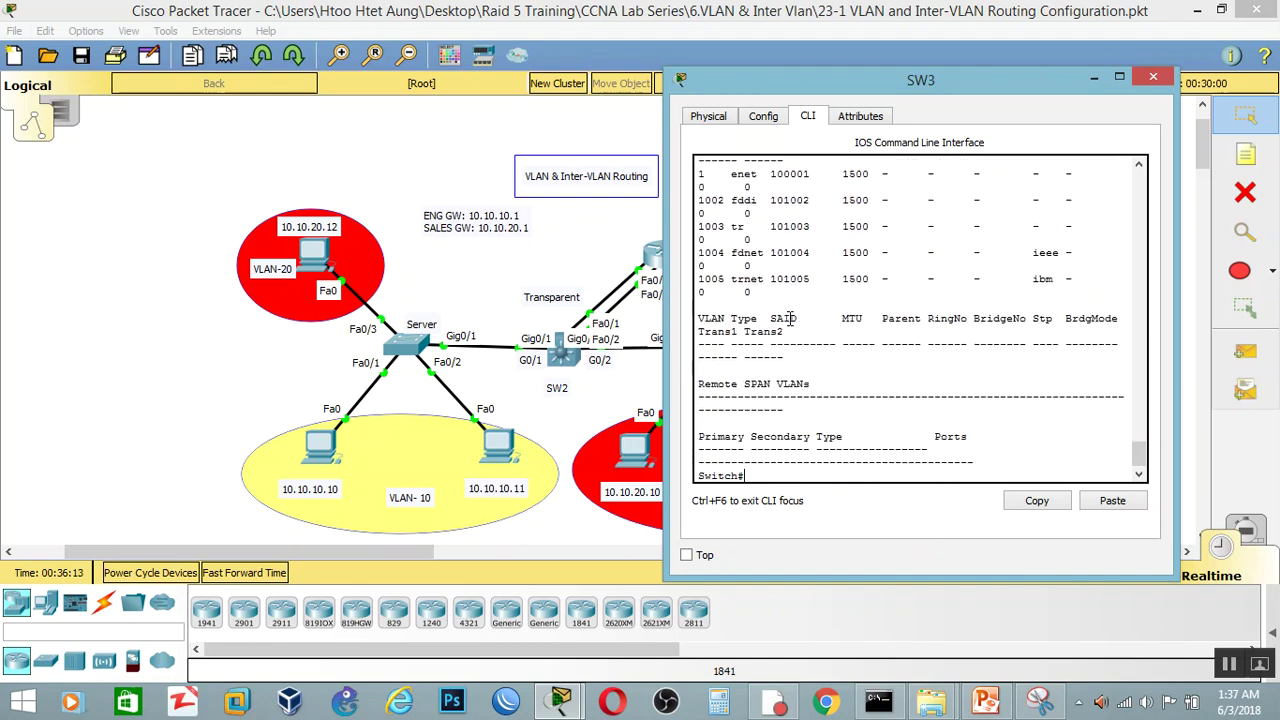
pyautogui.press('Return')
pyautogui.press('Return')
pyautogui.press('Return')
pyautogui.press('Return')
pyautogui.press('Return')
pyautogui.press('Return')
pyautogui.press('Return')
pyautogui.press('Return')
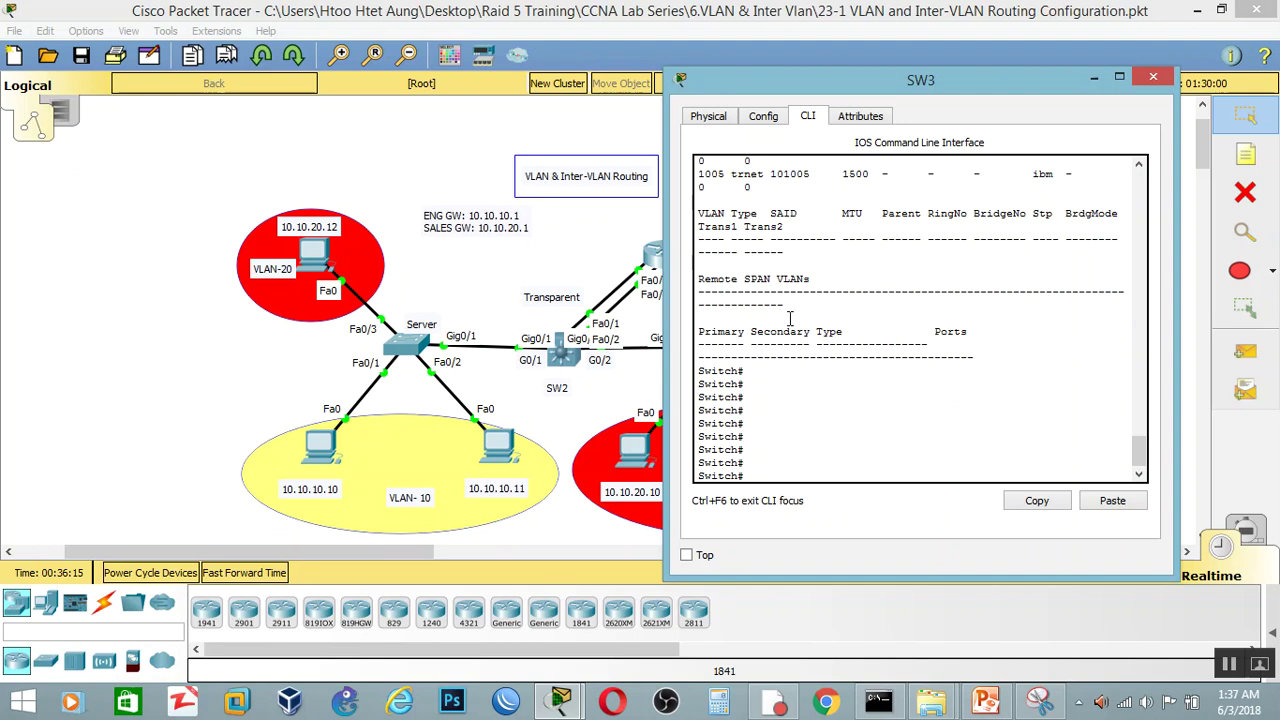
pyautogui.scroll(4, 1029, 308)
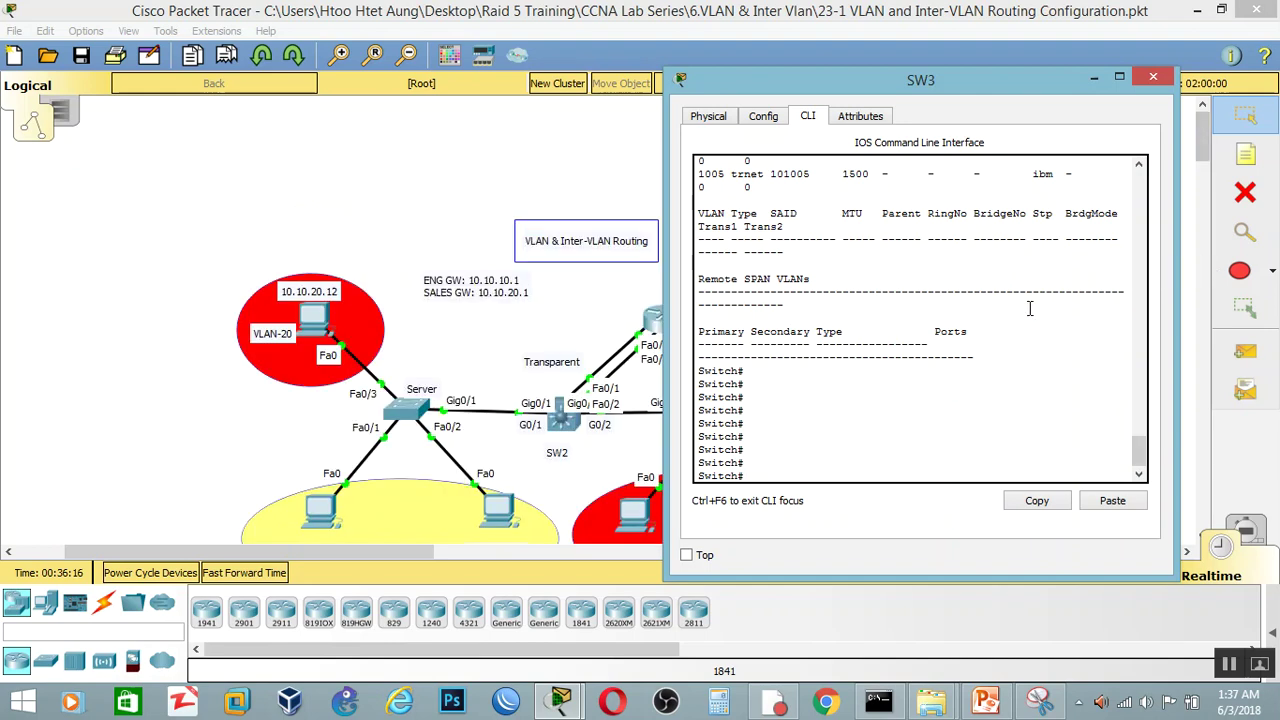
pyautogui.click(1119, 80)
# Open SW1, display its VLAN table to check the CCNA and CCNP VLANs, and close its window.
pyautogui.click(405, 410)
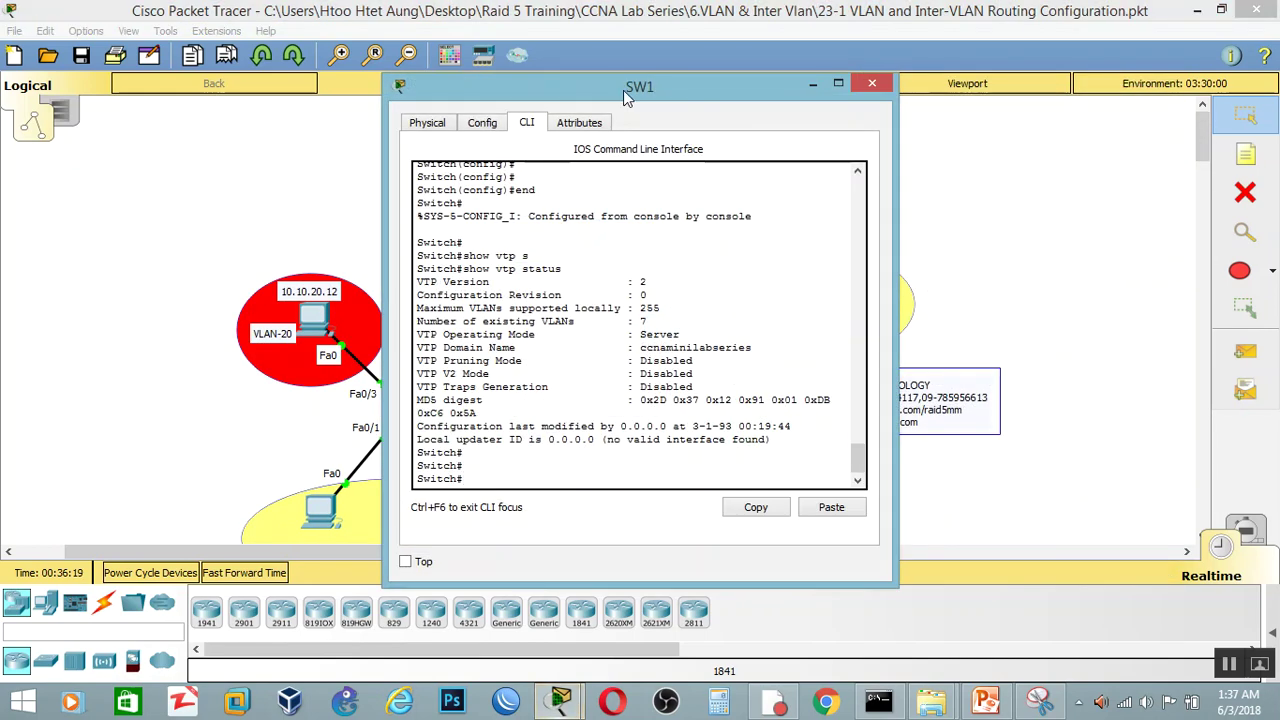
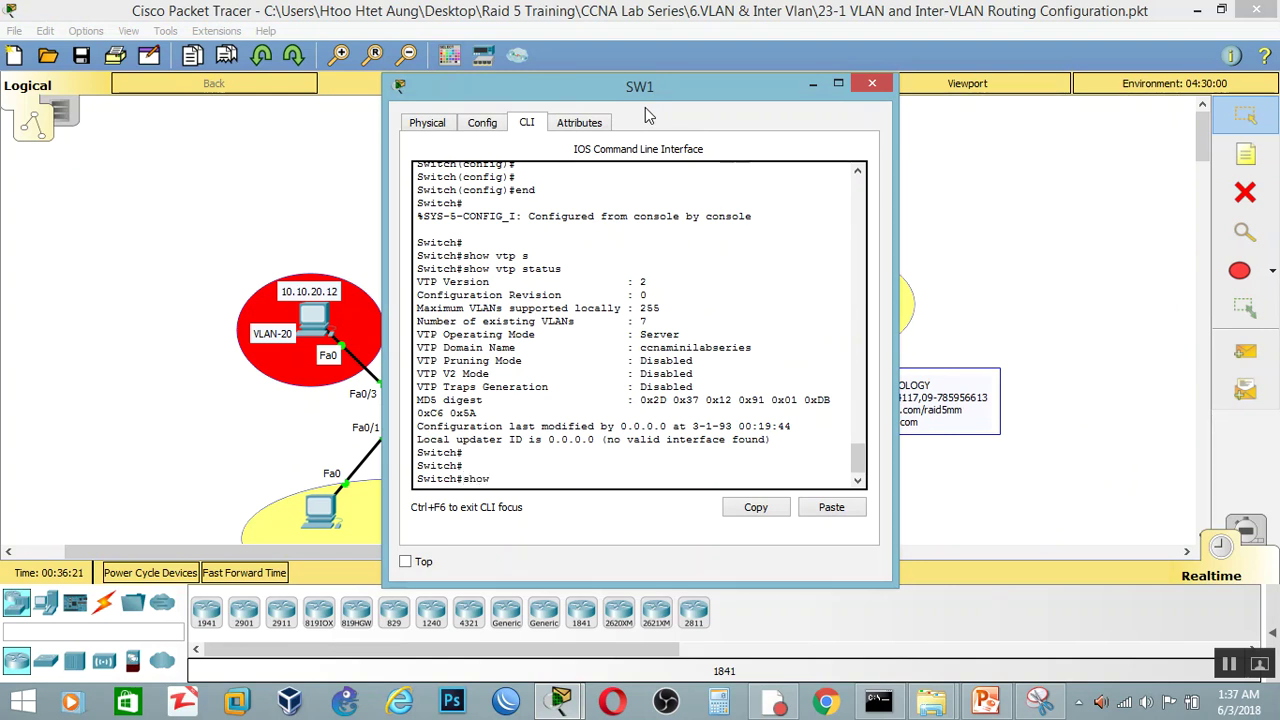
pyautogui.press('Return')
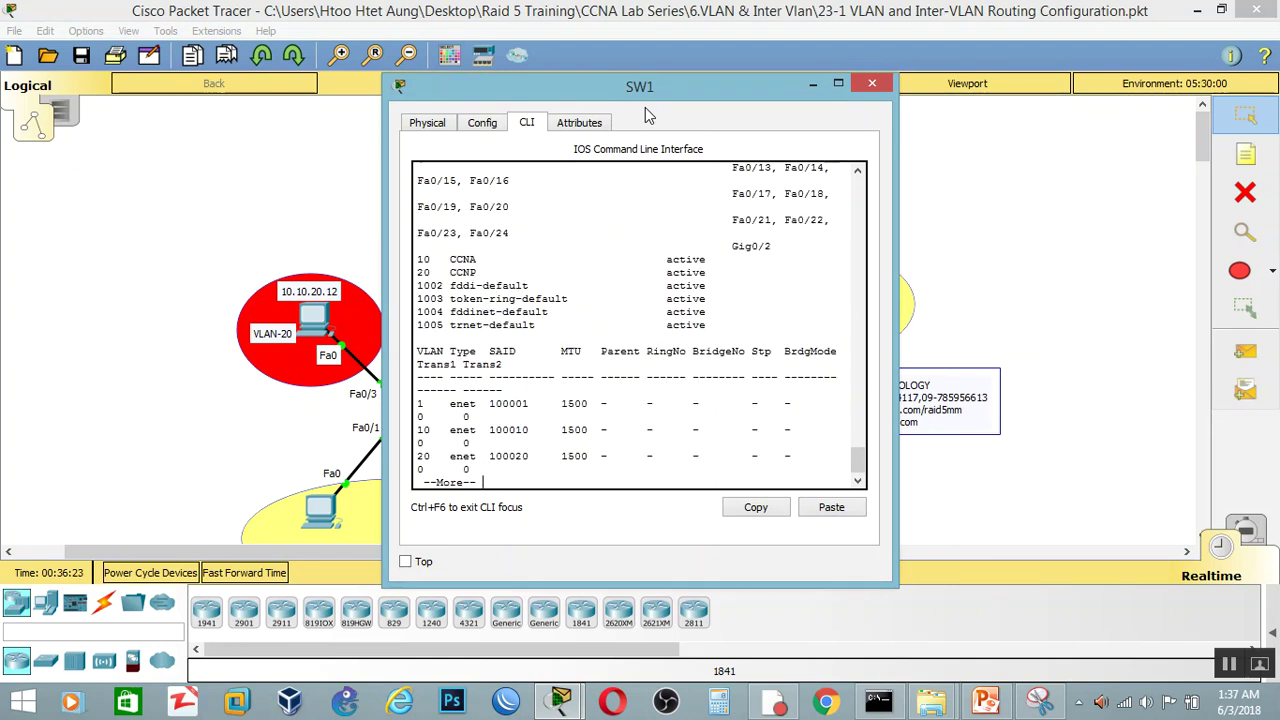
pyautogui.moveTo(450, 270); pyautogui.dragTo(772, 246)
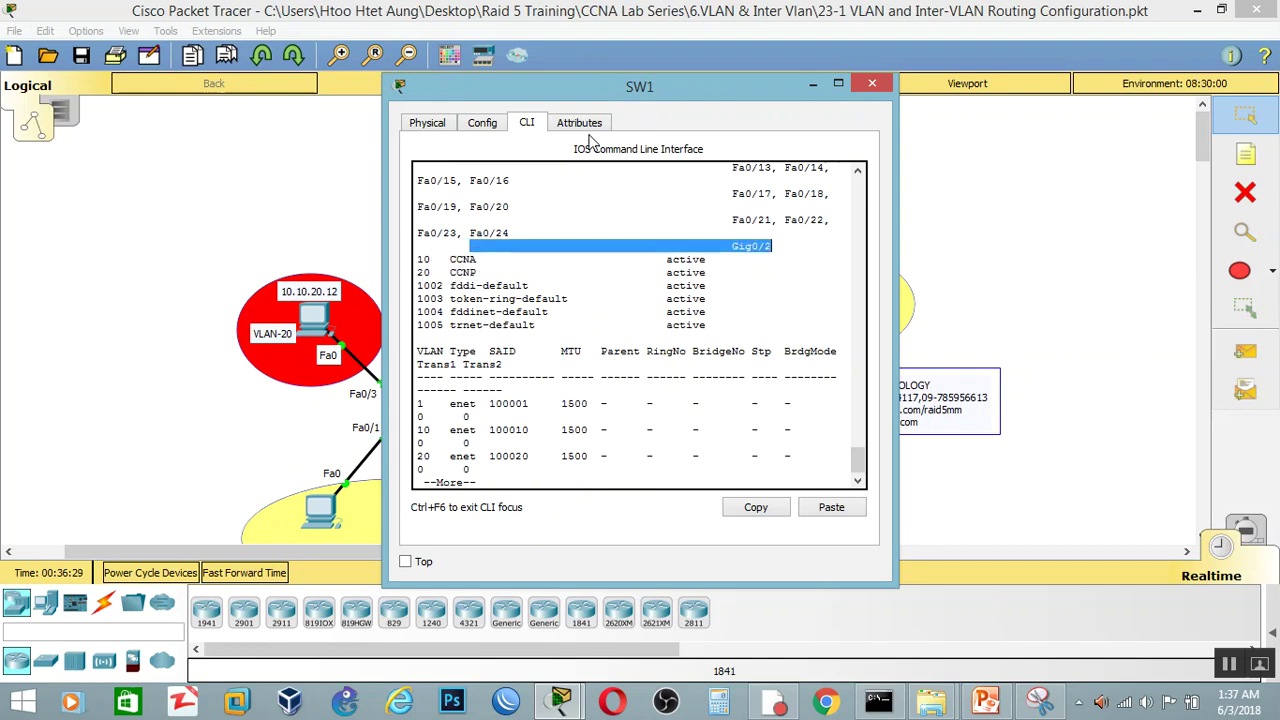
pyautogui.click(838, 83)
pyautogui.click(1262, 8)
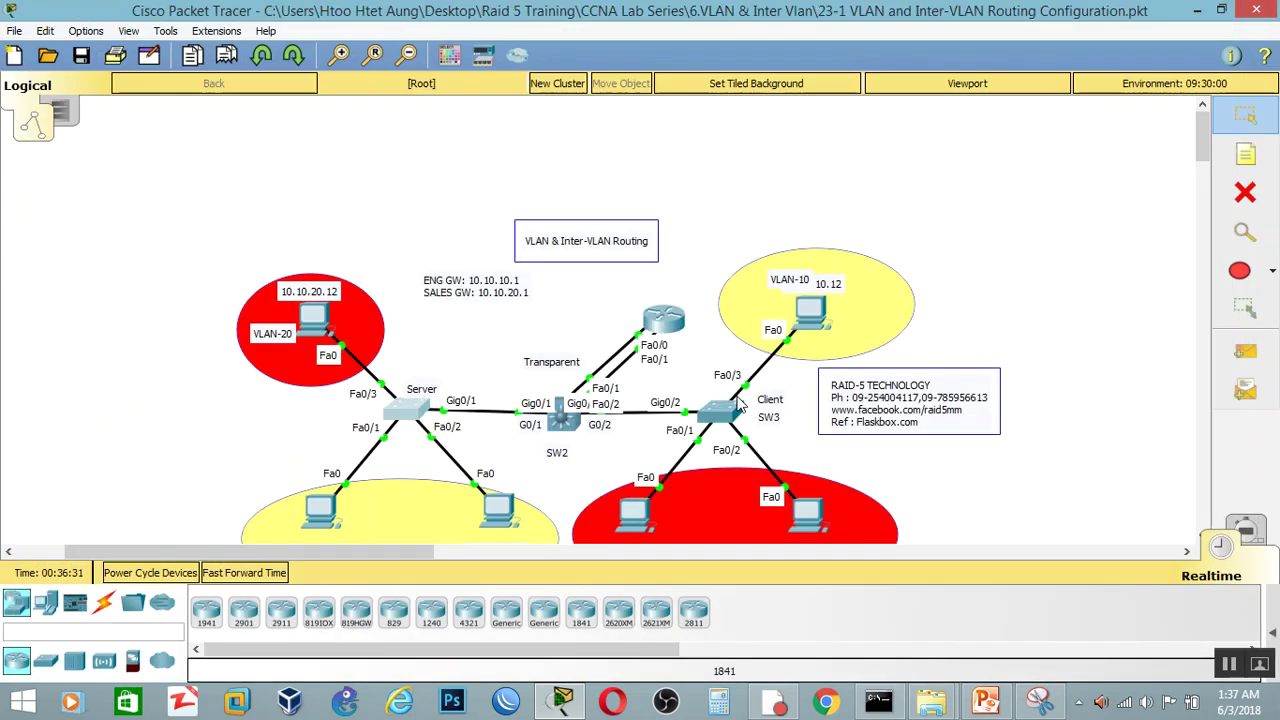
# Reopen SW3's command line and review its full VLAN table for VLANs 10 and 20.
pyautogui.click(731, 413)
pyautogui.press('Return')
pyautogui.press('Return')
pyautogui.press('Return')
pyautogui.write('show vlan')
pyautogui.press('Return')
pyautogui.press('space')
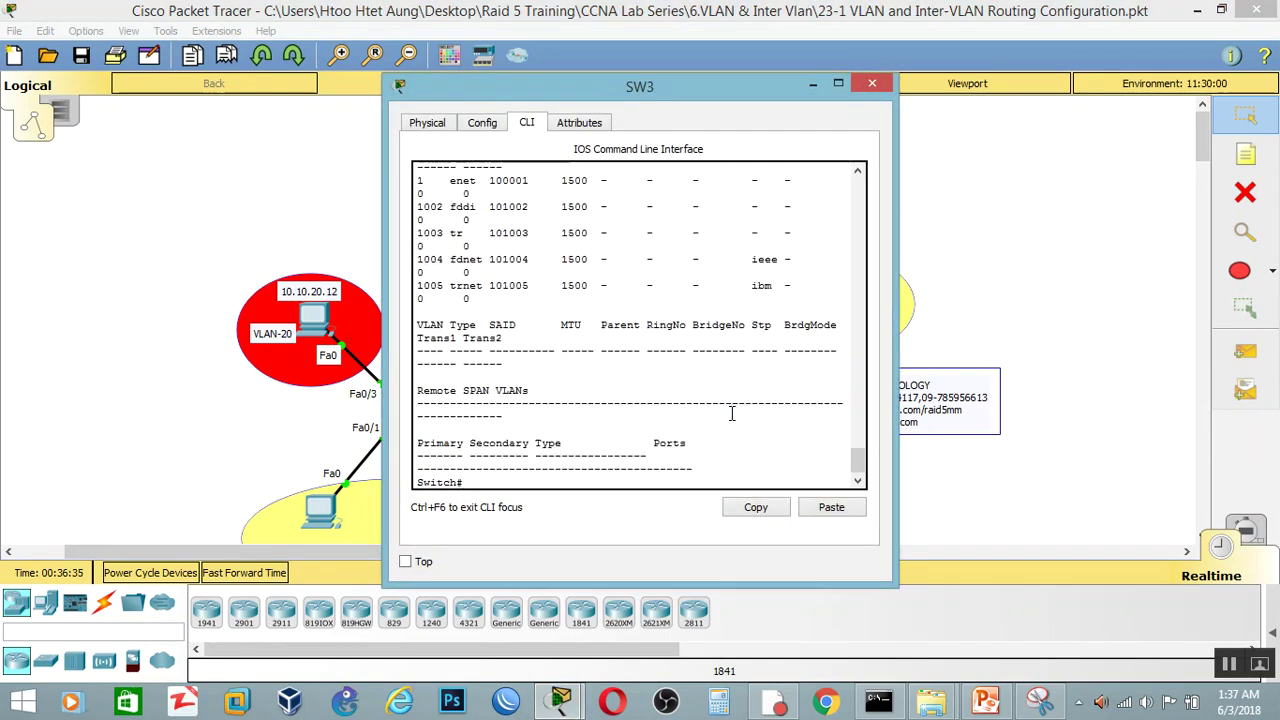
pyautogui.scroll(8, 731, 413)
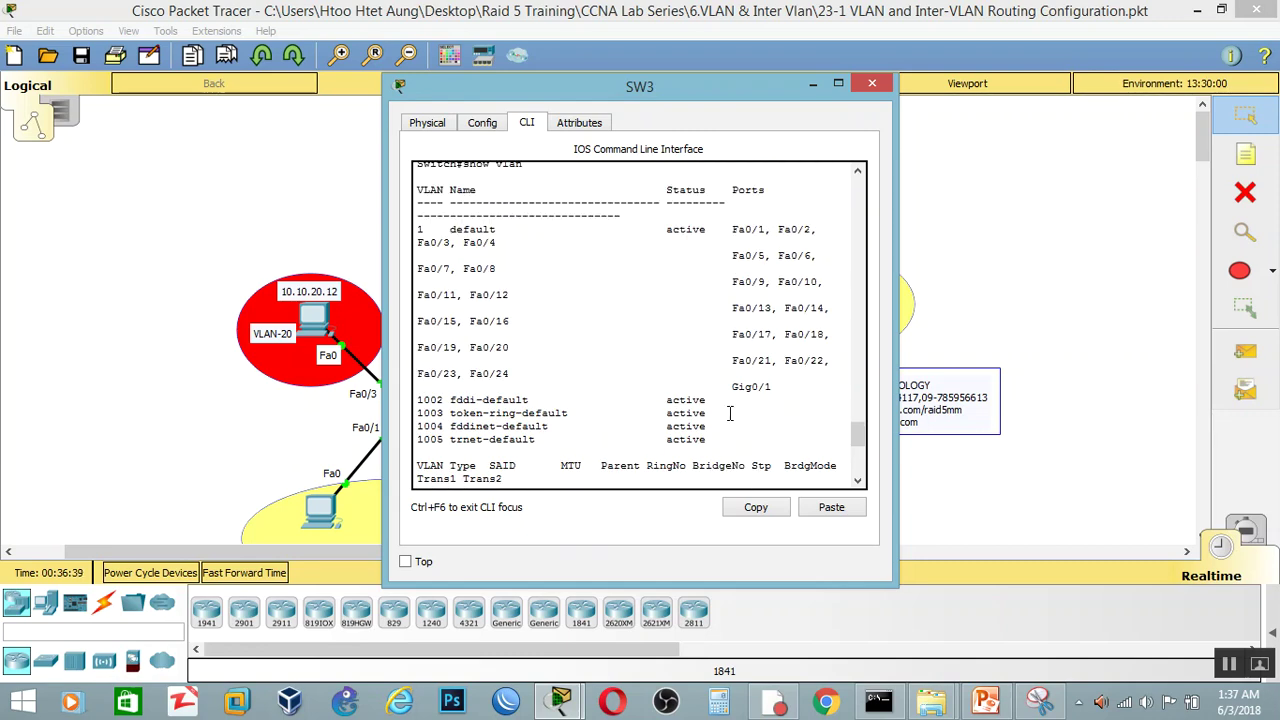
pyautogui.scroll(-8, 731, 413)
# Display SW3's brief VLAN listing and close its window.
pyautogui.write('show ')
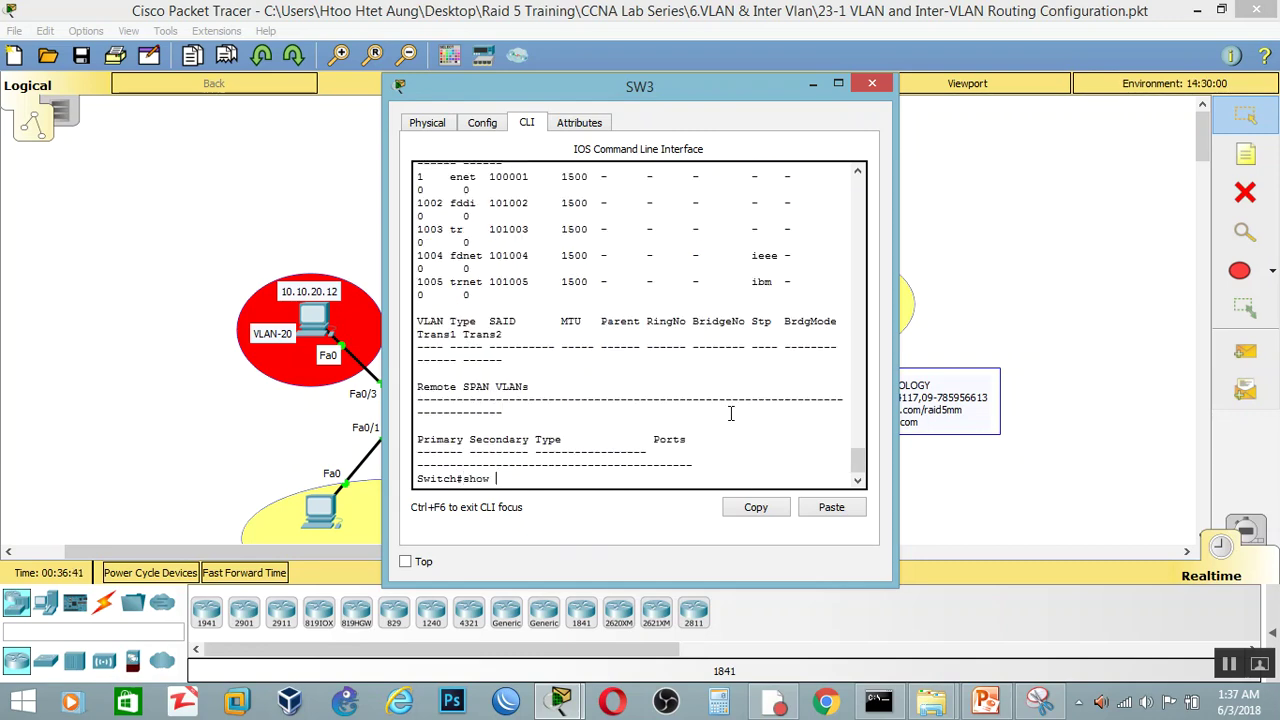
pyautogui.write('vlan br')
pyautogui.press('Return')
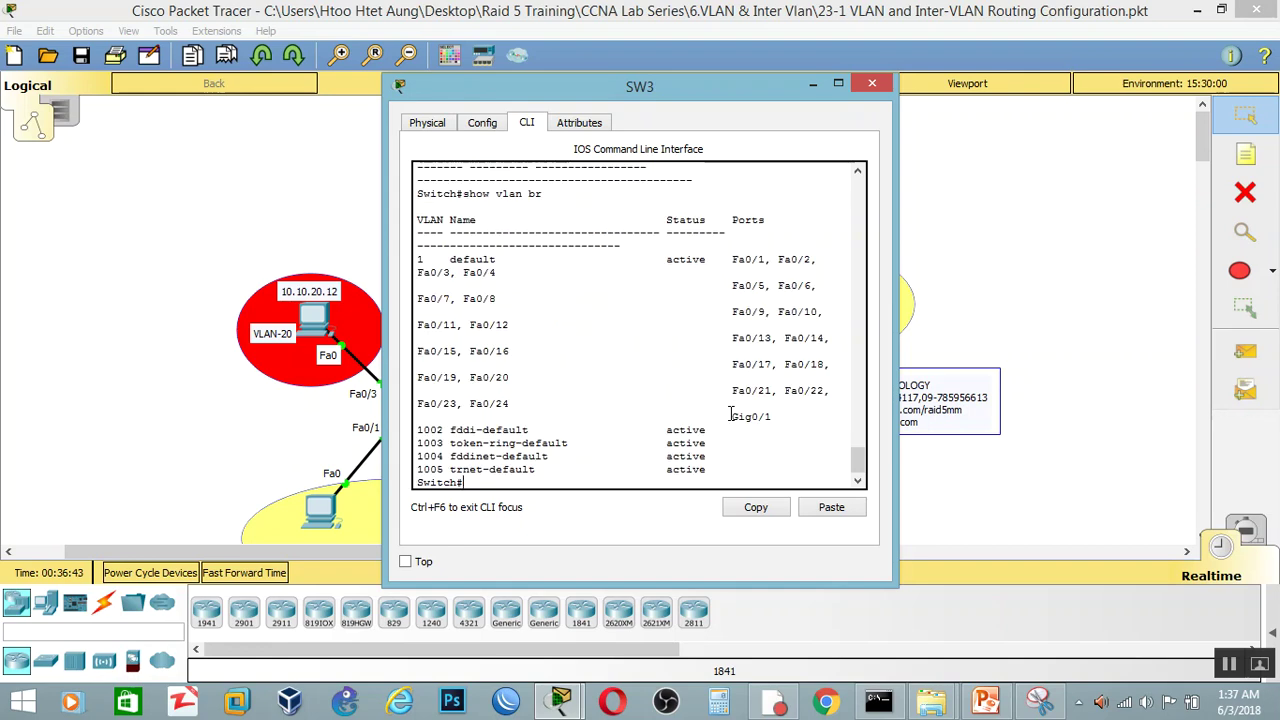
pyautogui.click(872, 83)
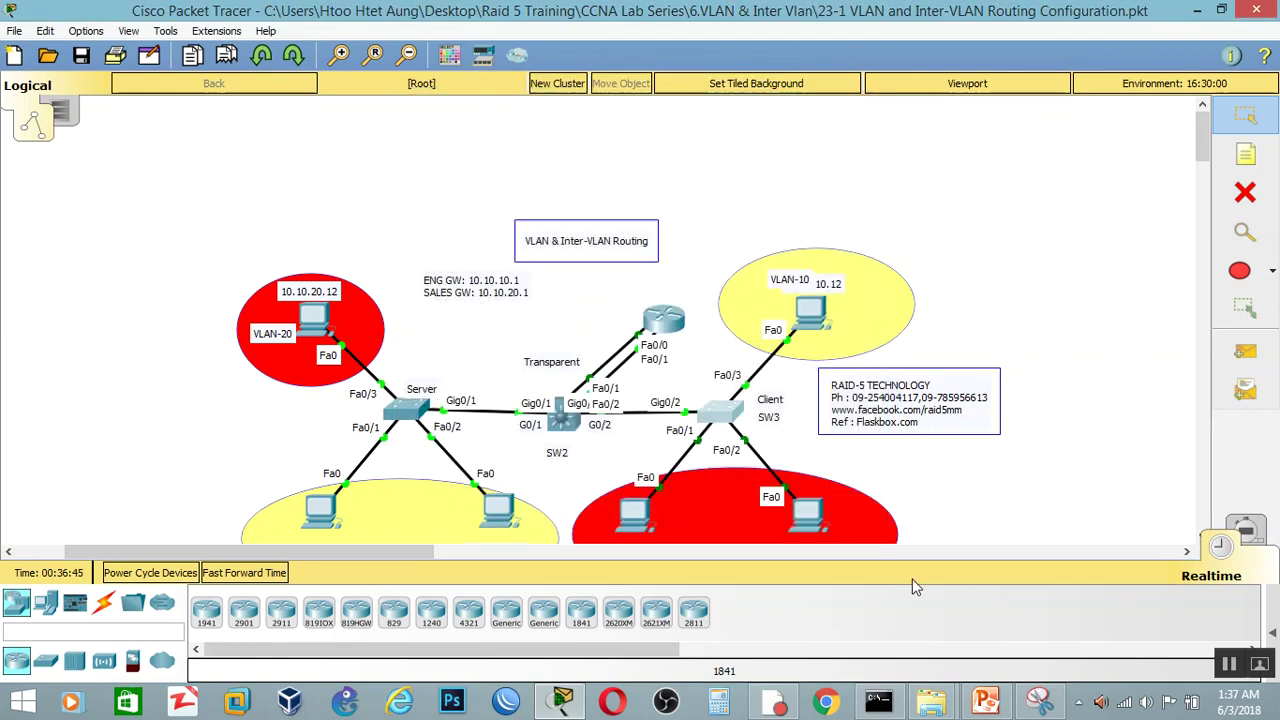
# Reopen SW2's command line and enter global configuration mode.
pyautogui.scroll(-1, 715, 416)
pyautogui.click(563, 354)
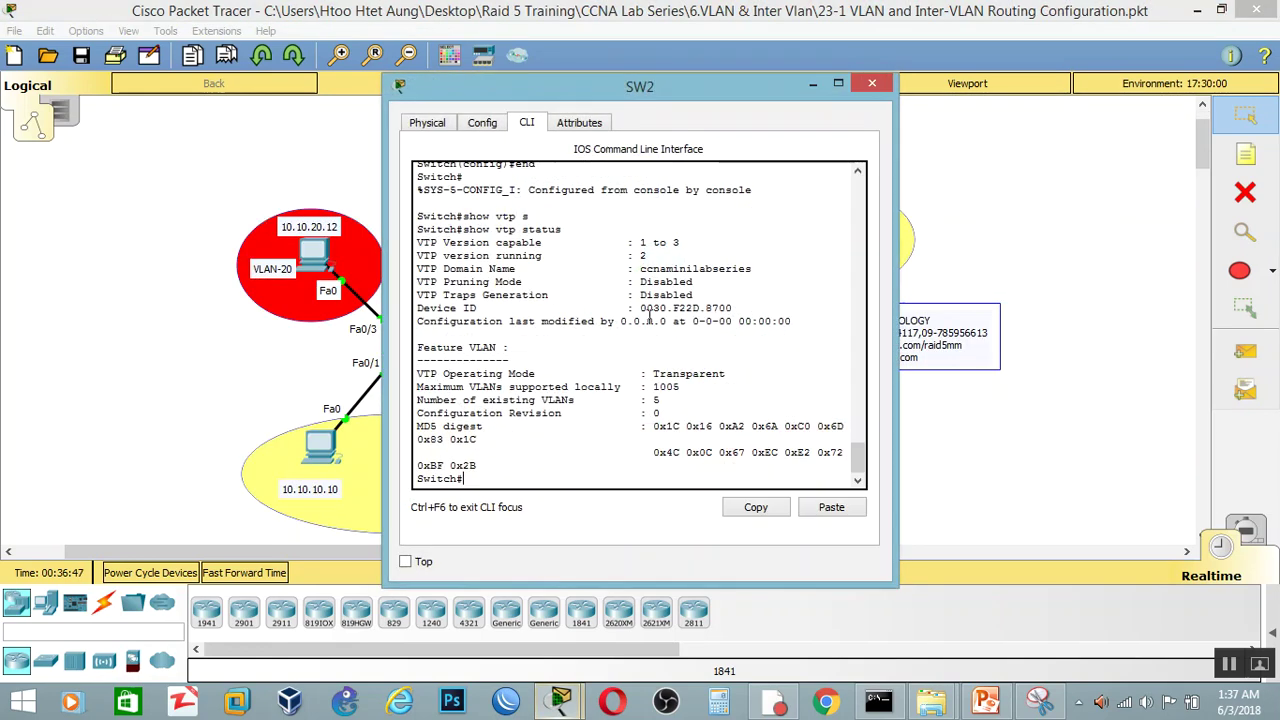
pyautogui.moveTo(680, 100); pyautogui.dragTo(950, 62)
pyautogui.write('co')
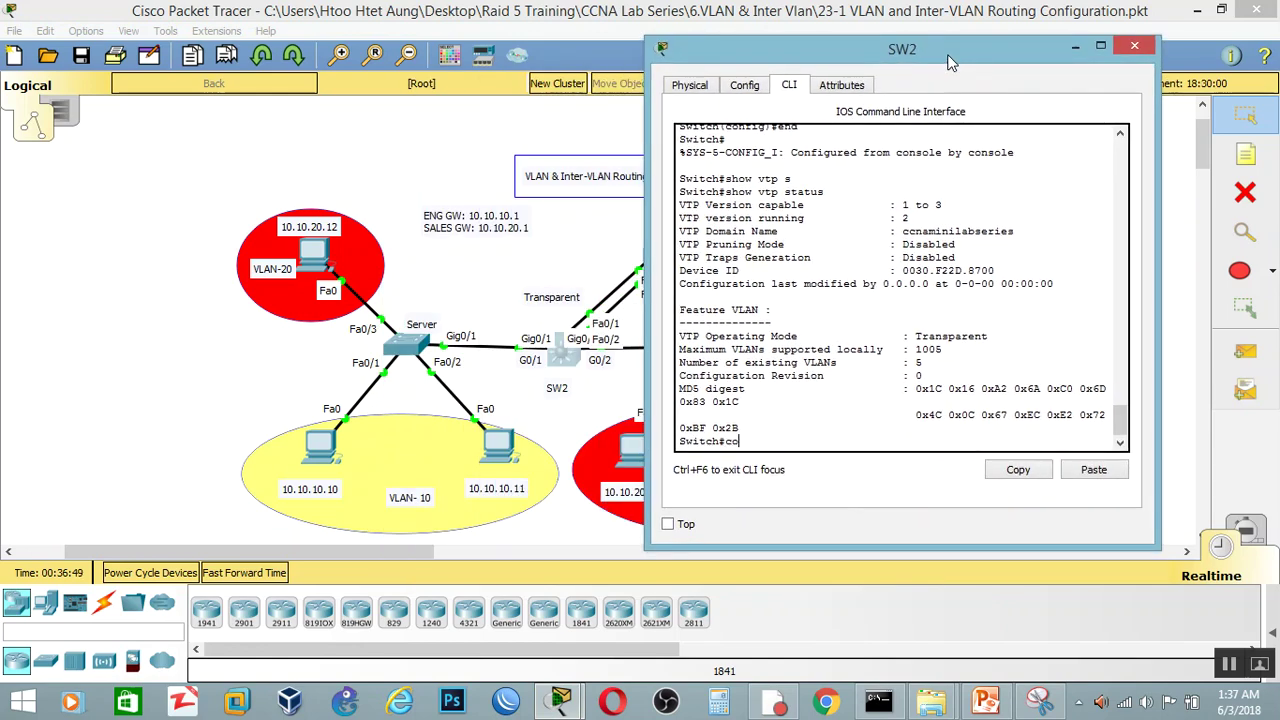
pyautogui.write('nfi gt')
pyautogui.press('Return')
pyautogui.write('confi gt')
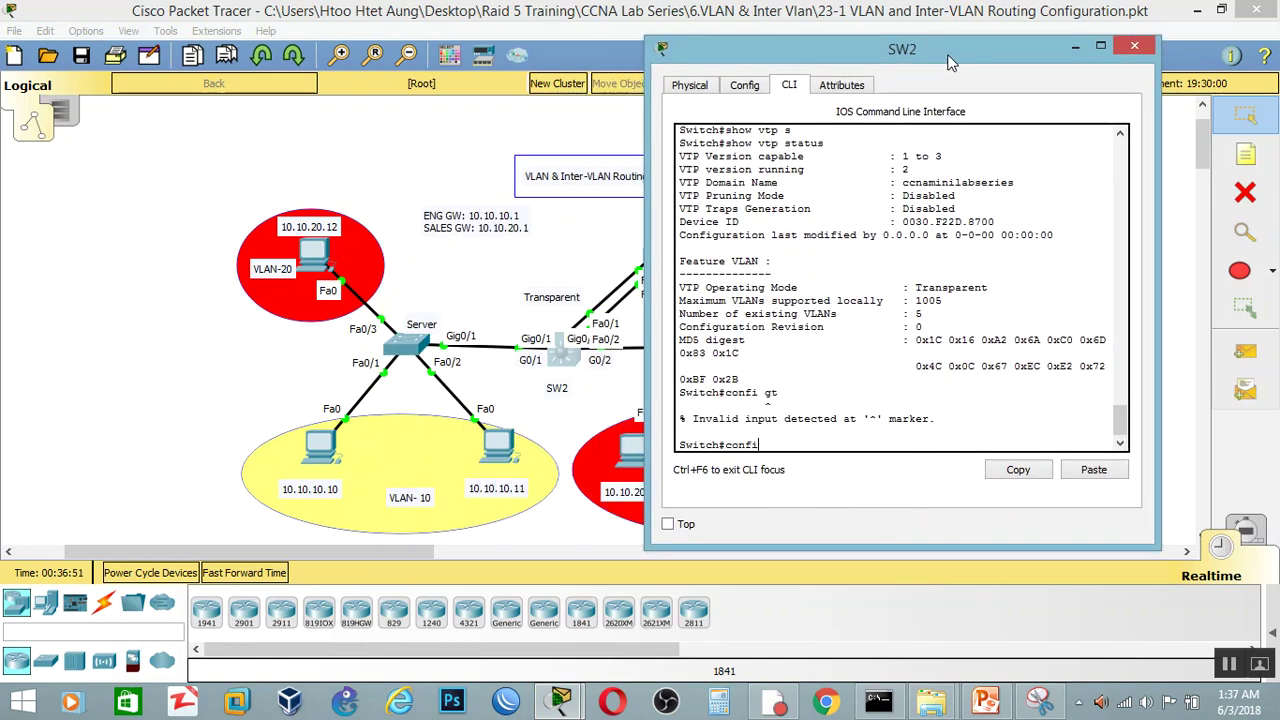
pyautogui.press('Return')
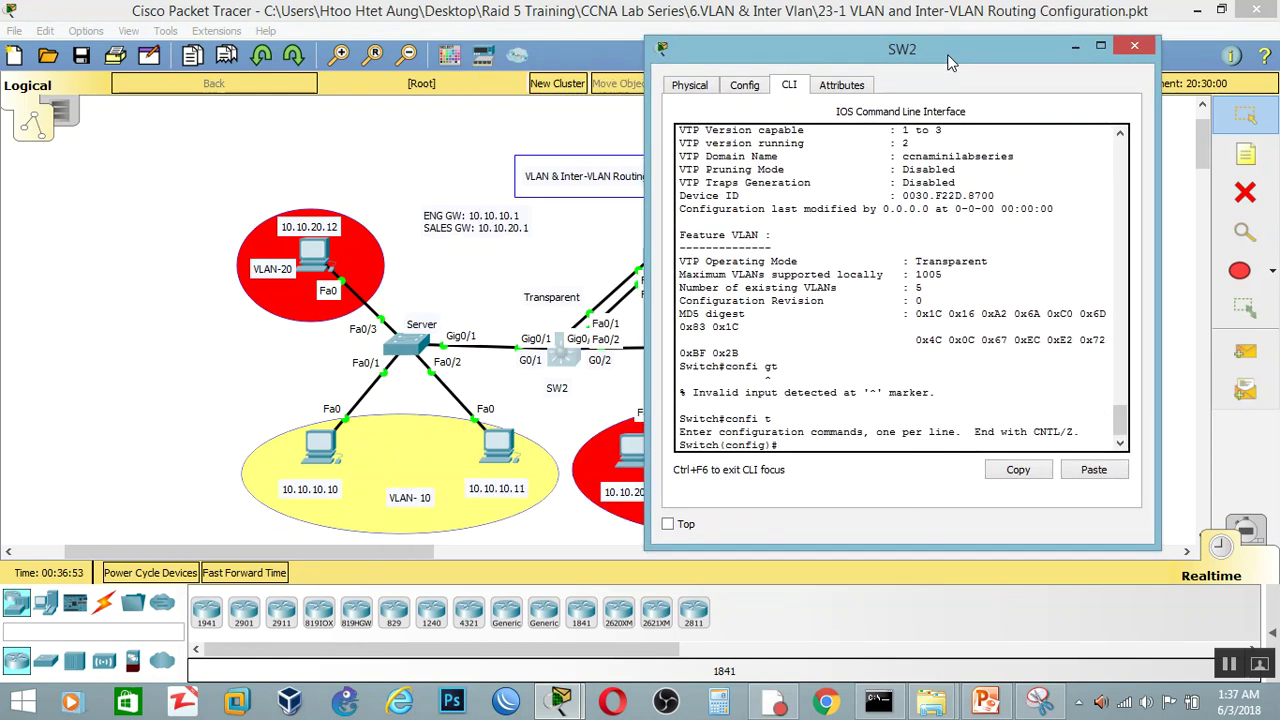
# Create VLAN 10 on SW2 and name it CCNA.
pyautogui.write('vlan 10')
pyautogui.press('Return')
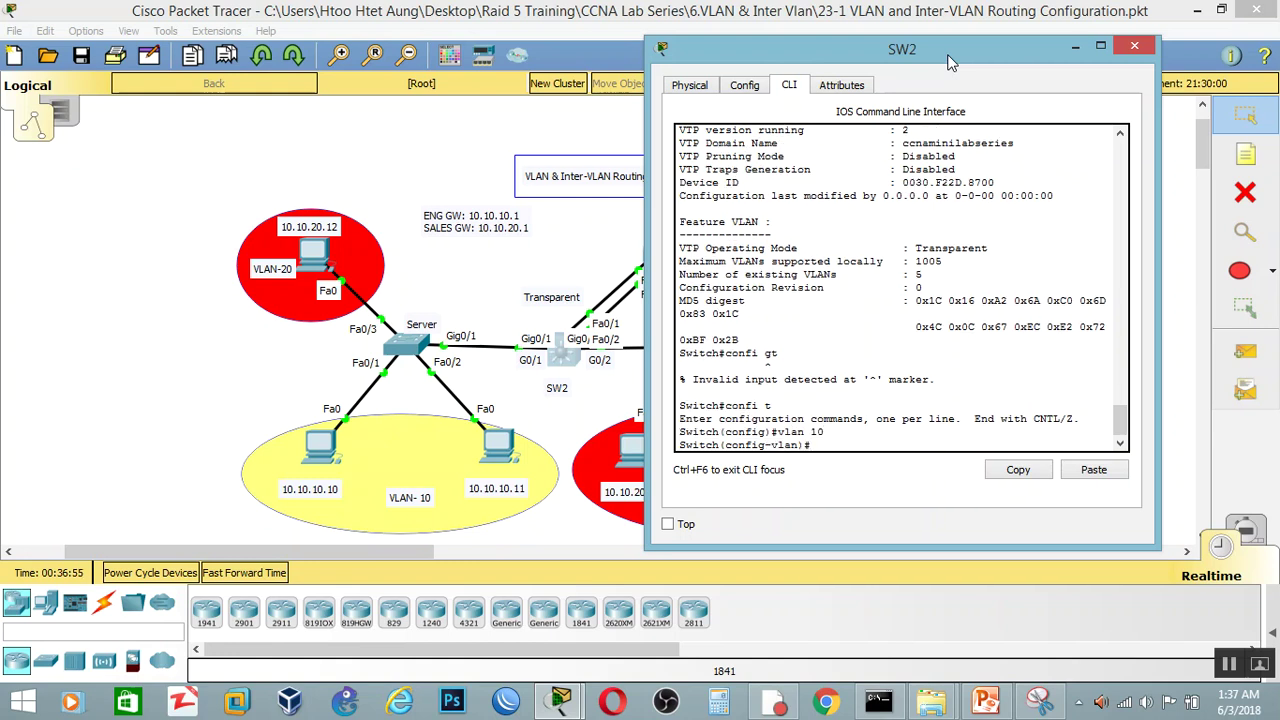
pyautogui.write('na')
pyautogui.press('Tab')
pyautogui.write('CCNA')
pyautogui.press('Return')
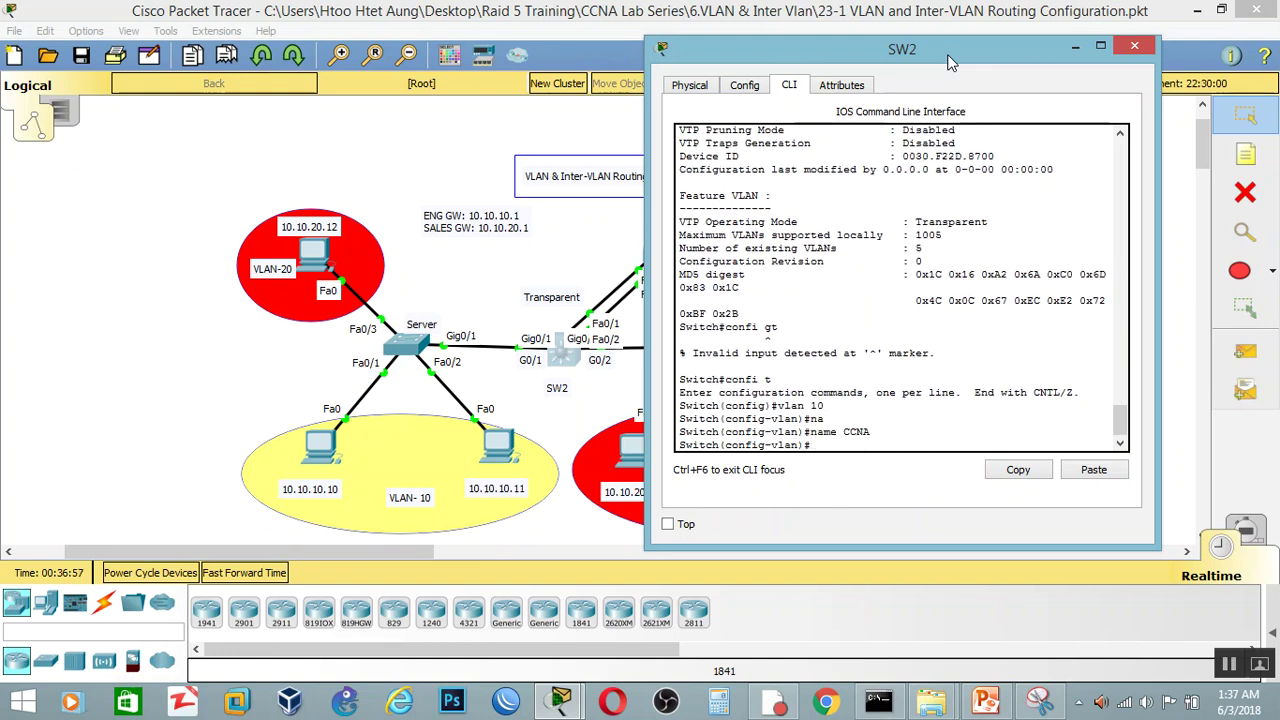
# Create VLAN 20 on SW2 and name it CCNP.
pyautogui.write('vlan 20')
pyautogui.press('Return')
pyautogui.write('name ')
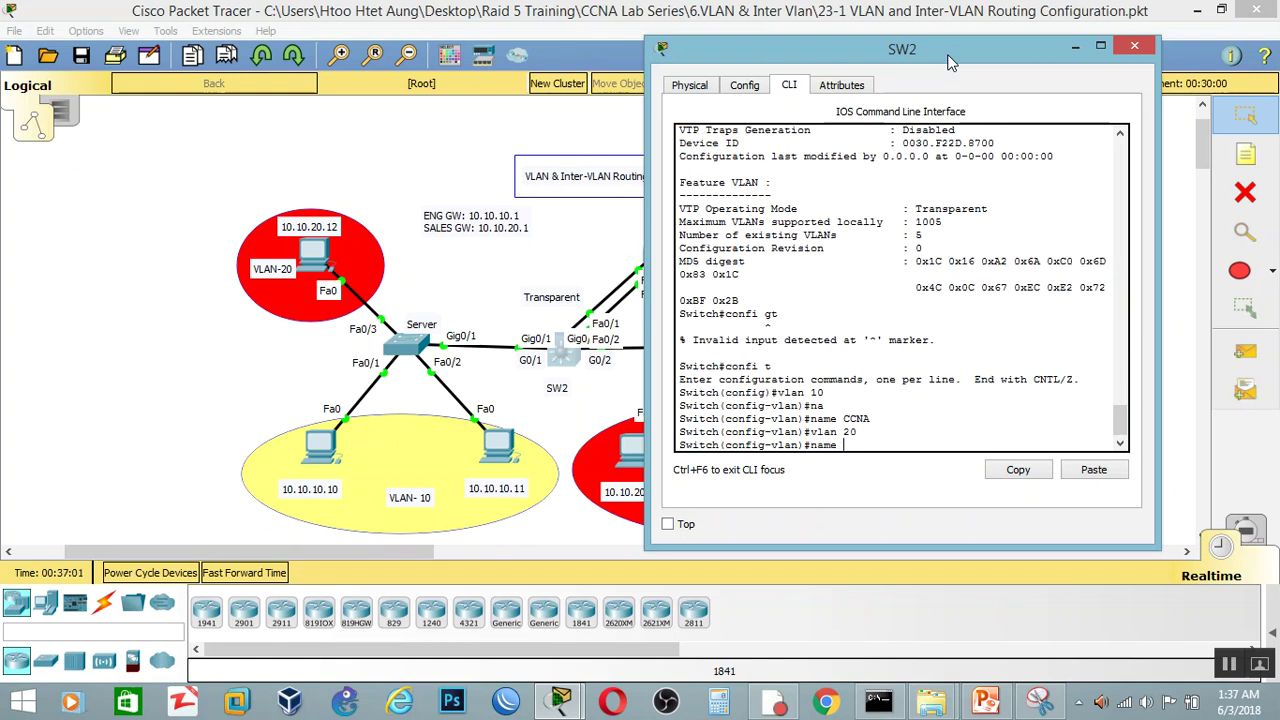
pyautogui.write('CCNP')
pyautogui.press('Return')
pyautogui.press('Return')
# Return SW2 to privileged mode, display its brief VLAN listing to check VLANs 10 and 20, and close its window.
pyautogui.write('shwo')
pyautogui.press('BackSpace')
pyautogui.press('BackSpace')
pyautogui.write('end')
pyautogui.press('Return')
pyautogui.press('Return')
pyautogui.write('show b')
pyautogui.write('l')
pyautogui.write('ln')
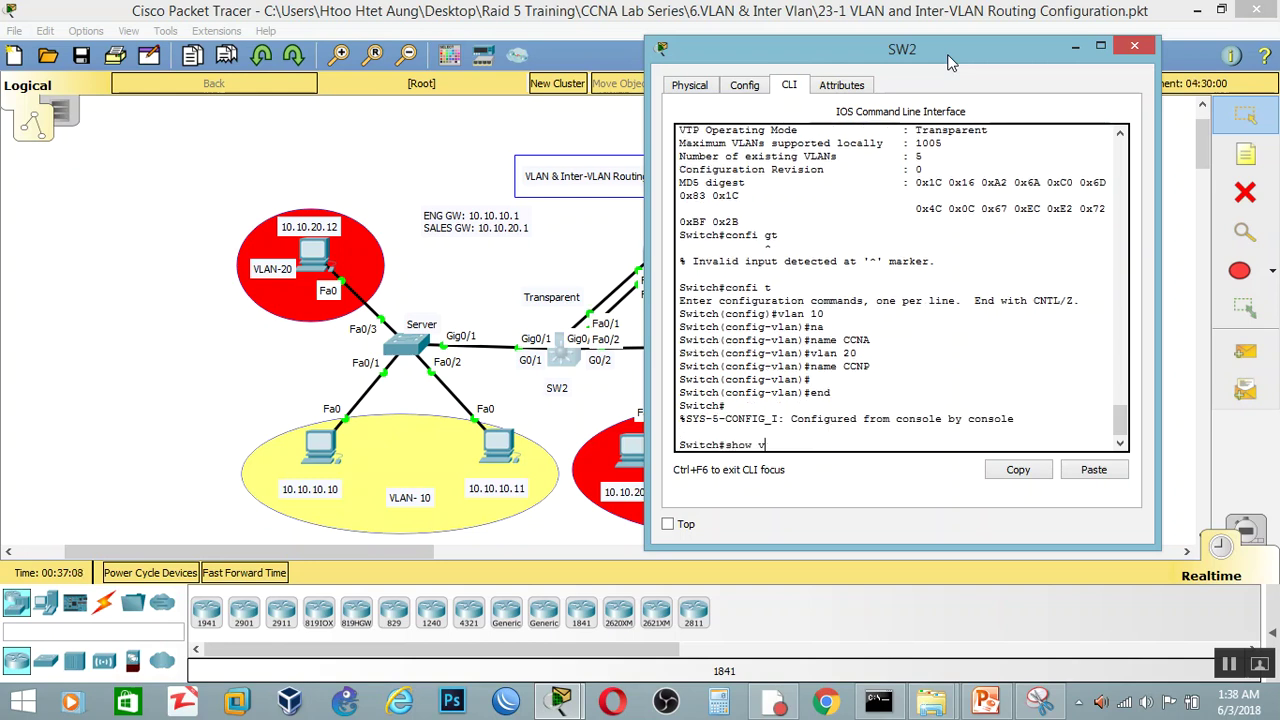
pyautogui.write('lan br')
pyautogui.press('Return')
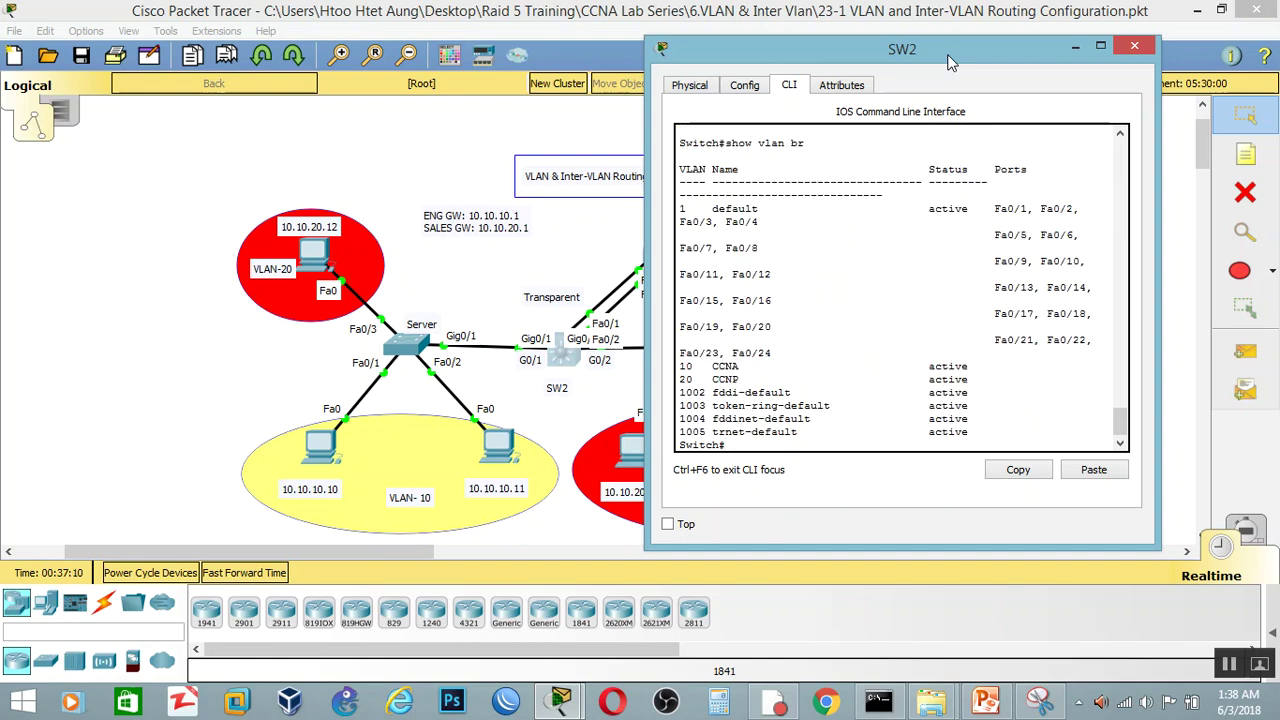
pyautogui.press('Return')
pyautogui.press('Return')
pyautogui.press('Return')
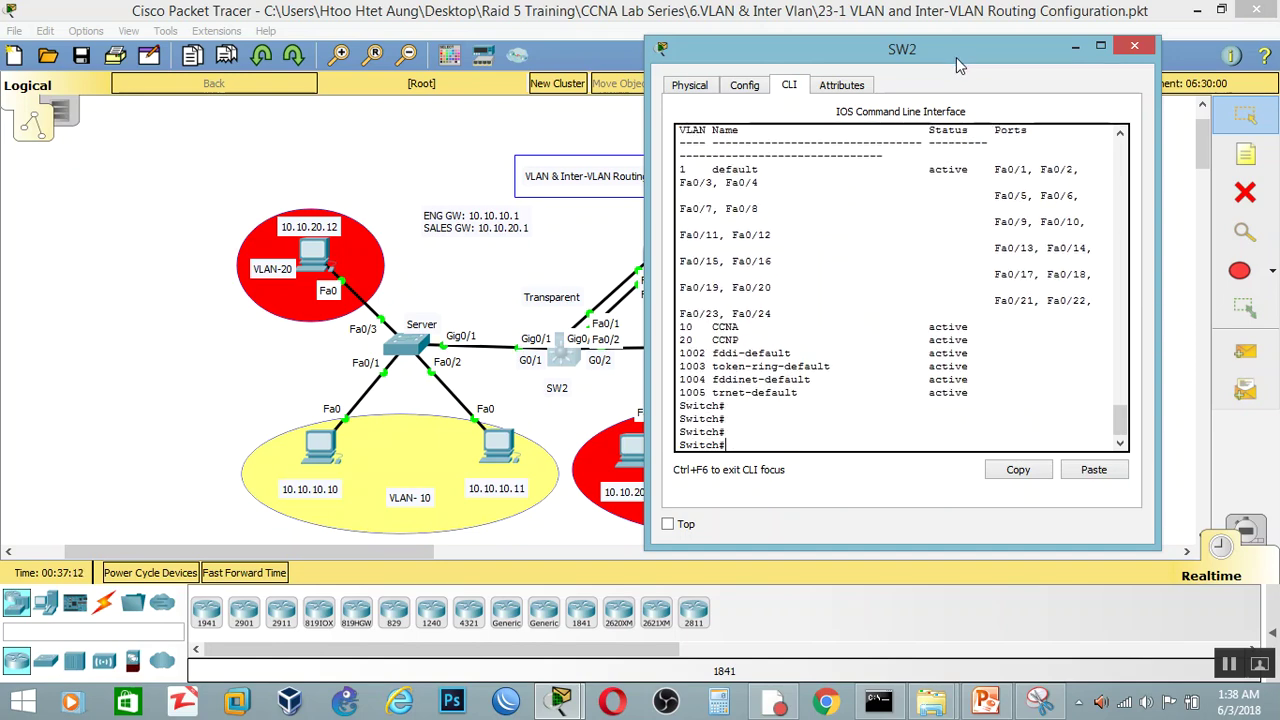
pyautogui.click(1134, 46)
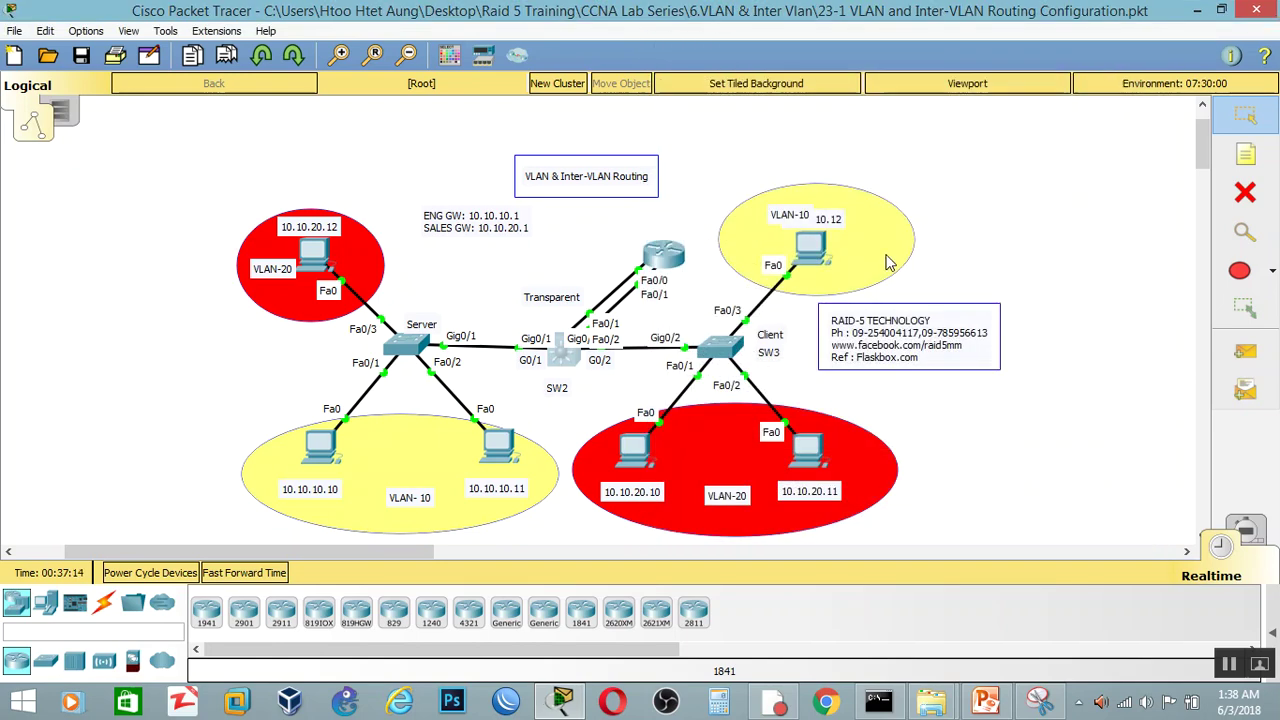
# Reopen SW3 and display its full VLAN table again to check for VLANs received from the VTP server.
pyautogui.click(714, 337)
pyautogui.write('show ')
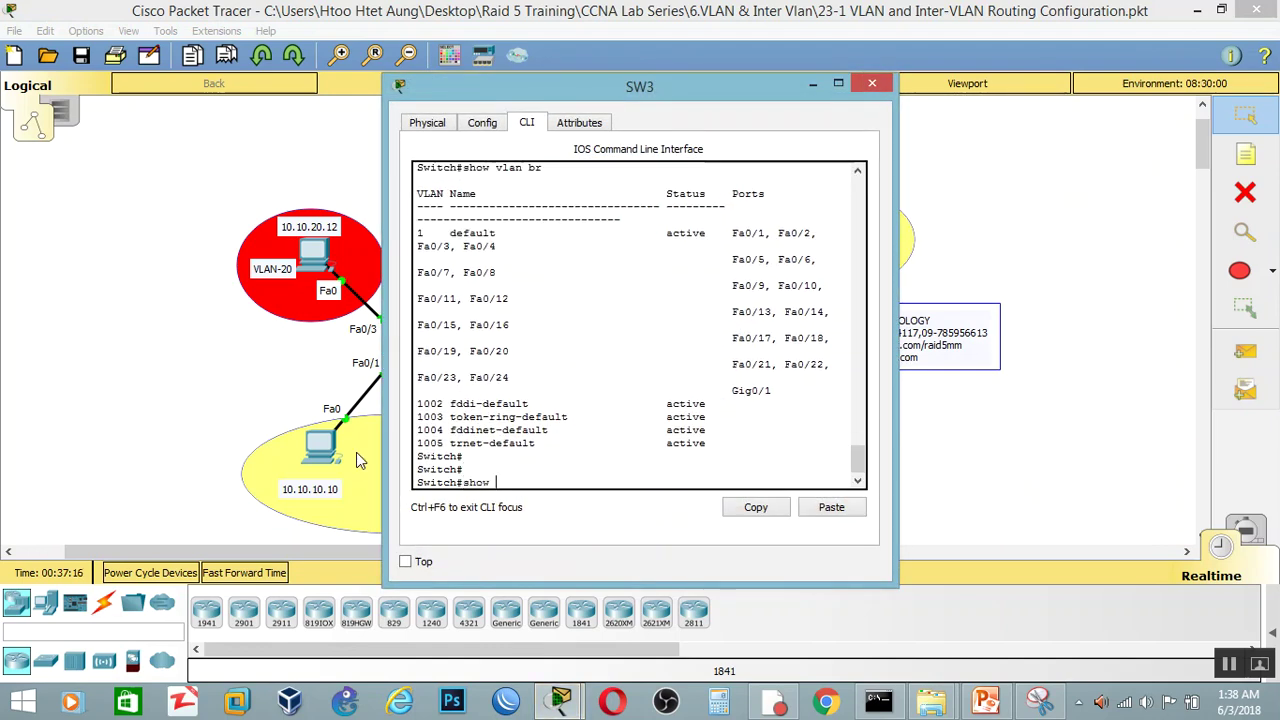
pyautogui.write('vlan')
pyautogui.press('Return')
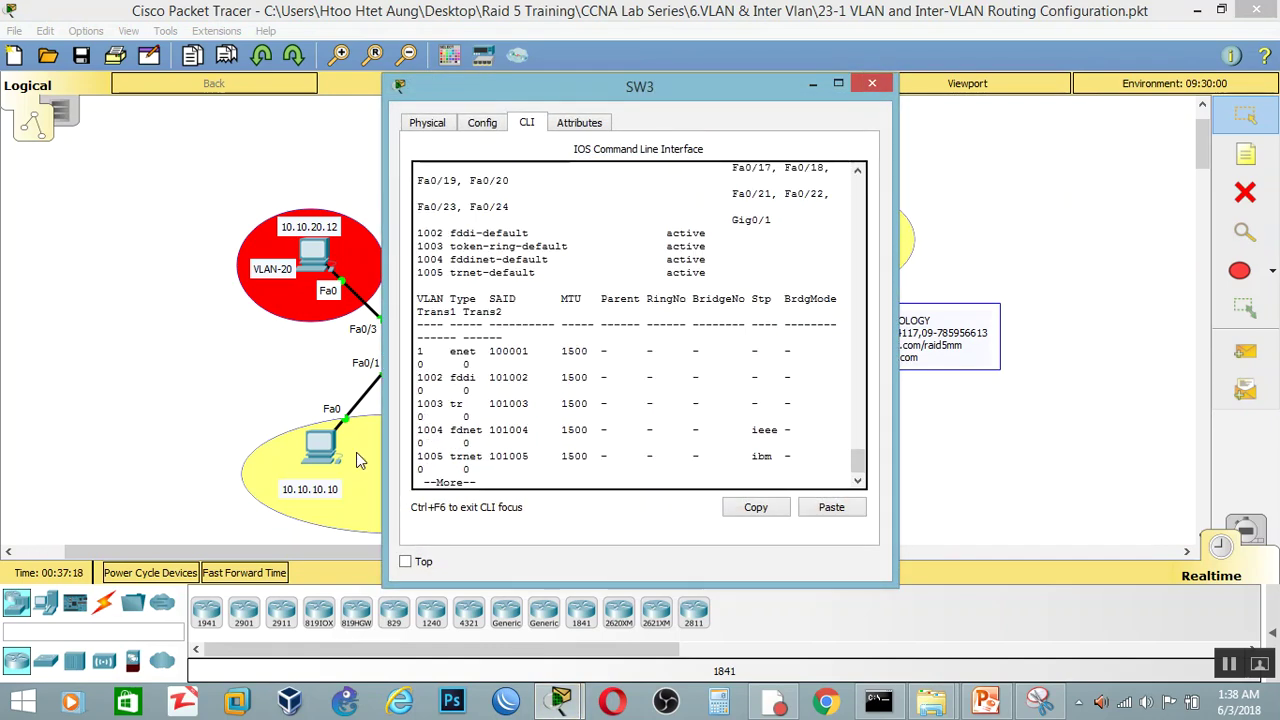
pyautogui.press('space')
# Enter global configuration mode on SW3 and set its VTP domain to ccnaminilabseries.
pyautogui.write('configu')
pyautogui.press('BackSpace')
pyautogui.press('BackSpace')
pyautogui.press('BackSpace')
pyautogui.press('BackSpace')
pyautogui.press('BackSpace')
pyautogui.write('nfig t')
pyautogui.press('Return')
pyautogui.press('Return')
pyautogui.press('Return')
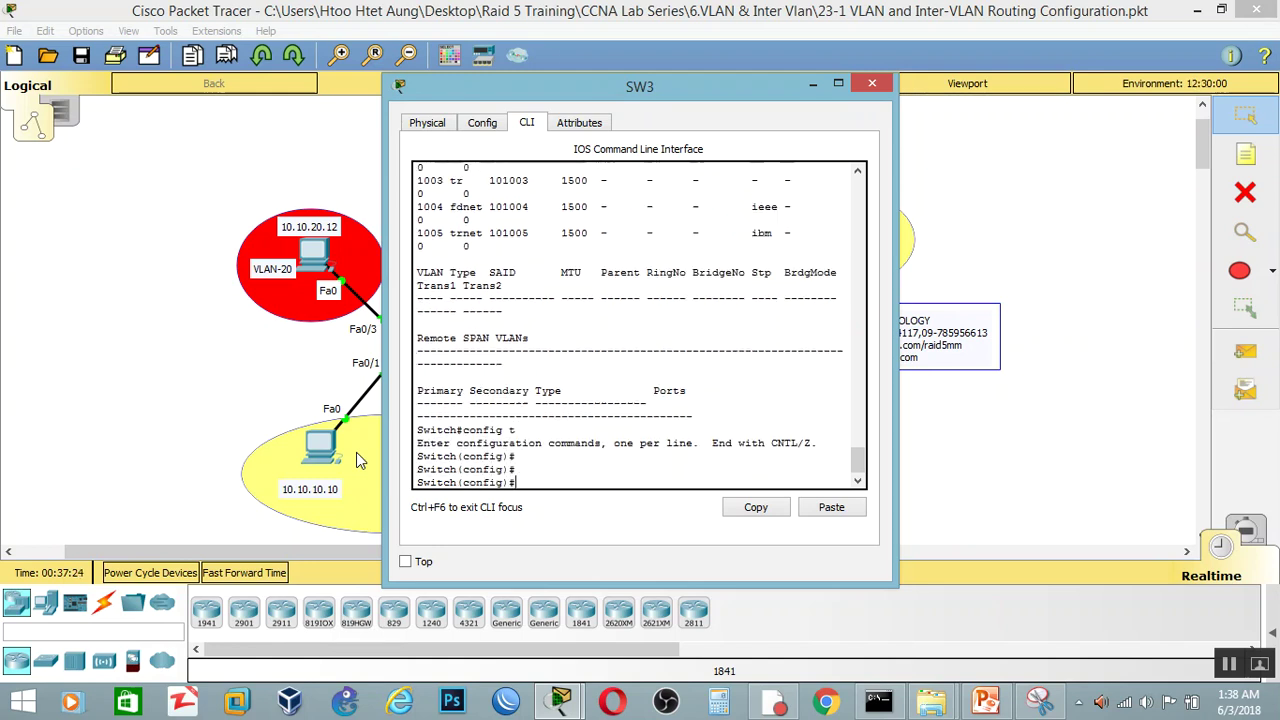
pyautogui.write('vtp do')
pyautogui.press('Tab')
pyautogui.write('ccnam')
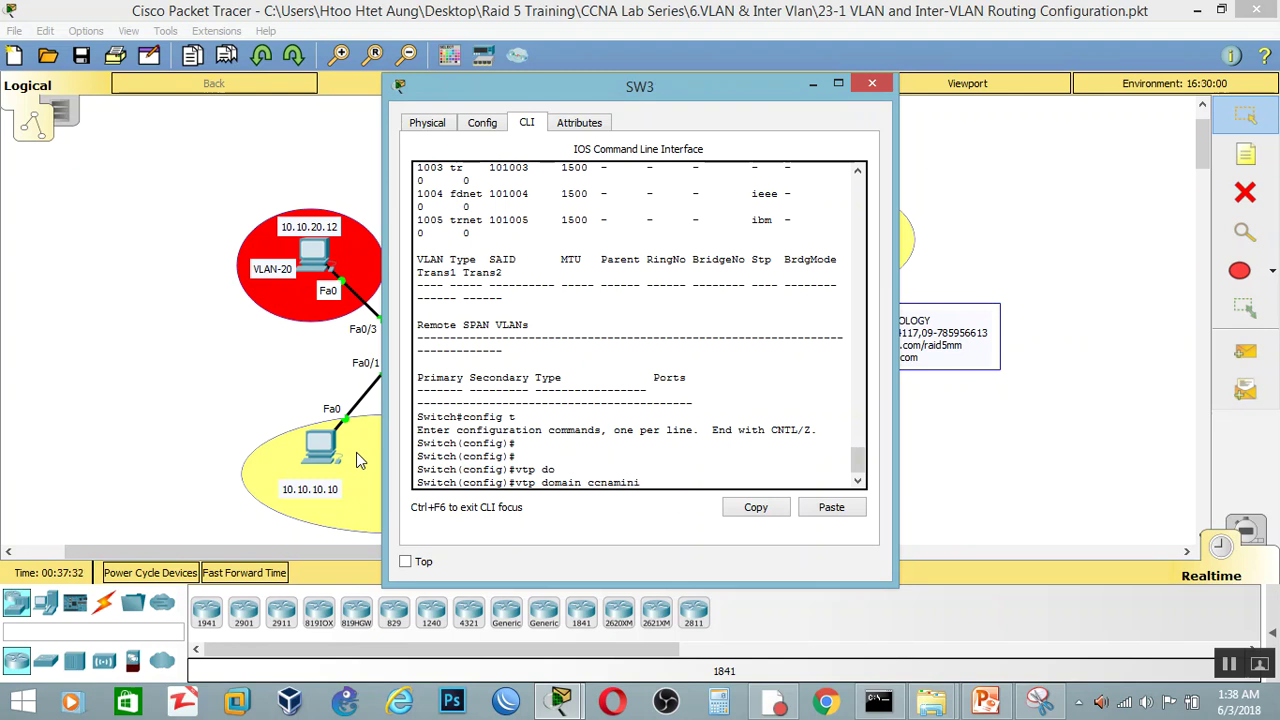
pyautogui.write('inilabseries')
pyautogui.press('Return')
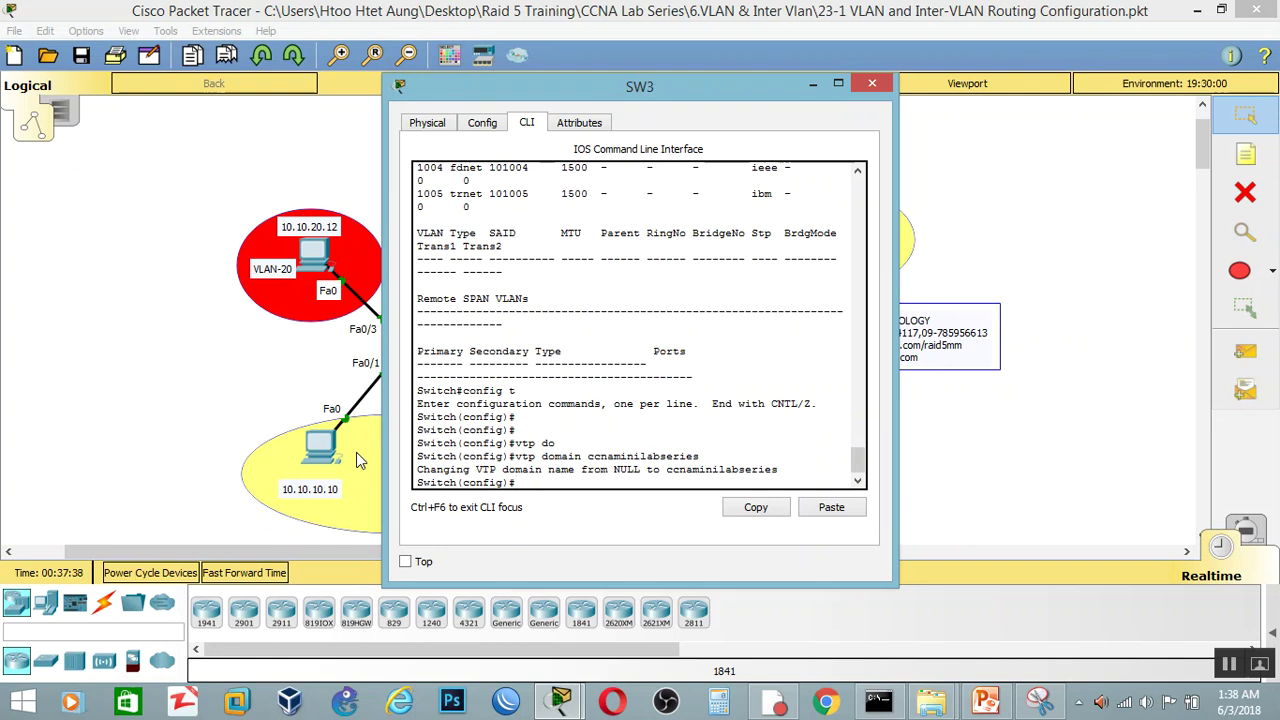
# Return SW3 to privileged mode and display its brief VLAN listing to check for VLANs 10 and 20.
pyautogui.write('end')
pyautogui.press('Return')
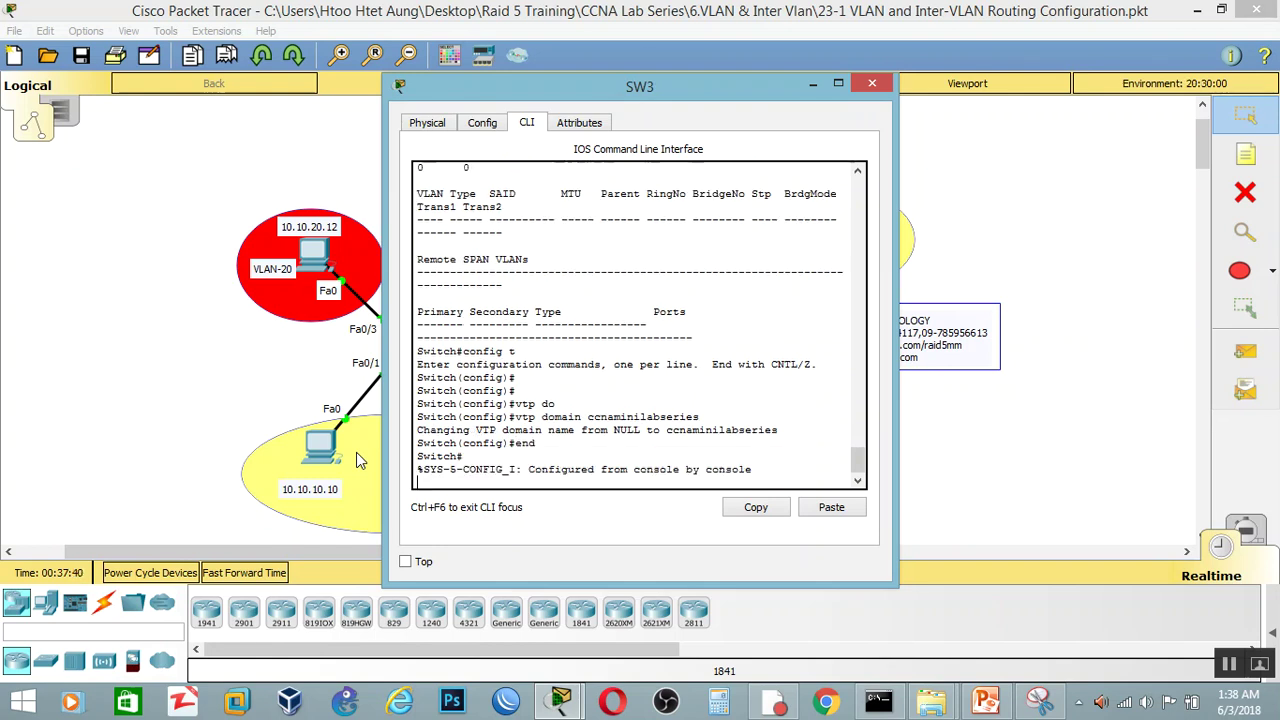
pyautogui.press('Return')
pyautogui.write('show vlan br')
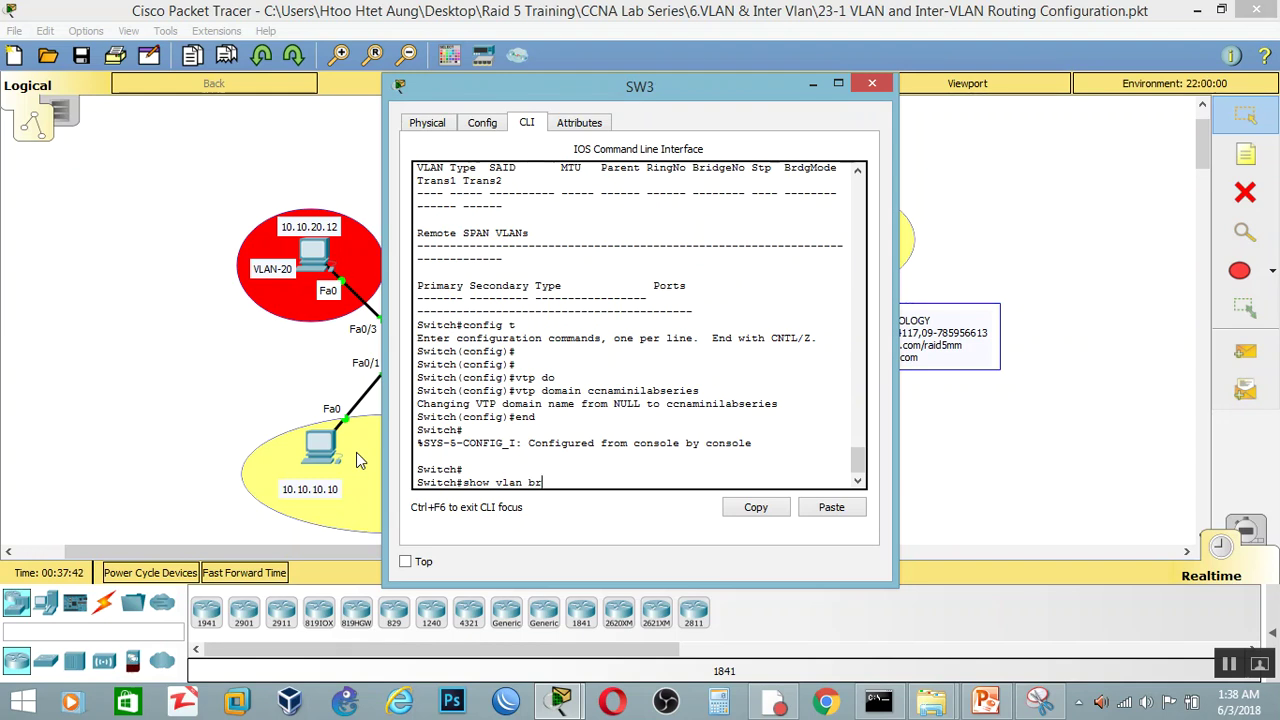
pyautogui.press('Return')
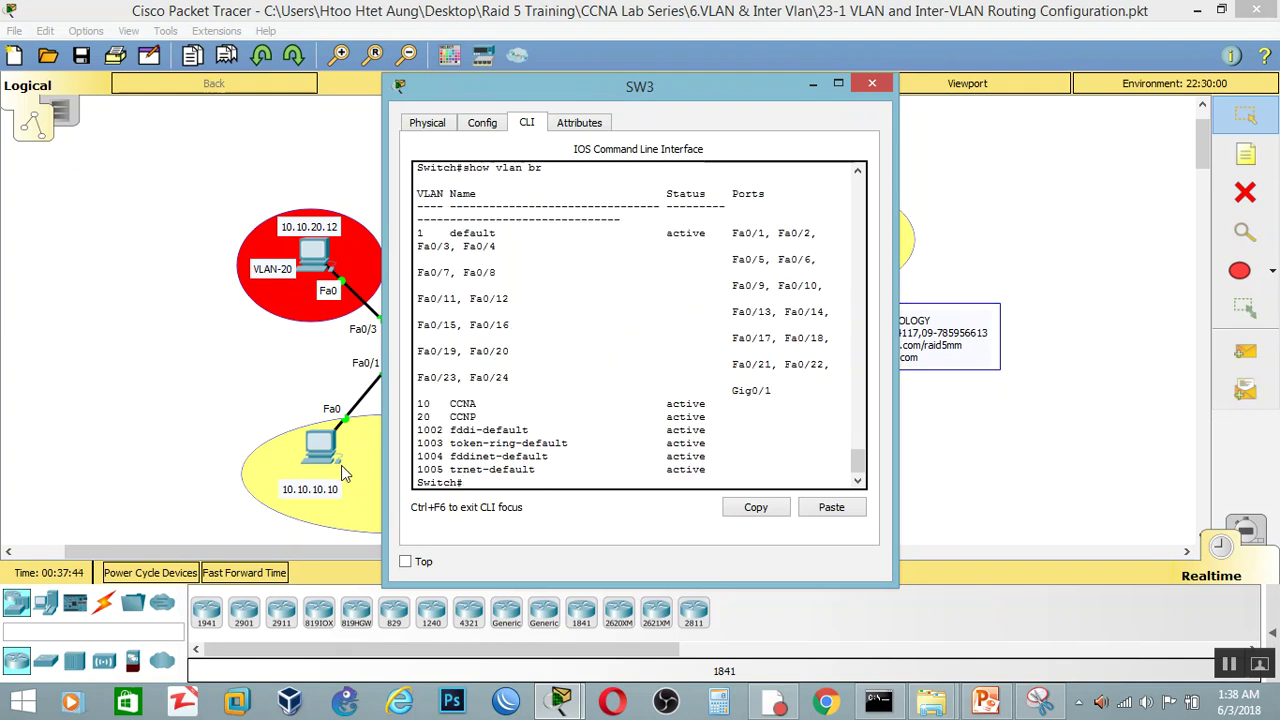
pyautogui.moveTo(476, 416); pyautogui.dragTo(443, 403)
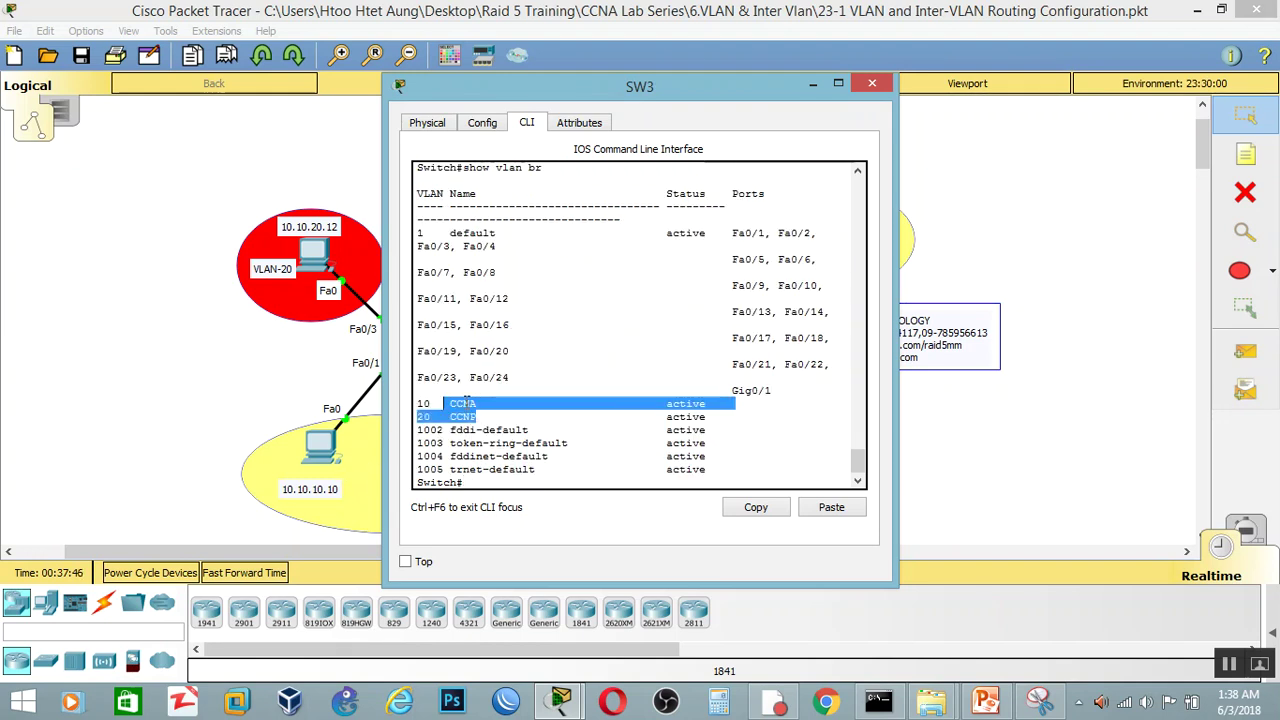
pyautogui.moveTo(713, 92); pyautogui.dragTo(1137, 37)
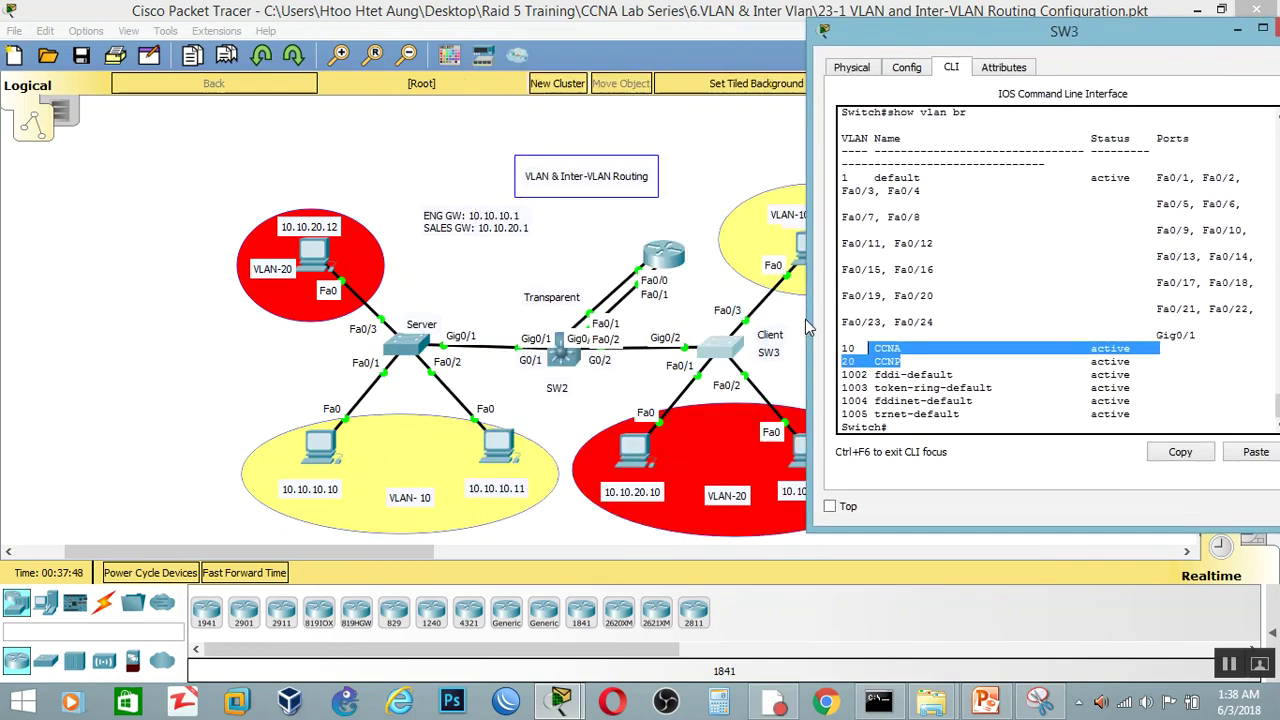
# Open SW1's command line and quit the paged VLAN listing to get back to the privileged prompt.
pyautogui.click(427, 345)
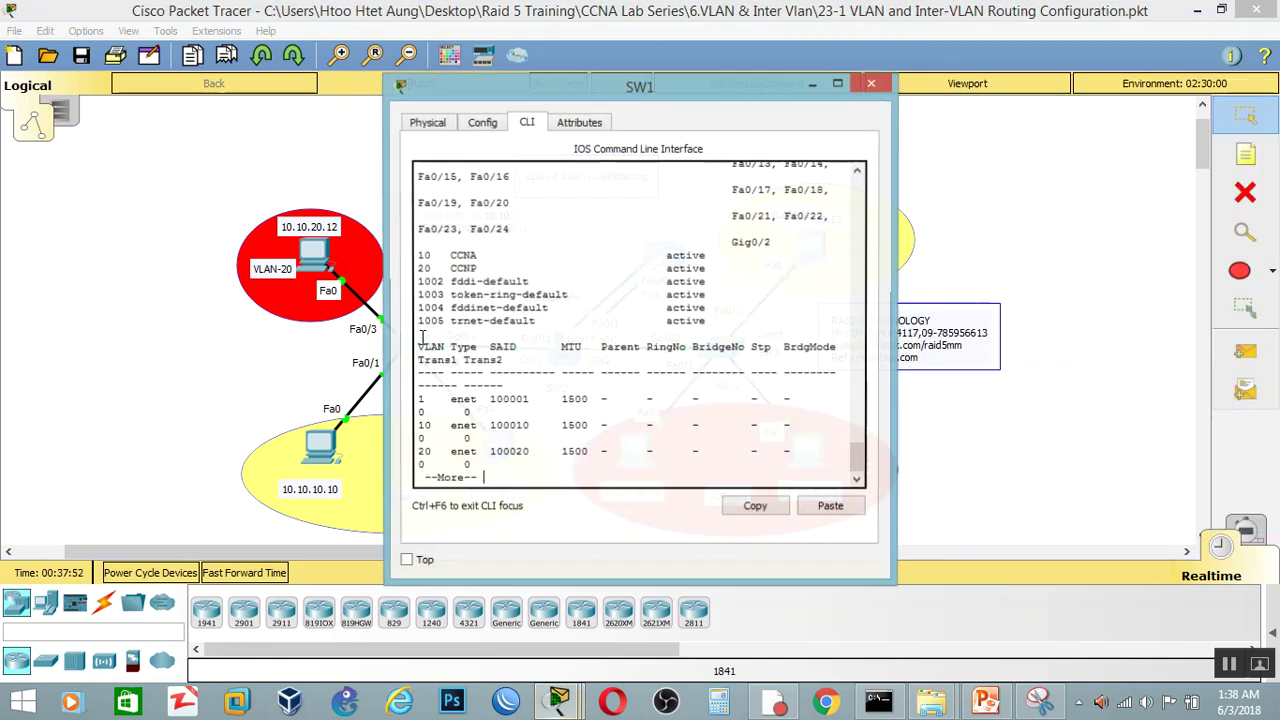
pyautogui.press('Return')
pyautogui.write('q')
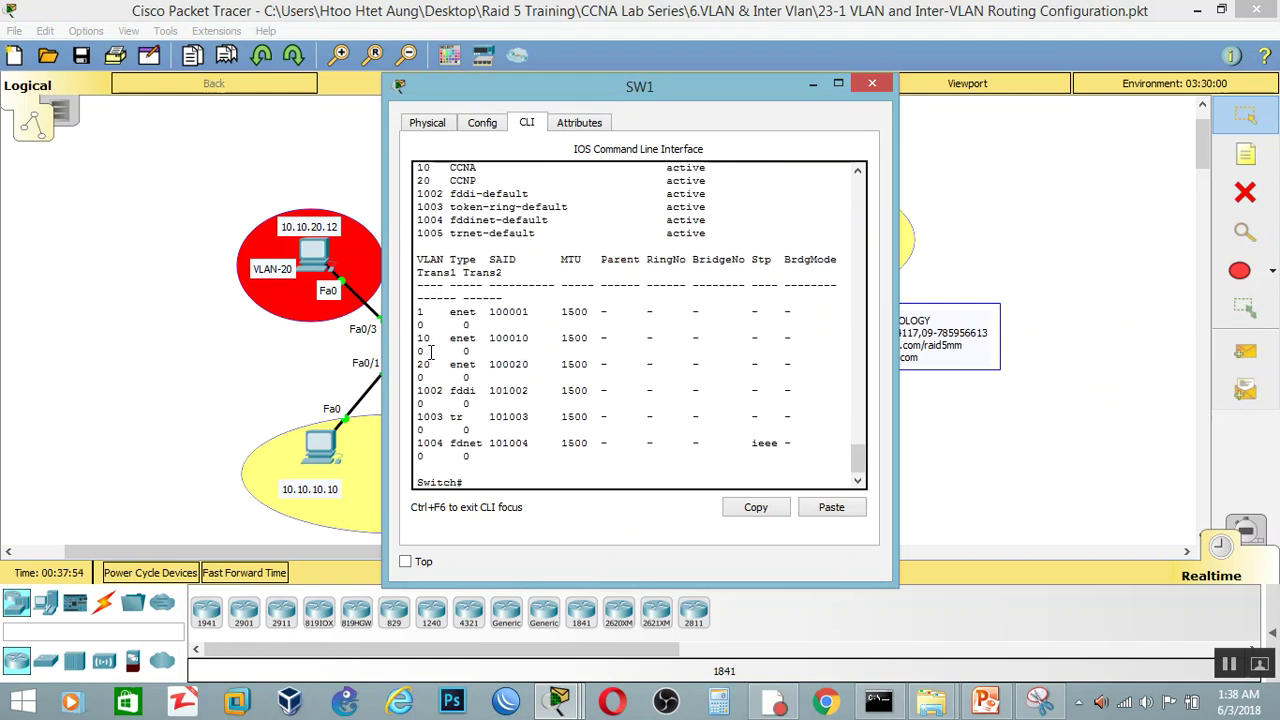
pyautogui.write('end')
pyautogui.press('Return')
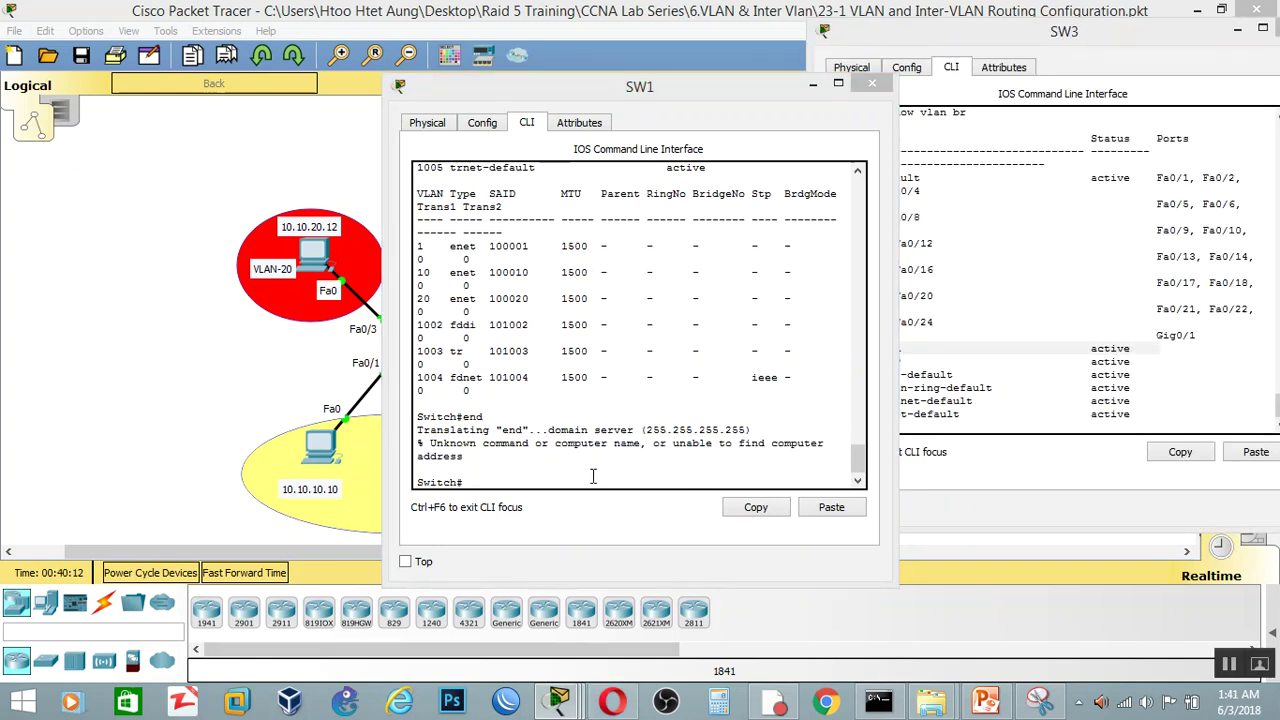
pyautogui.click(593, 477)
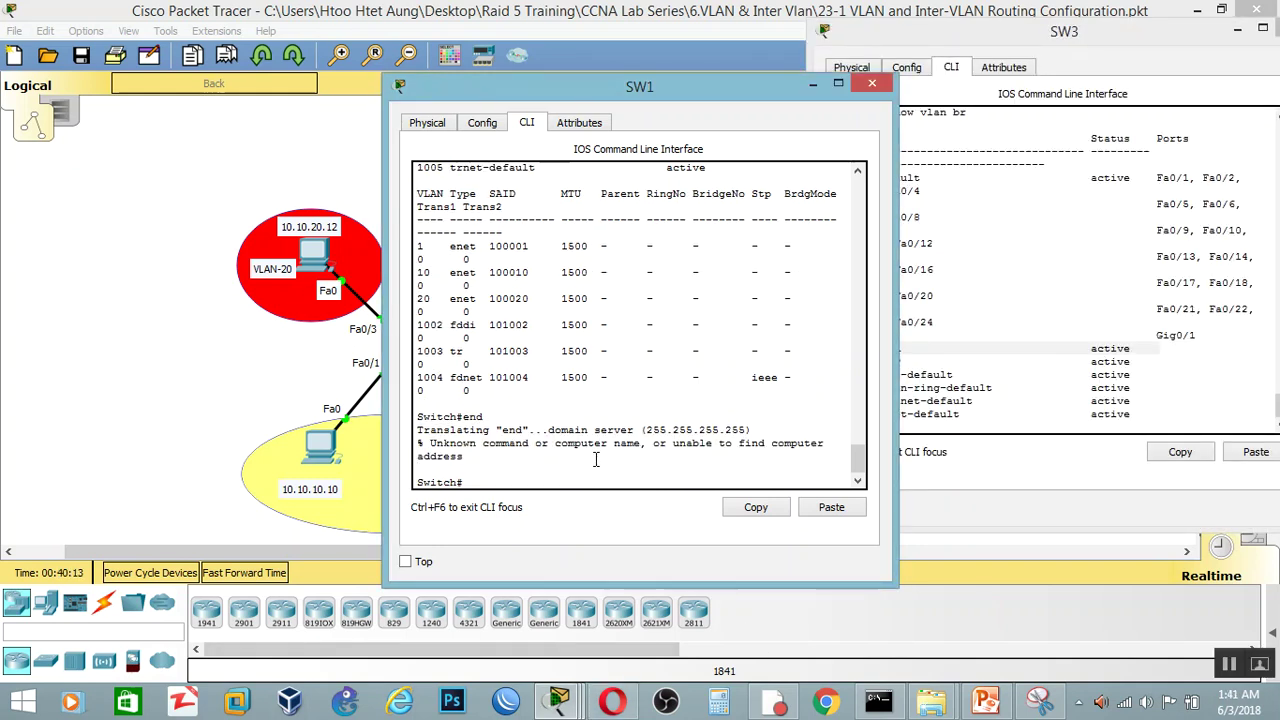
pyautogui.press('Return')
pyautogui.press('Return')
pyautogui.press('Return')
# Create VLAN 30 on SW1 and name it CCIE.
pyautogui.write('conf')
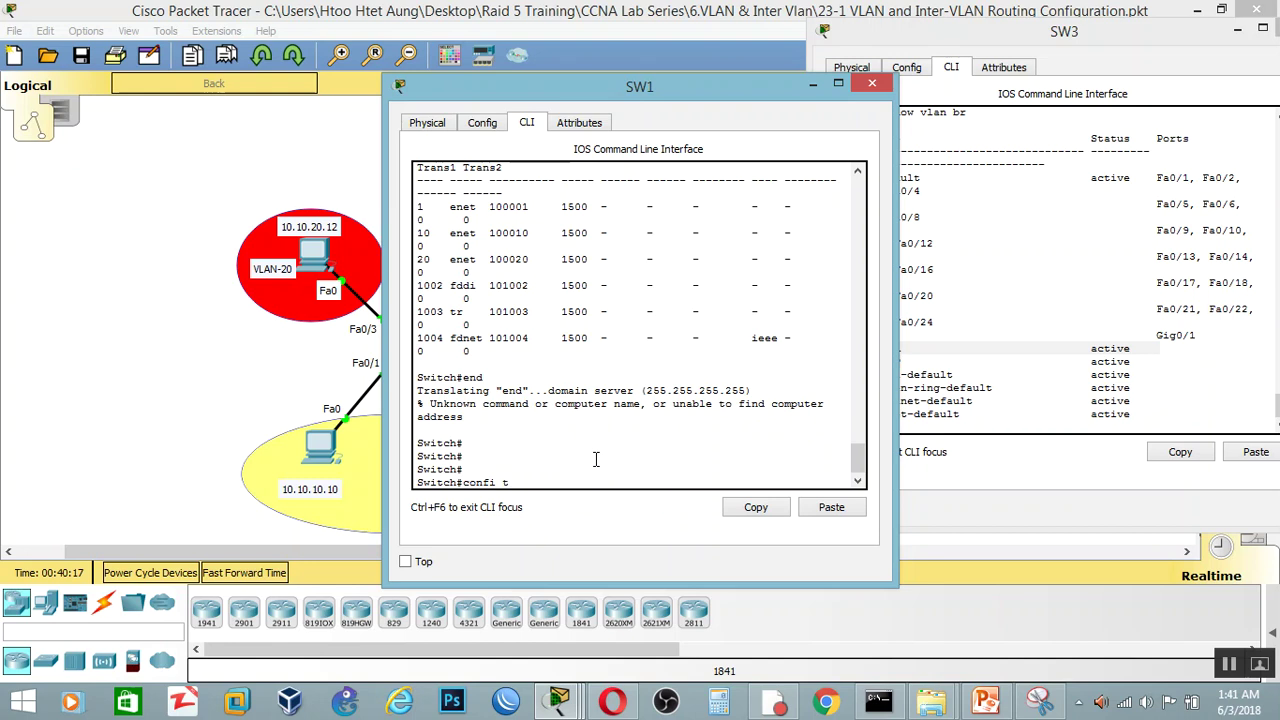
pyautogui.write('i t')
pyautogui.press('Return')
pyautogui.press('Return')
pyautogui.write('vlan 30')
pyautogui.press('Return')
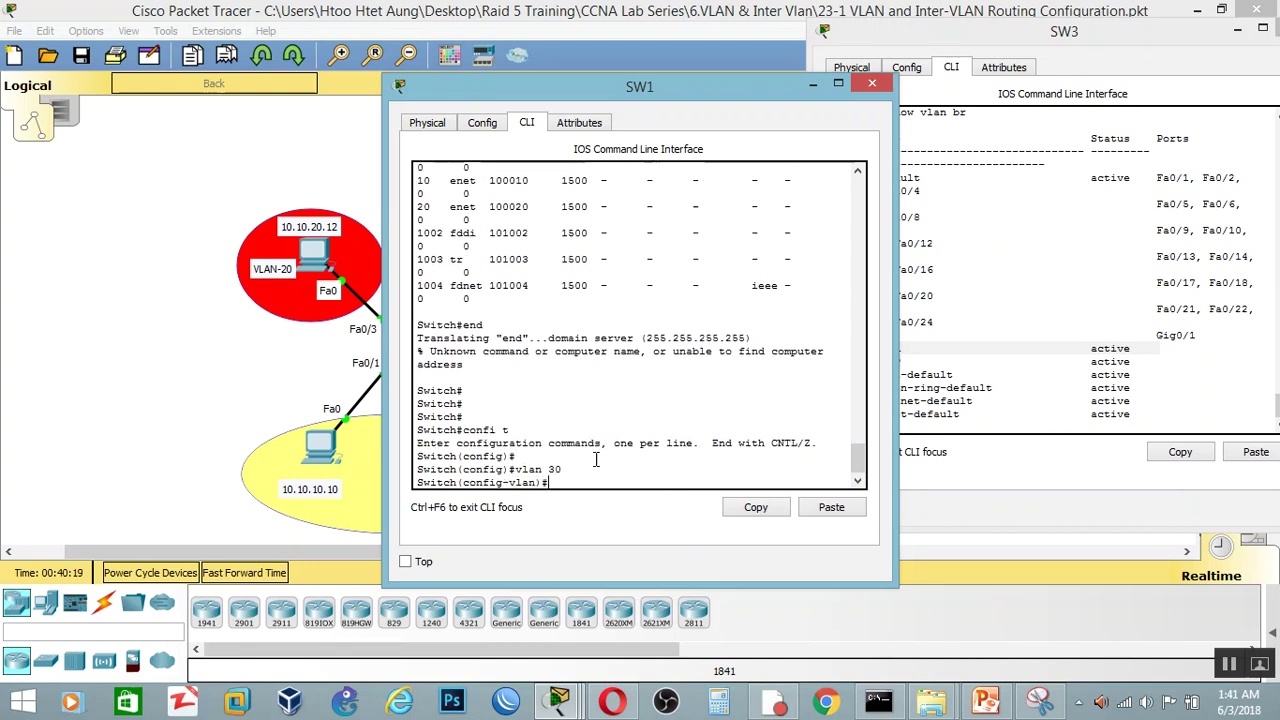
pyautogui.write('nam')
pyautogui.press('Tab')
pyautogui.write('CCIE')
pyautogui.press('Return')
pyautogui.press('Return')
pyautogui.press('Return')
pyautogui.press('Return')
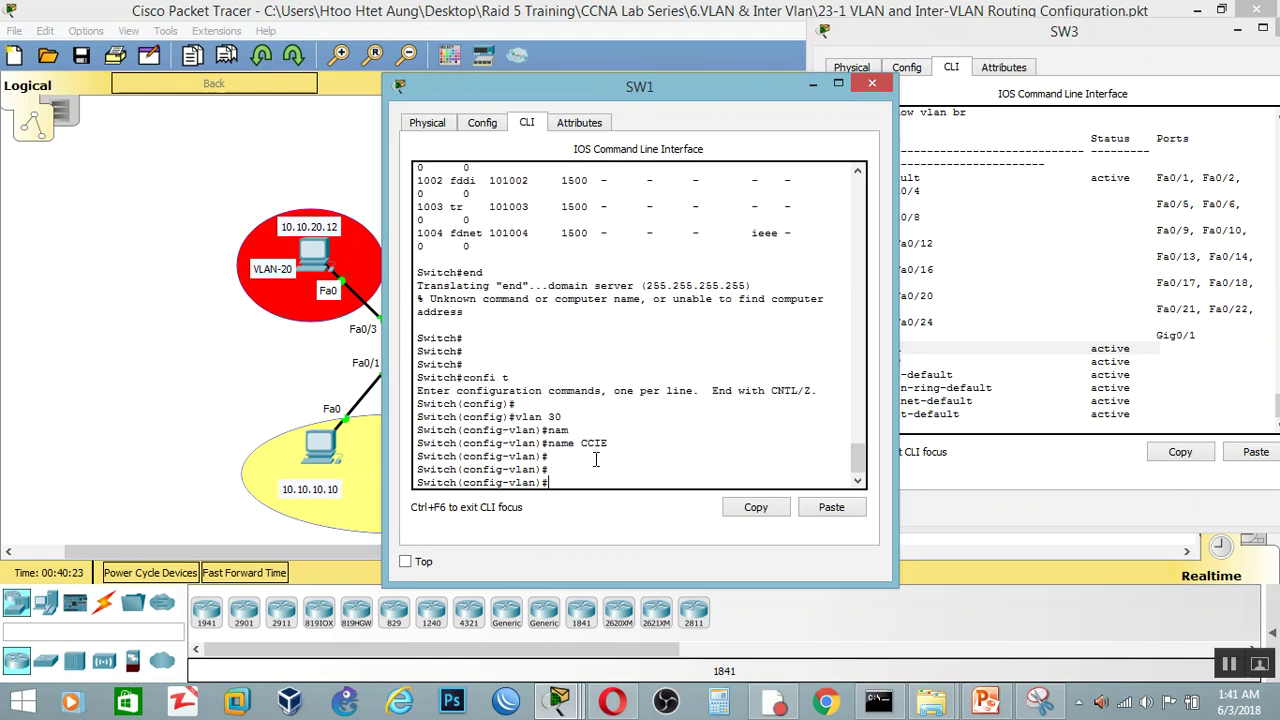
# Return SW1 to privileged mode and display its full VLAN table to check the VLAN 30 entry.
pyautogui.write('snd')
pyautogui.press('Return')
pyautogui.write('shwo')
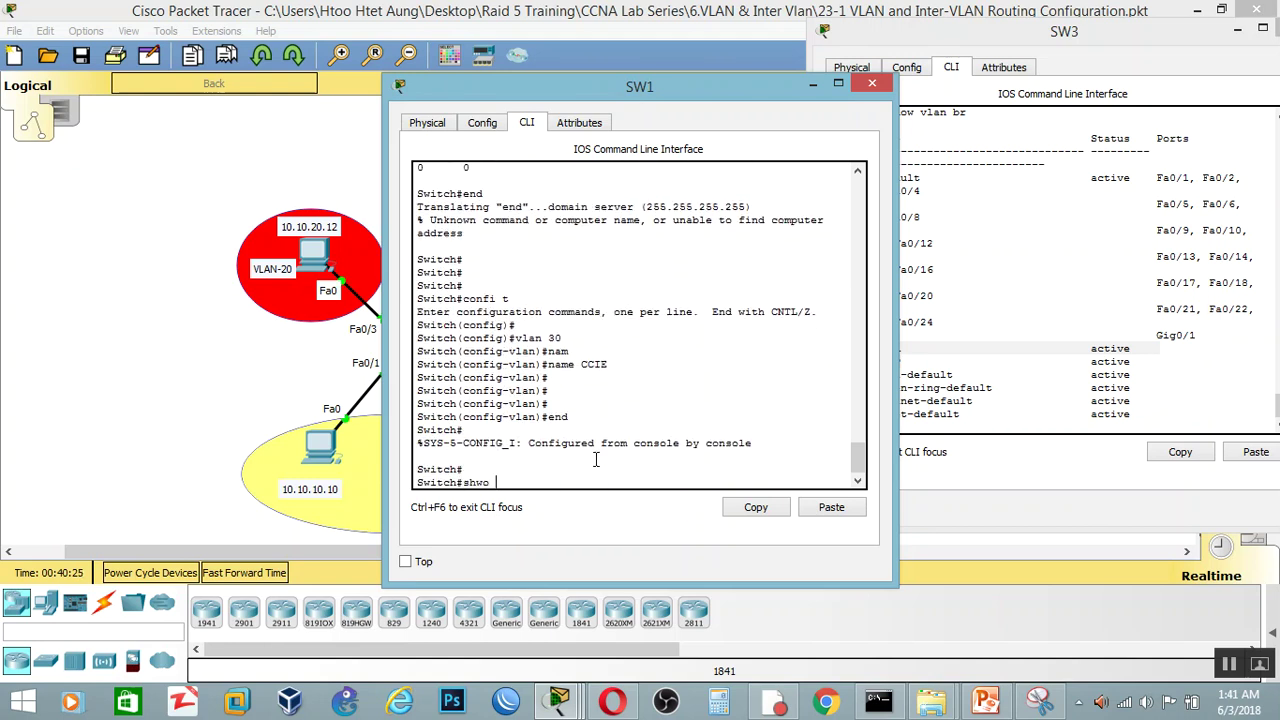
pyautogui.press('BackSpace')
pyautogui.press('BackSpace')
pyautogui.press('BackSpace')
pyautogui.write('ow vlan')
pyautogui.press('Return')
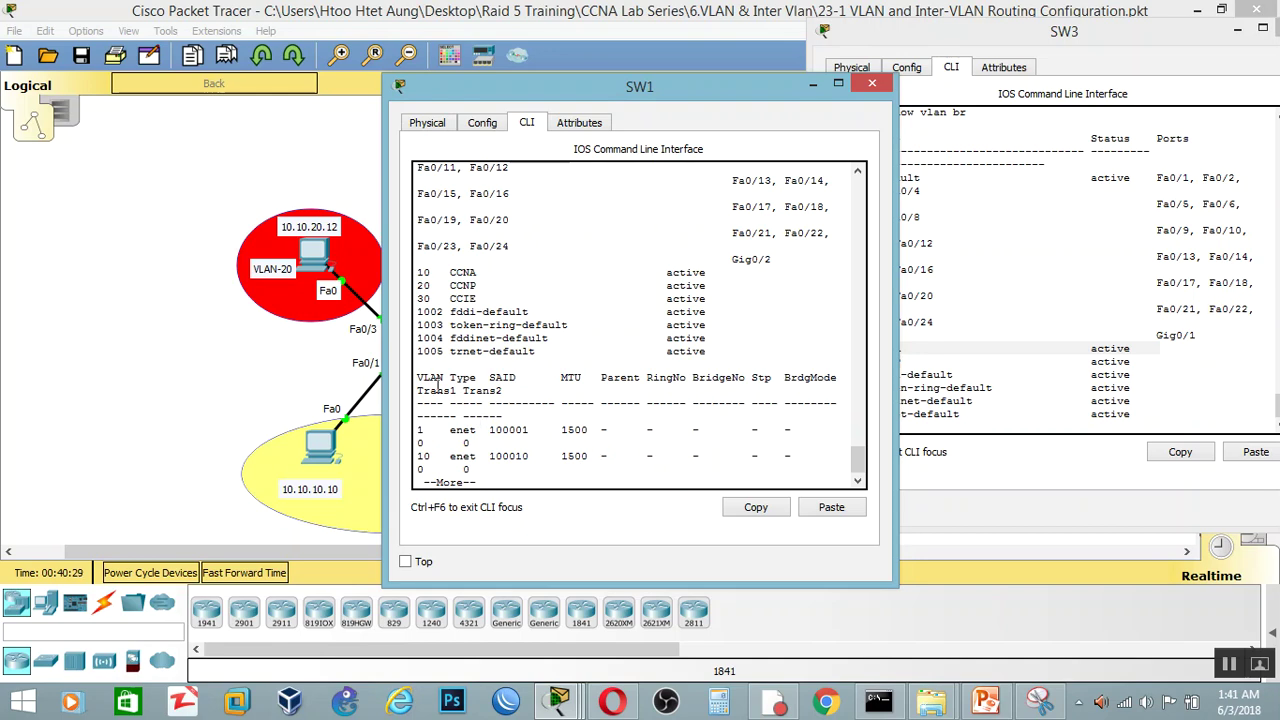
pyautogui.moveTo(447, 298); pyautogui.dragTo(487, 298)
pyautogui.click(348, 344)
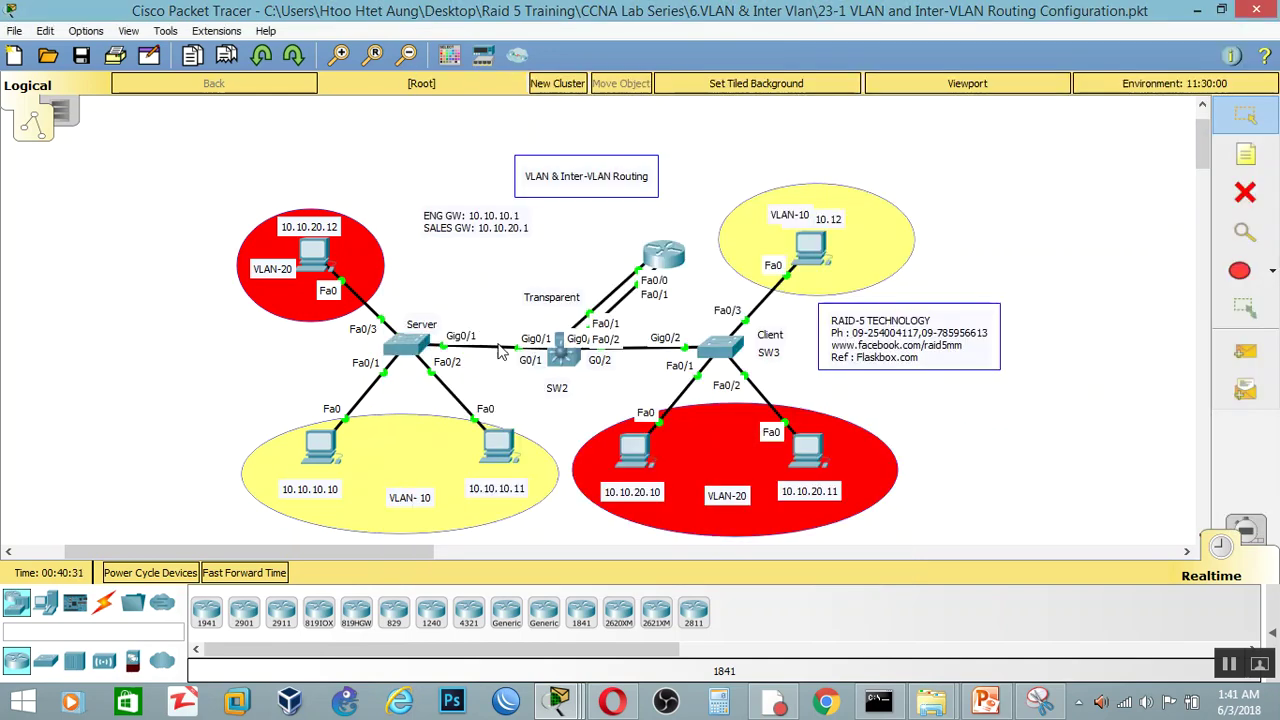
# Open SW2, display its full VLAN table to check whether VLAN 30 is present, and close its window.
pyautogui.click(557, 366)
pyautogui.write('show vlan')
pyautogui.press('Return')
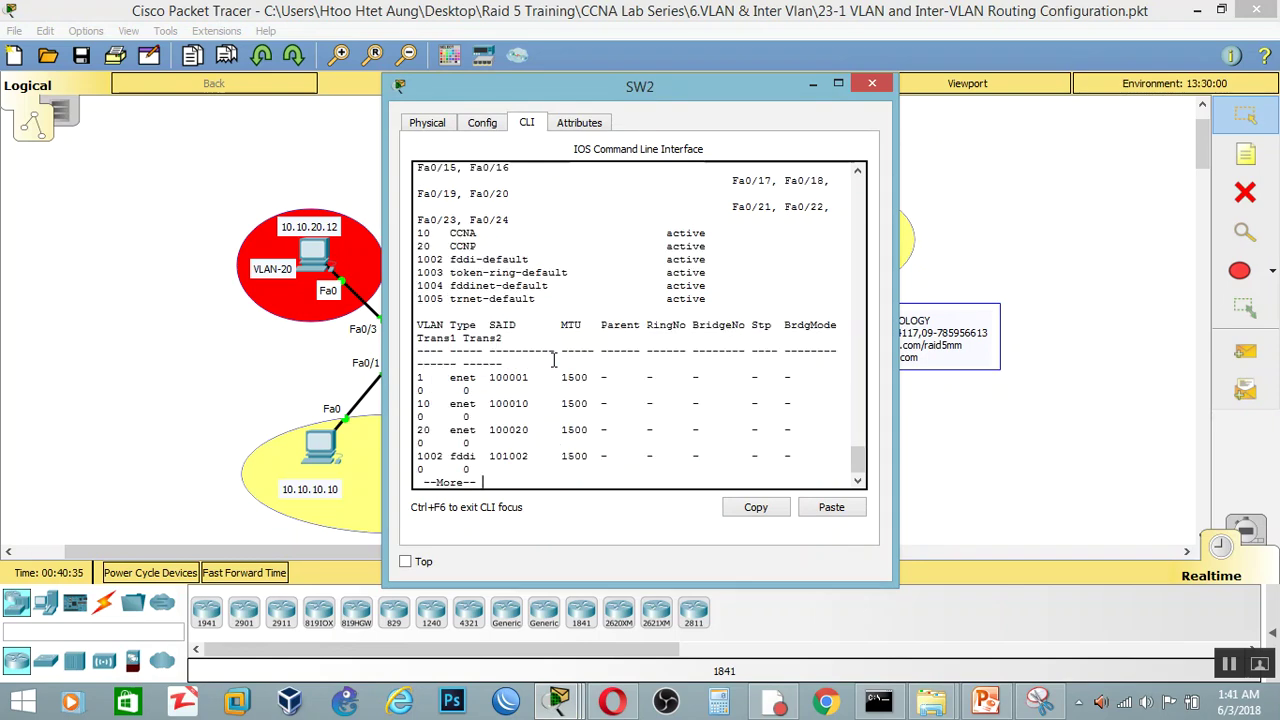
pyautogui.press('space')
pyautogui.scroll(7, 557, 374)
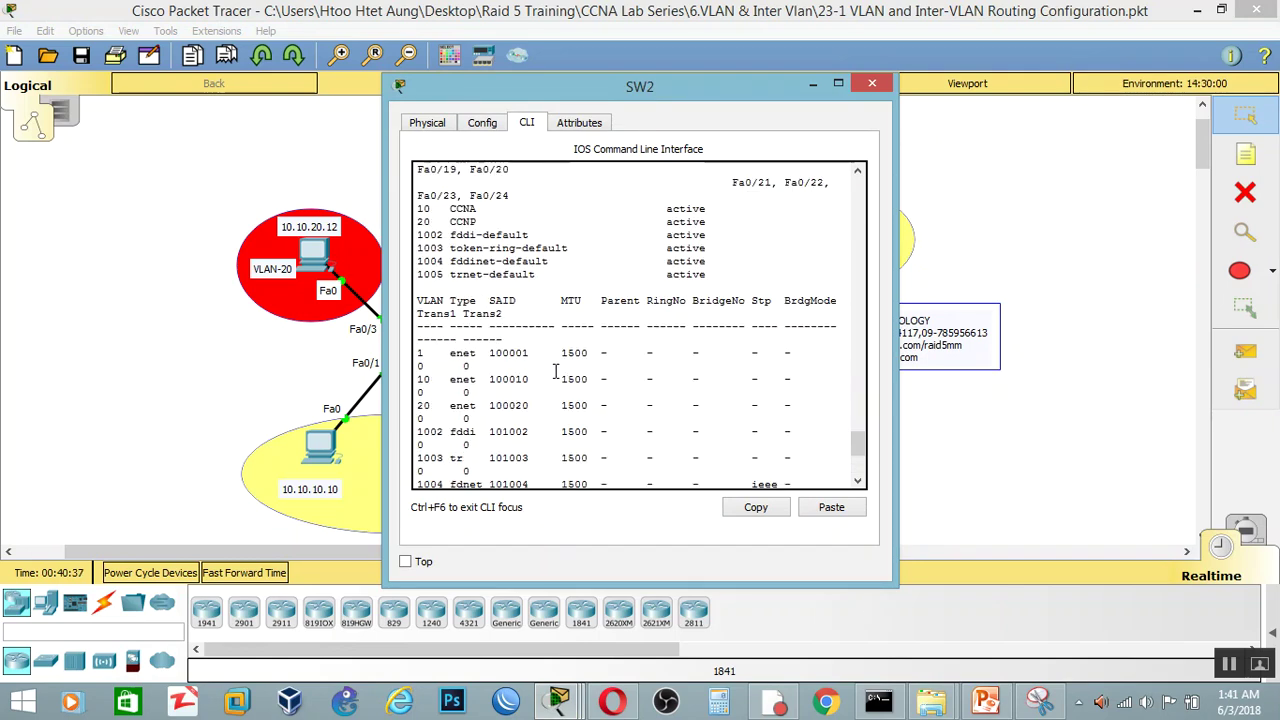
pyautogui.click(860, 84)
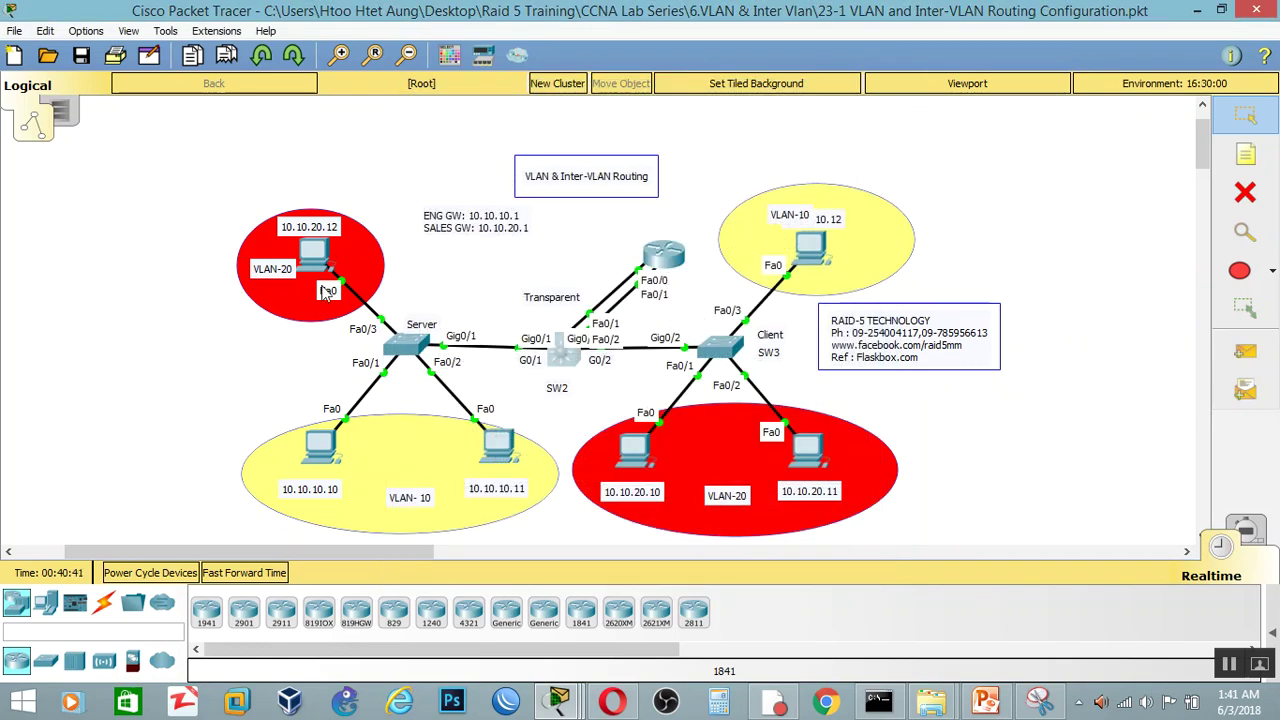
# Bring up SW3, display its full VLAN table to check for VLAN 30 CCIE, and close its window.
pyautogui.click(724, 348)
pyautogui.press('Return')
pyautogui.press('Return')
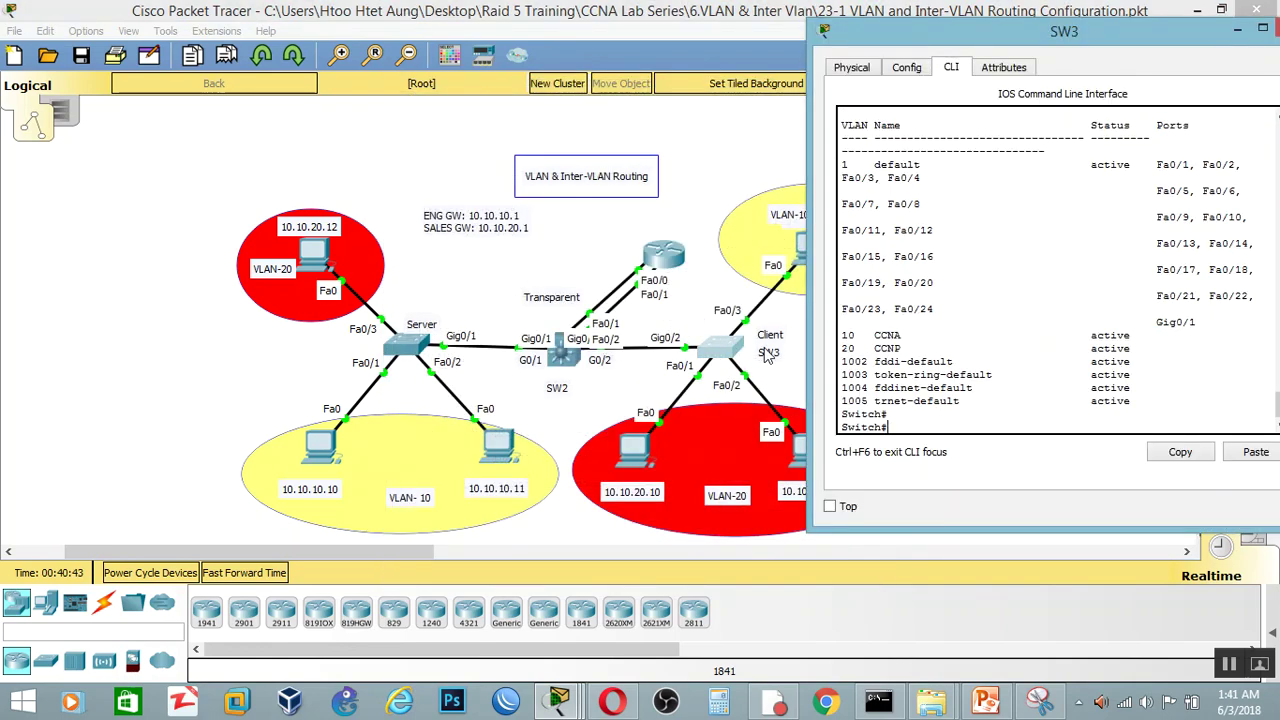
pyautogui.write('sh vlan')
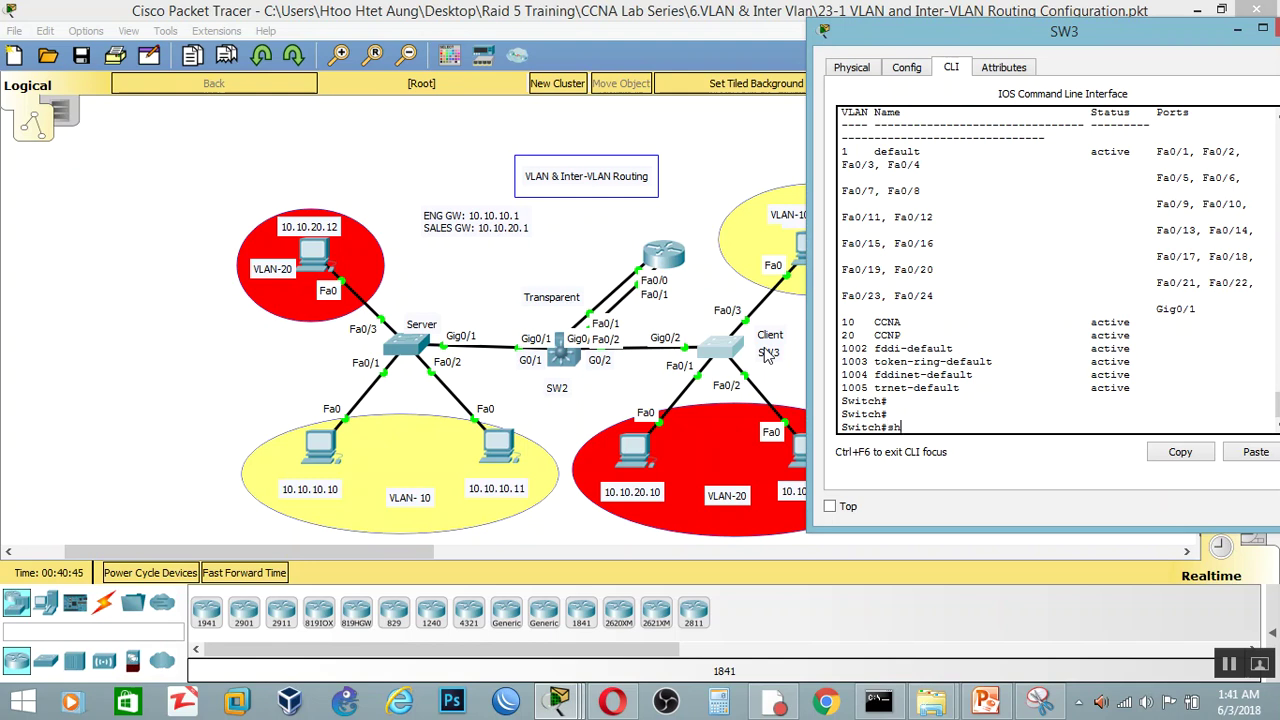
pyautogui.press('Return')
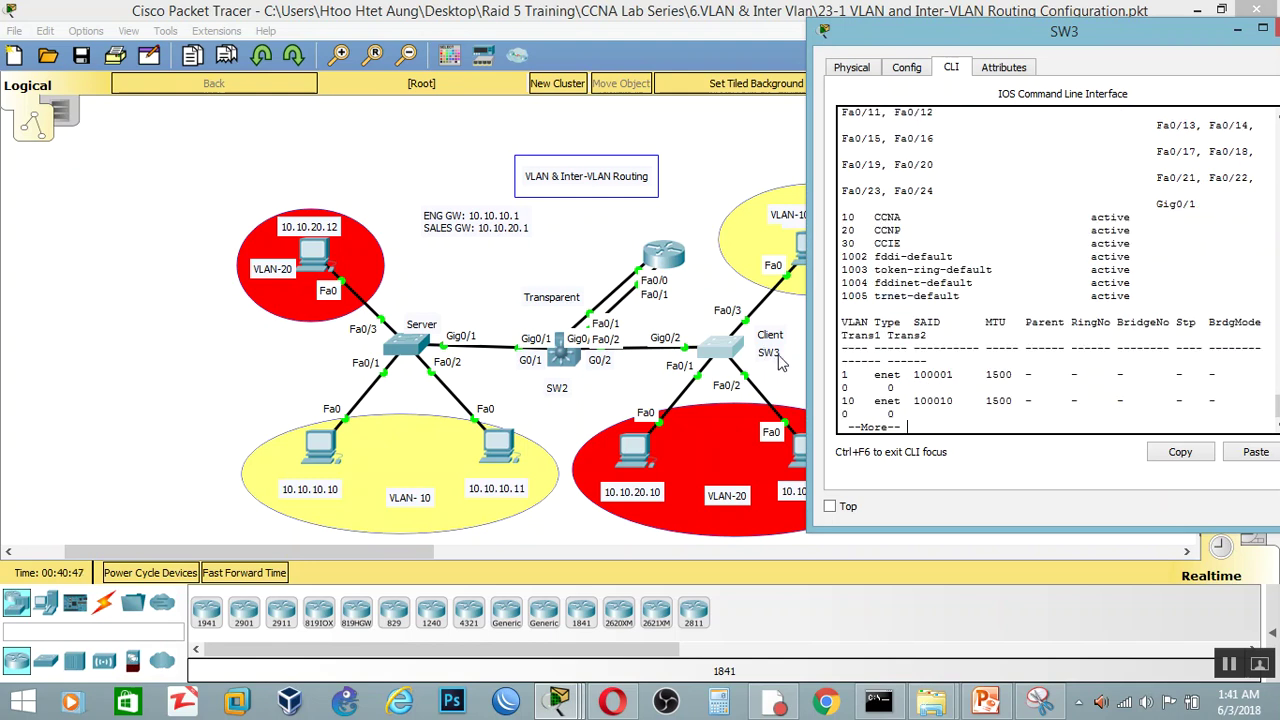
pyautogui.moveTo(875, 243); pyautogui.dragTo(906, 245)
pyautogui.click(1263, 29)
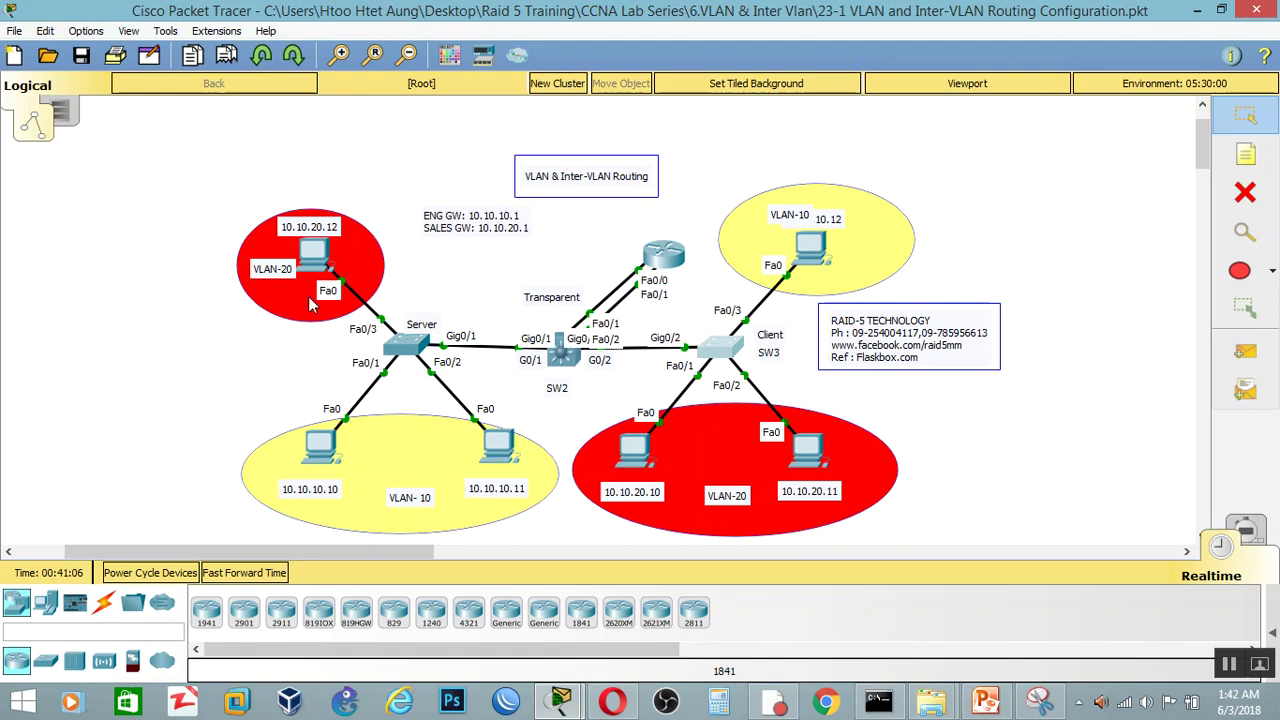
# Open the Command Prompt on PC 10.10.10.11 and display its IP configuration with ipconfig.
pyautogui.click(503, 447)
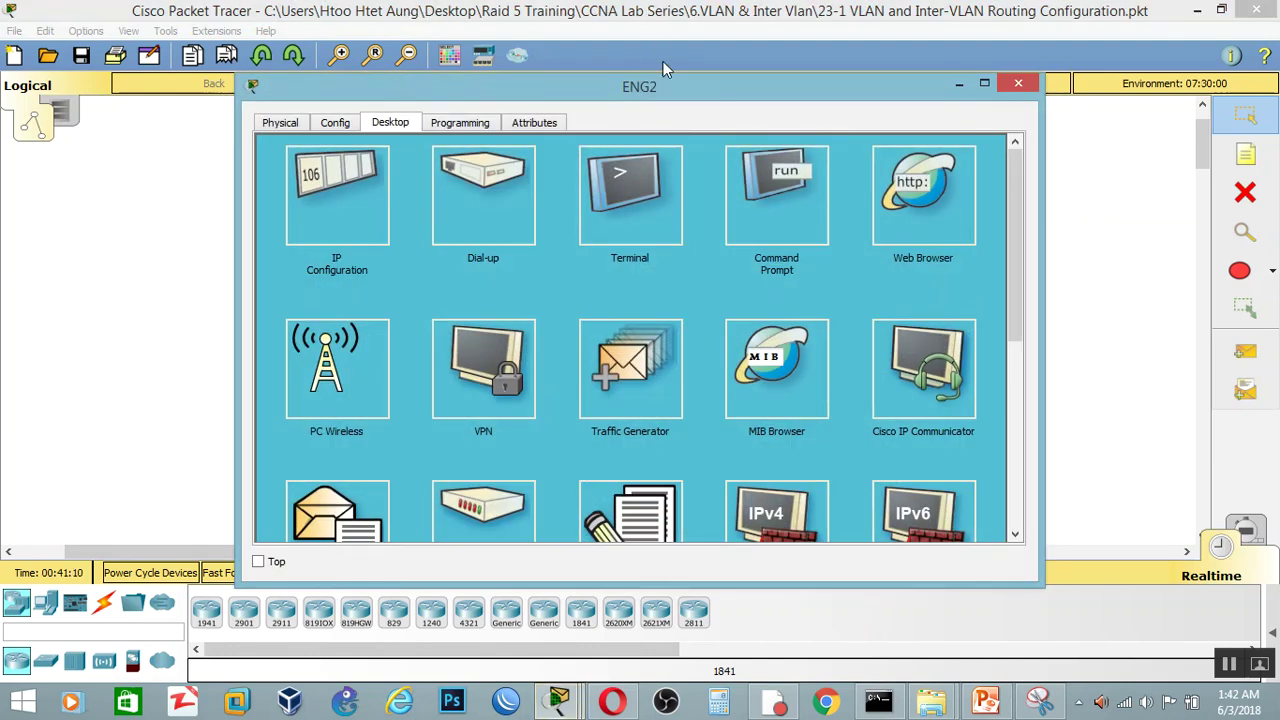
pyautogui.moveTo(794, 91); pyautogui.dragTo(949, 77)
pyautogui.click(931, 180)
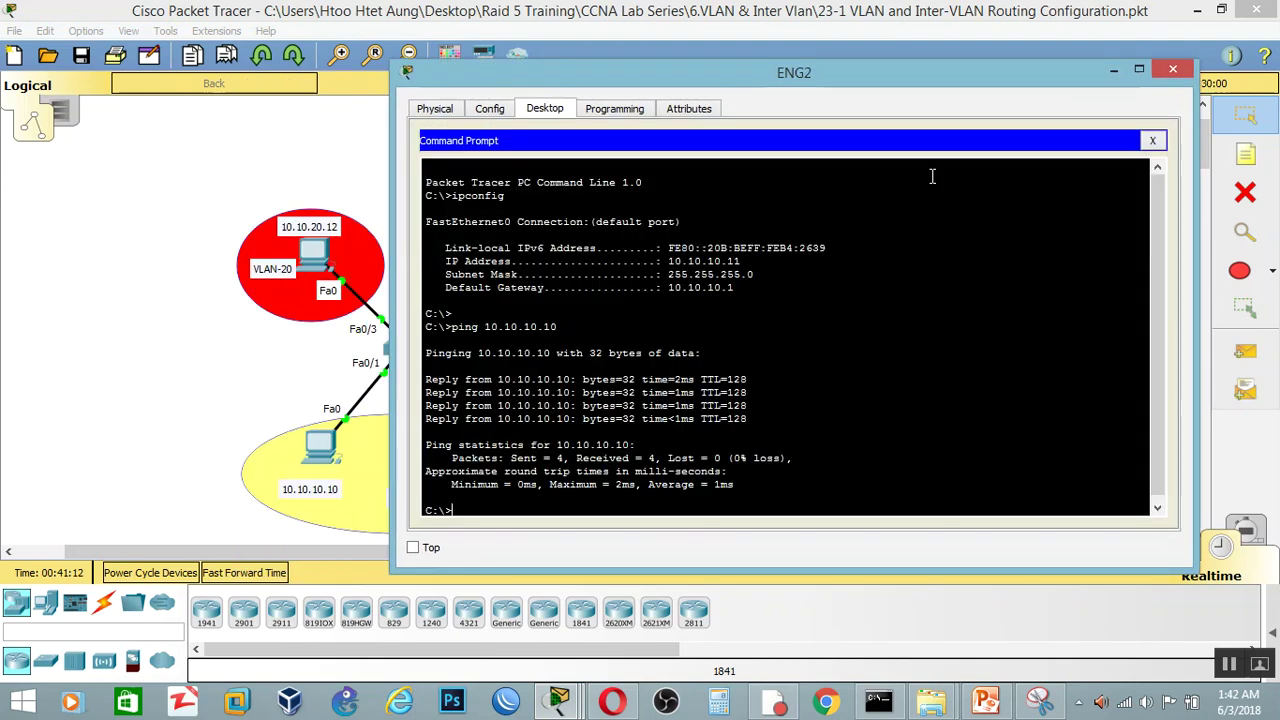
pyautogui.write('ipconfig')
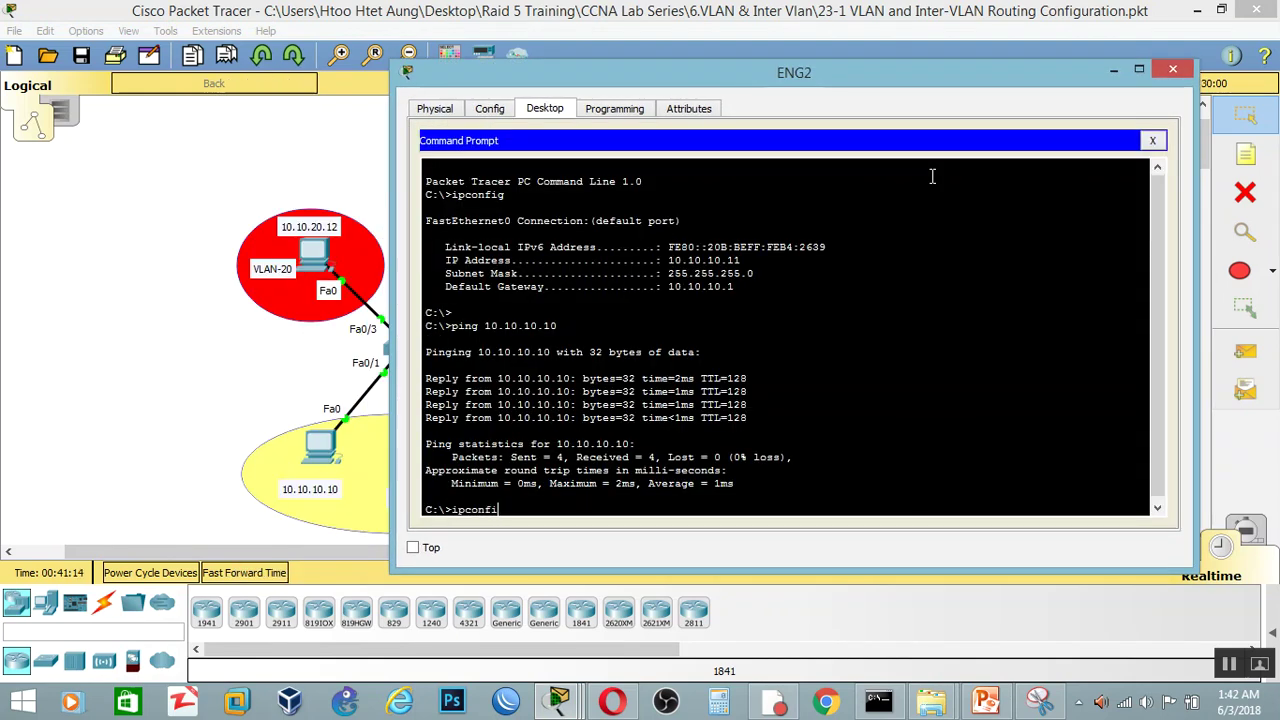
pyautogui.press('Return')
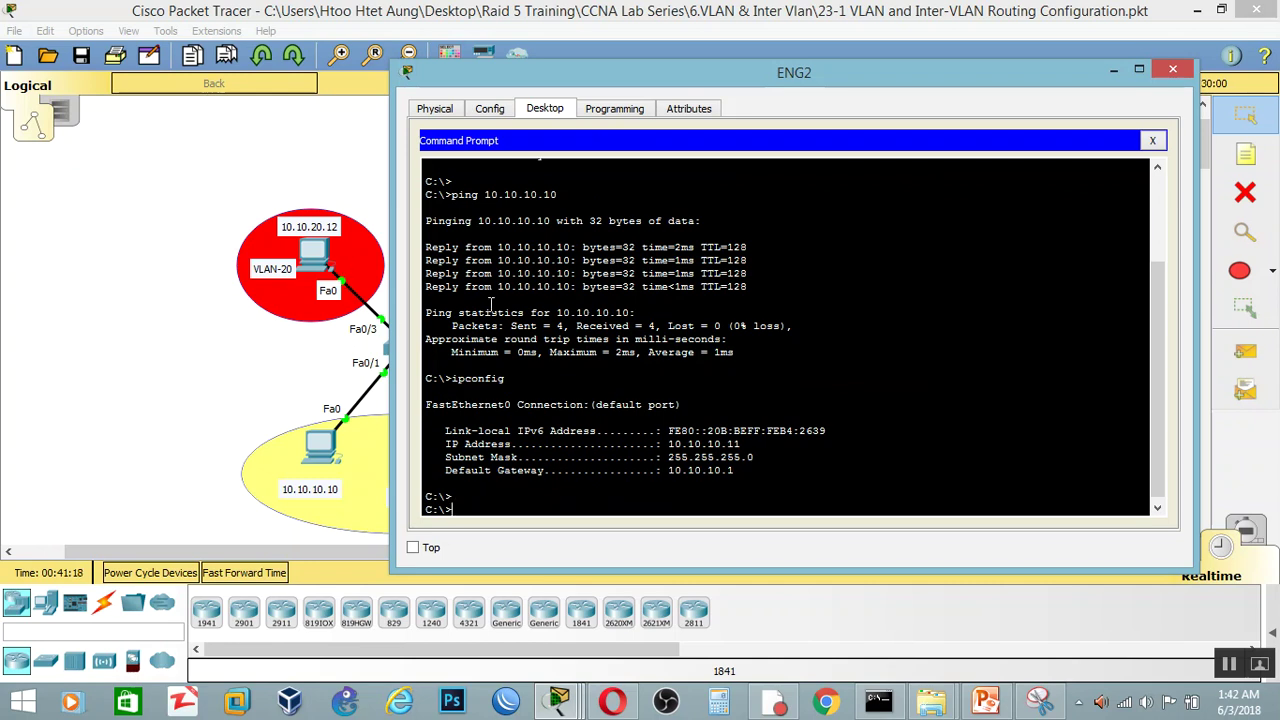
# Ping the VLAN 20 host 10.10.20.12 from ENG2 to test inter-VLAN connectivity.
pyautogui.write('ping 10.10.20.12')
pyautogui.press('Return')
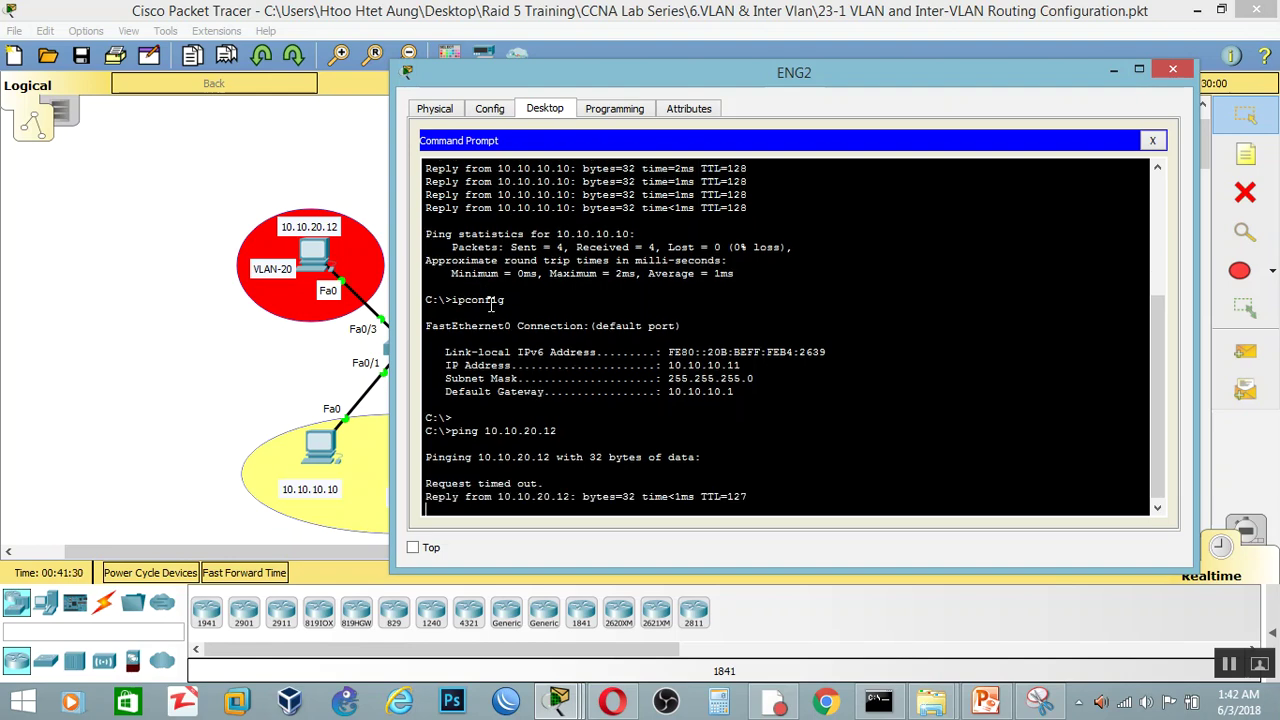
pyautogui.moveTo(938, 79); pyautogui.dragTo(669, 29)
# Ping 10.10.20.11 from ENG2, then close the Command Prompt and the PC's window.
pyautogui.press('Up')
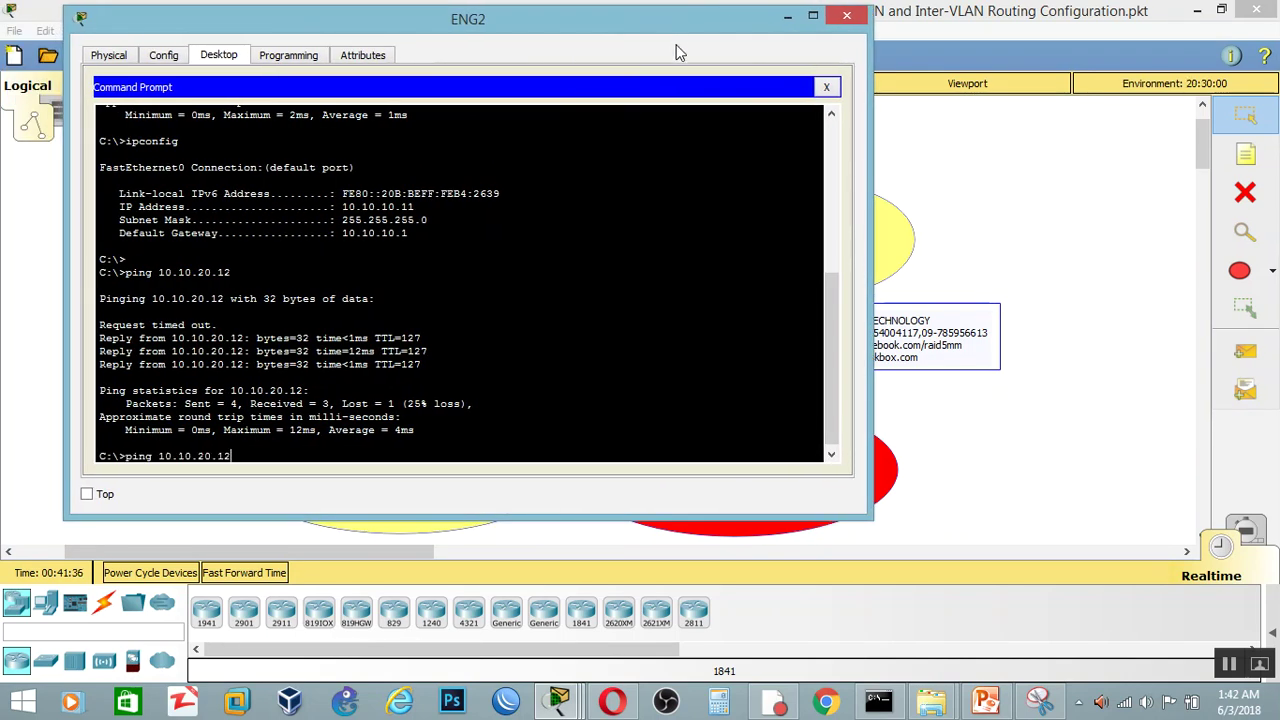
pyautogui.write('1')
pyautogui.press('Return')
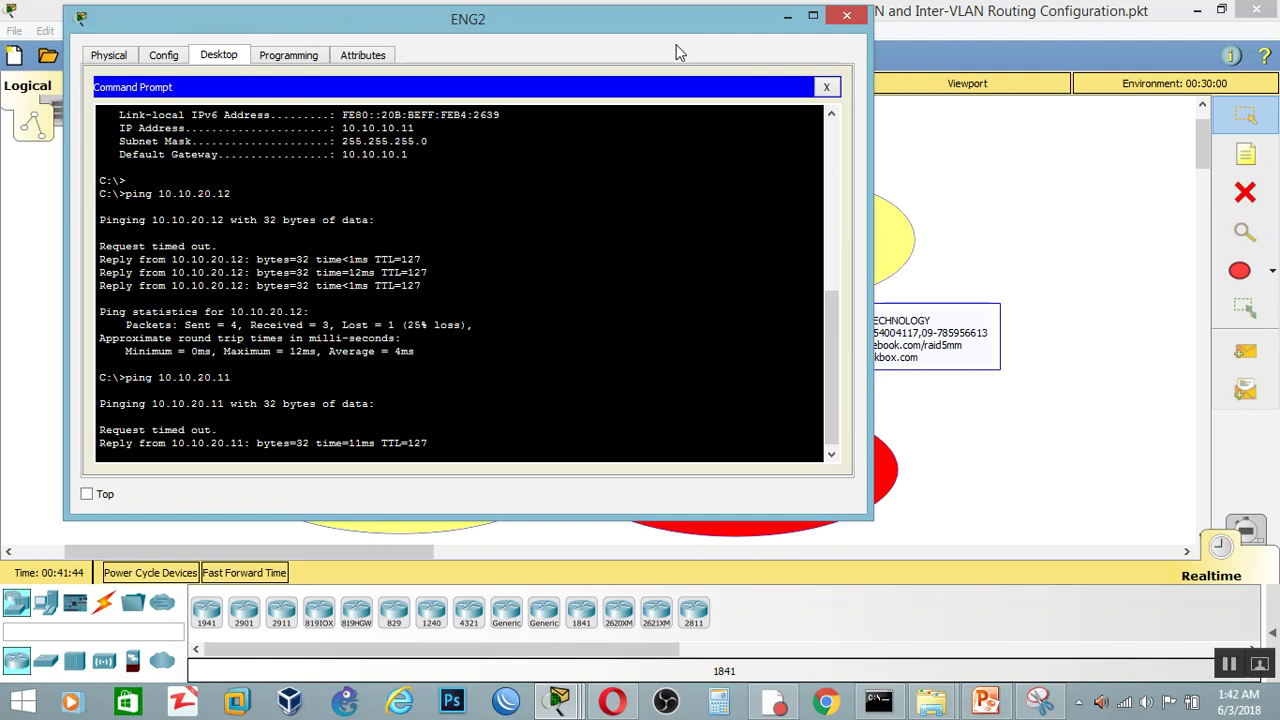
pyautogui.click(827, 88)
pyautogui.click(847, 15)
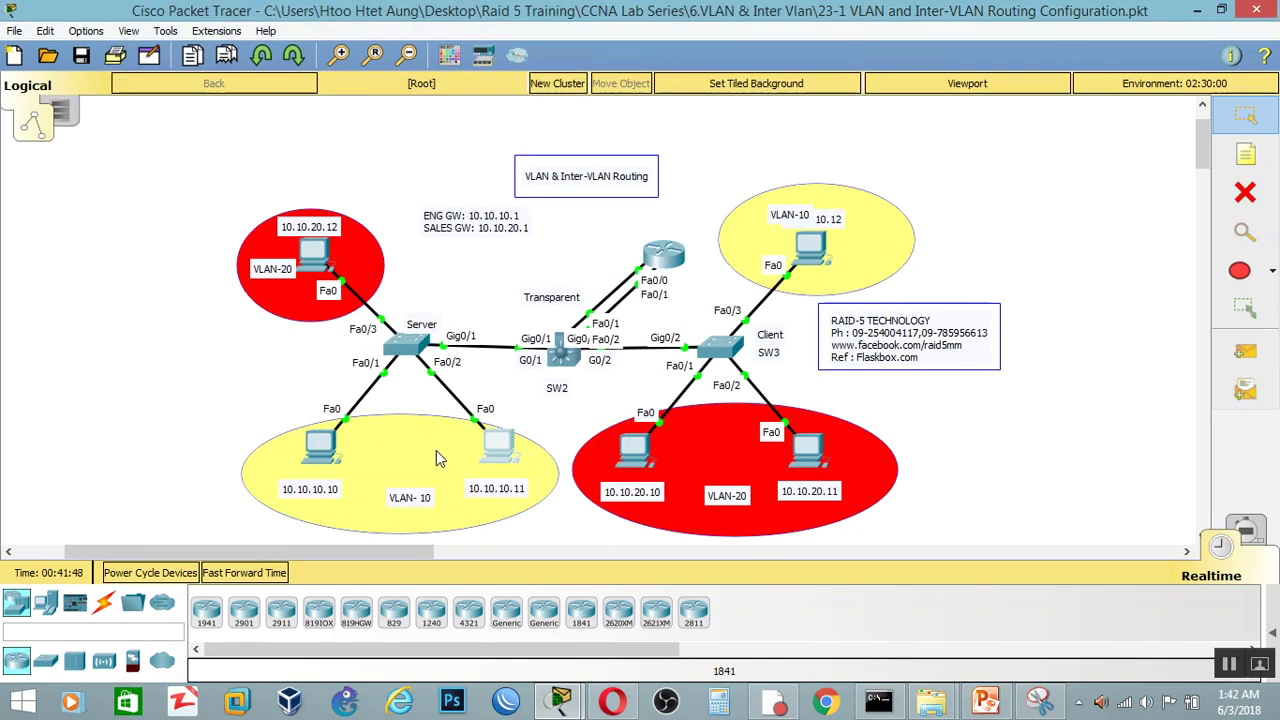
# Switch to PowerPoint to review the VLAN slide, then return to Packet Tracer.
pyautogui.click(985, 702)
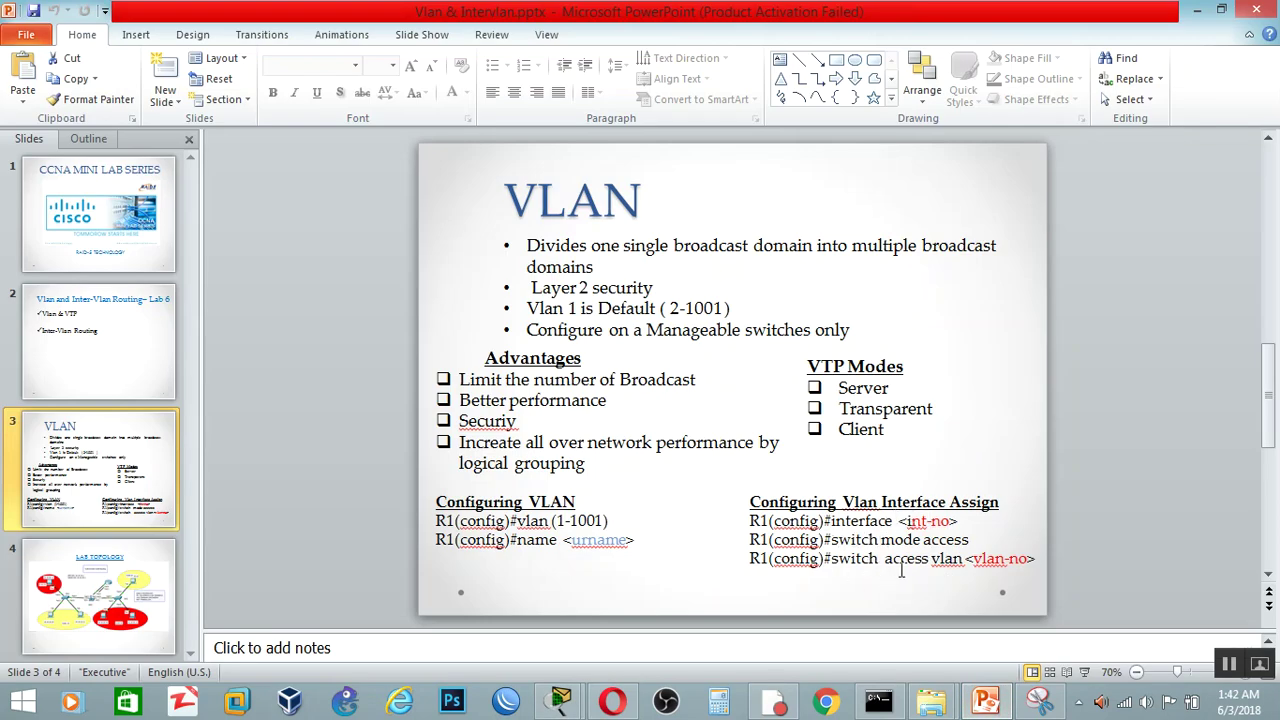
pyautogui.click(990, 703)
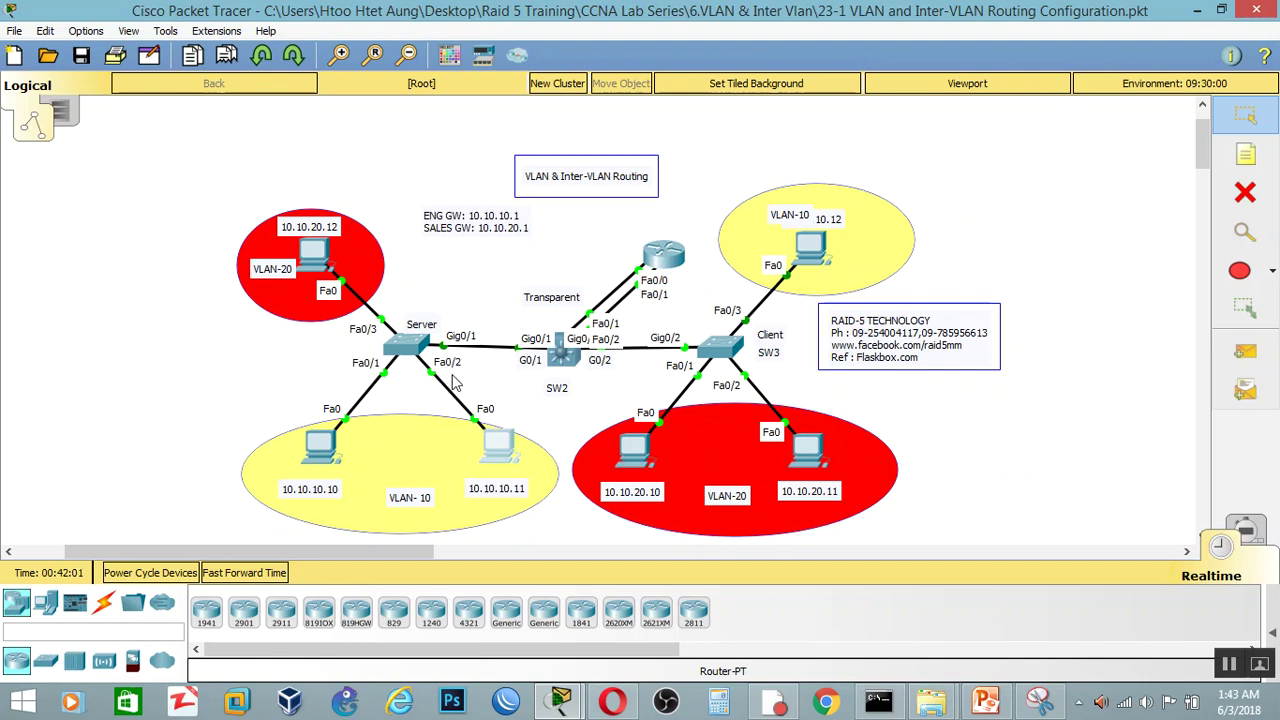
# Open SW1's CLI, leave the VLAN listing and enter global configuration mode with config t.
pyautogui.click(415, 350)
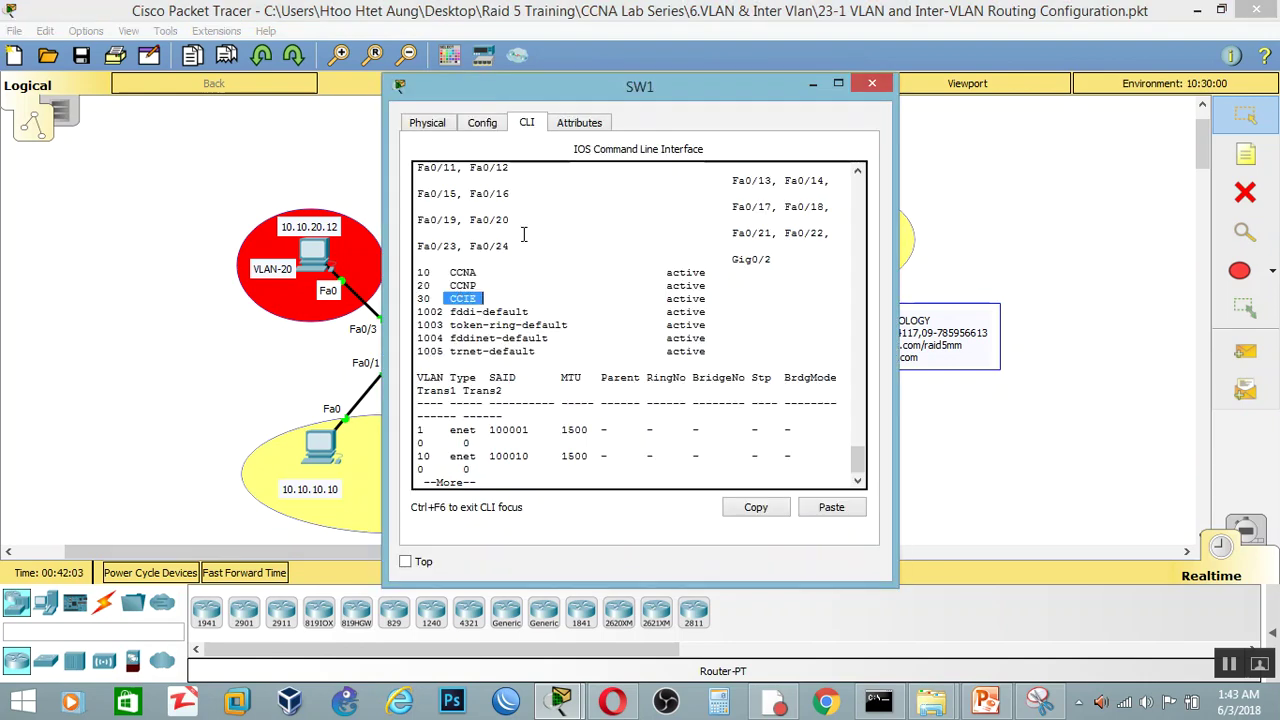
pyautogui.moveTo(600, 54); pyautogui.dragTo(911, 54)
pyautogui.press('Return')
pyautogui.press('Return')
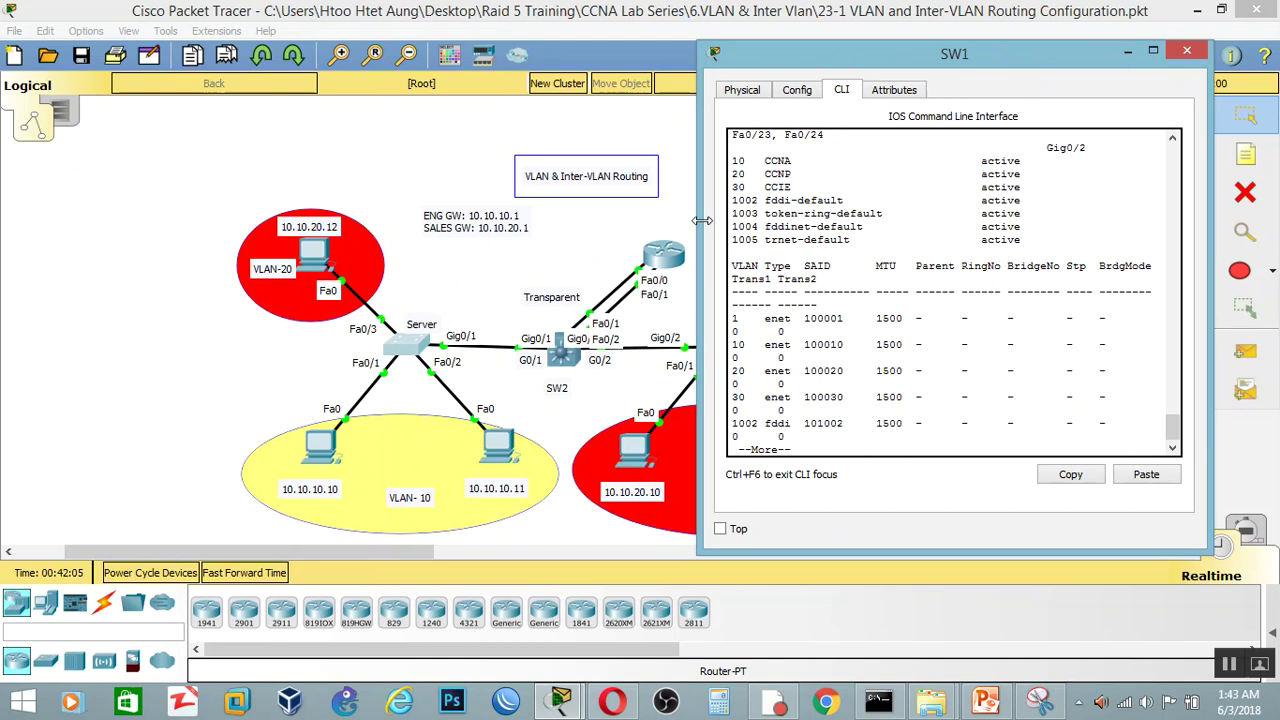
pyautogui.write('en')
pyautogui.press('Return')
pyautogui.write('config')
pyautogui.write(' t')
pyautogui.press('Return')
pyautogui.press('Return')
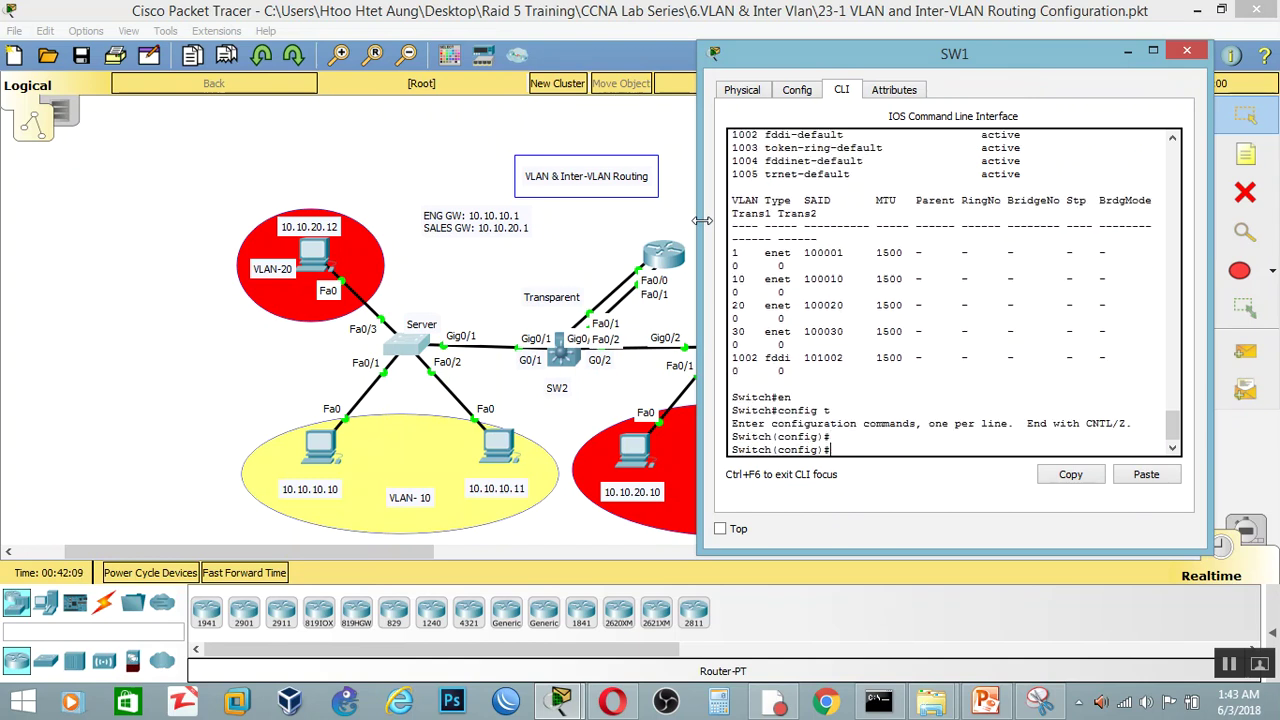
# Select interface range f0/1-2 on SW1 and set both ports to switchport access mode.
pyautogui.press('Return')
pyautogui.write('snt r')
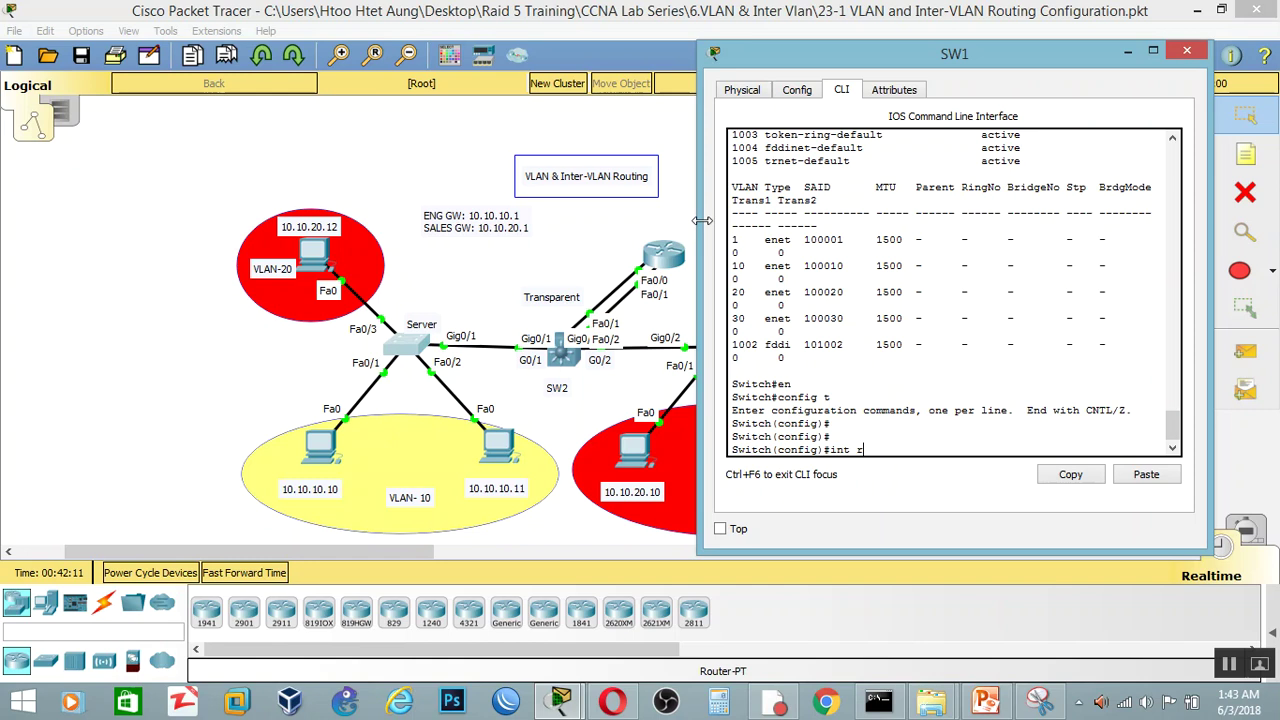
pyautogui.write('ange f0/1-2')
pyautogui.press('Return')
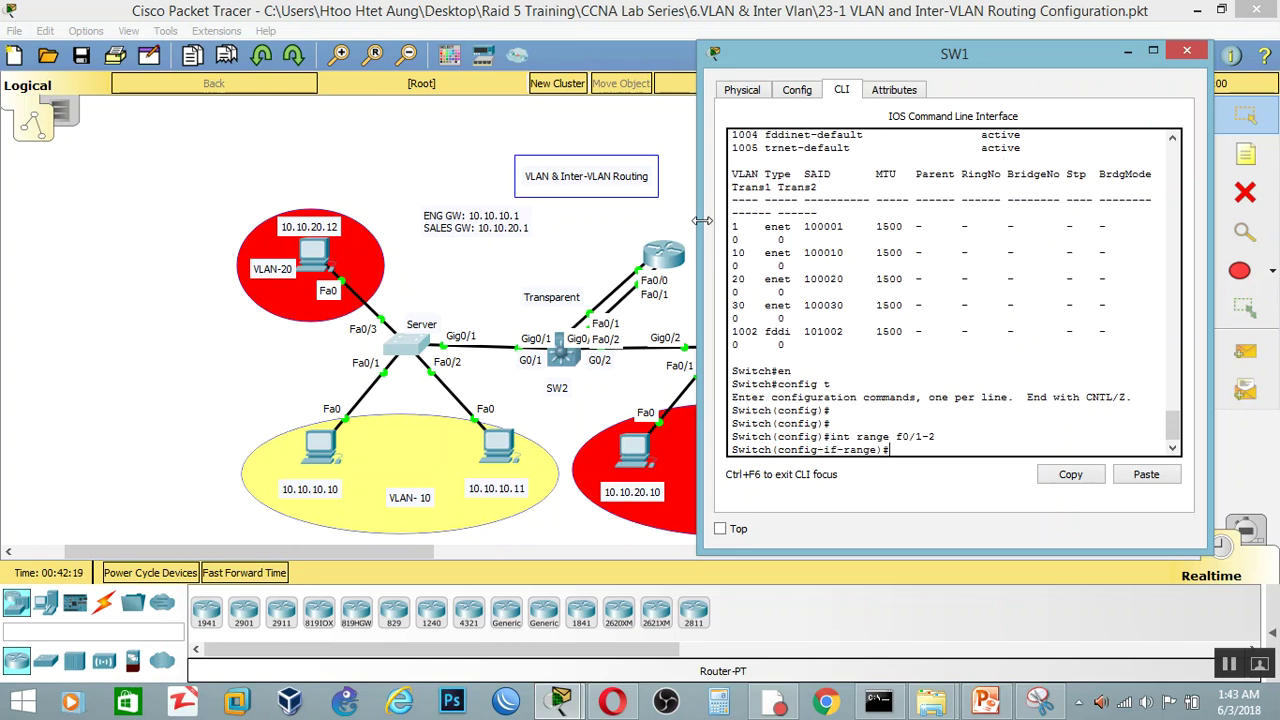
pyautogui.write('swit')
pyautogui.press('Tab')
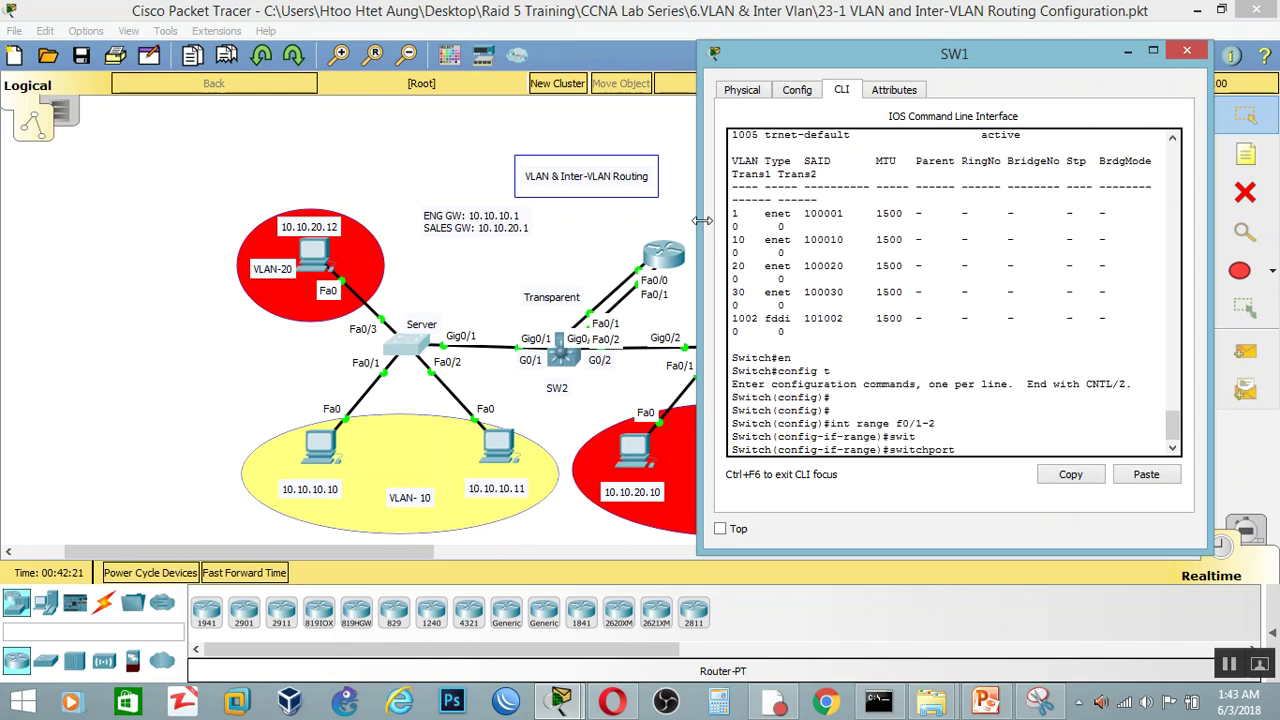
pyautogui.press('BackSpace')
pyautogui.press('BackSpace')
pyautogui.write('mop')
pyautogui.press('Tab')
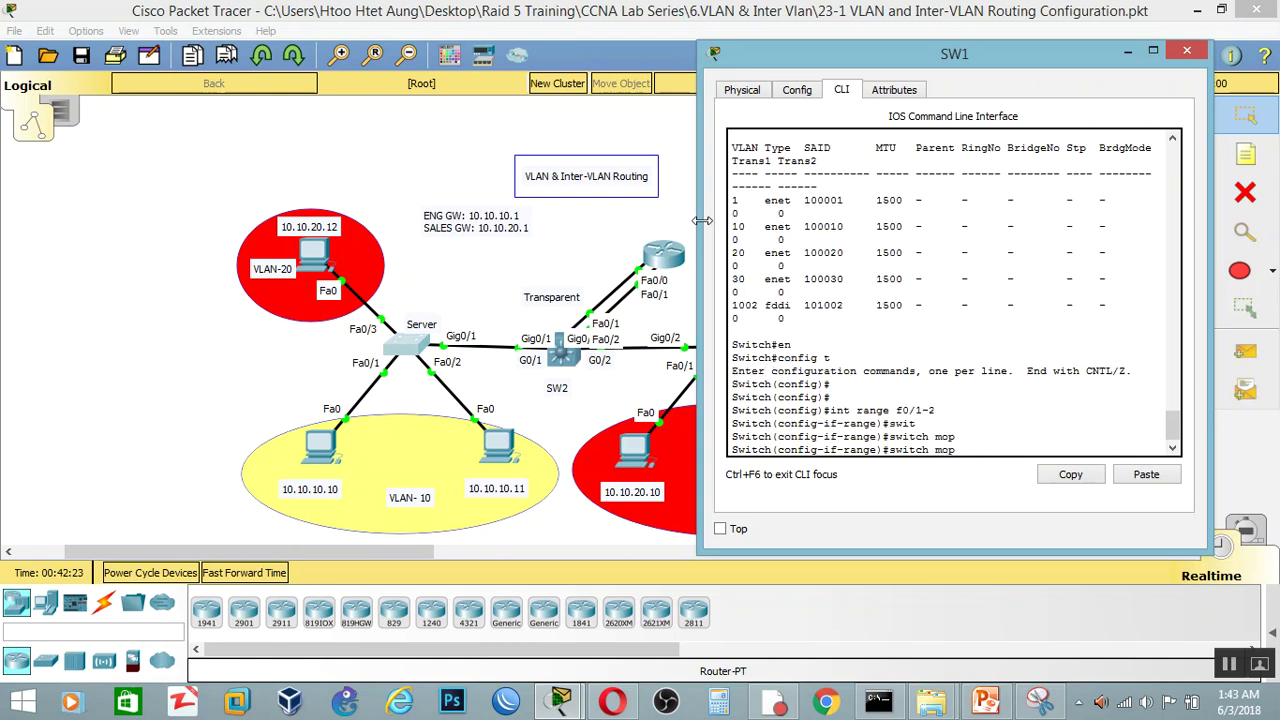
pyautogui.press('BackSpace')
pyautogui.press('Tab')
pyautogui.write('a')
pyautogui.press('Tab')
pyautogui.press('Return')
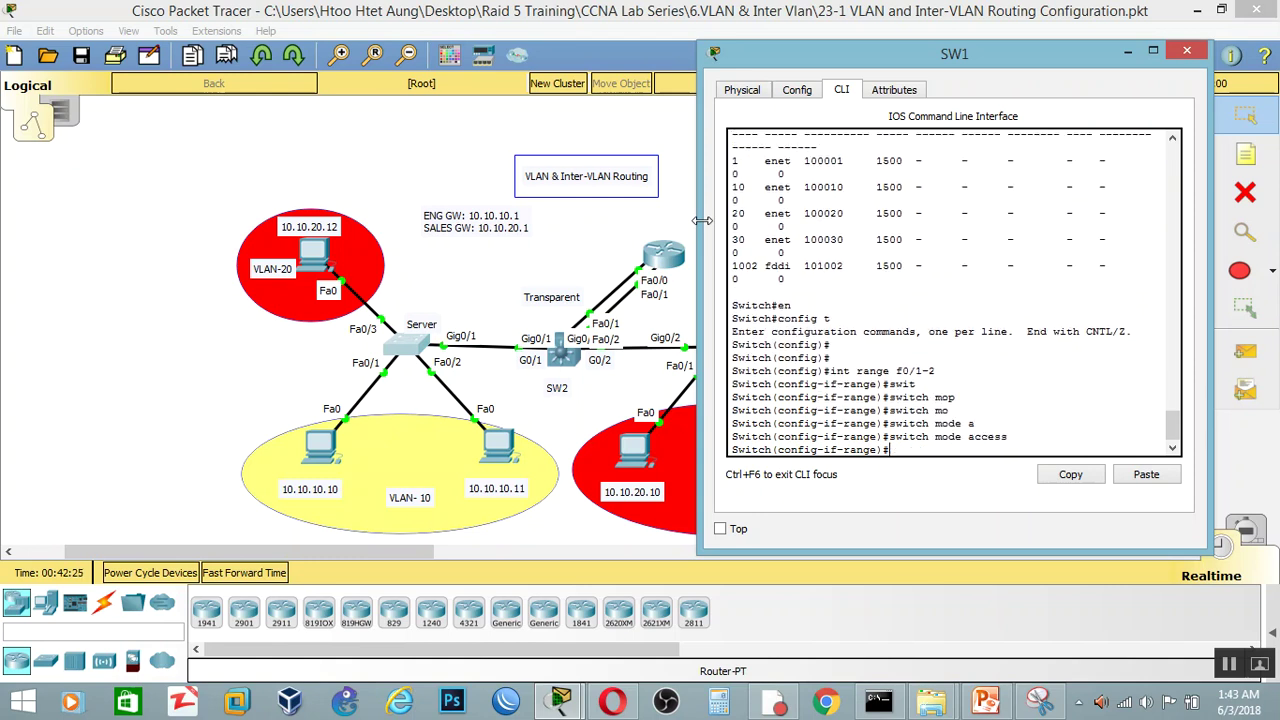
# Assign SW1's ports f0/1-2 to VLAN 10 with the switch access vlan command.
pyautogui.write('s')
pyautogui.press('Tab')
pyautogui.write('switch acc')
pyautogui.press('Tab')
pyautogui.write('ss vlan')
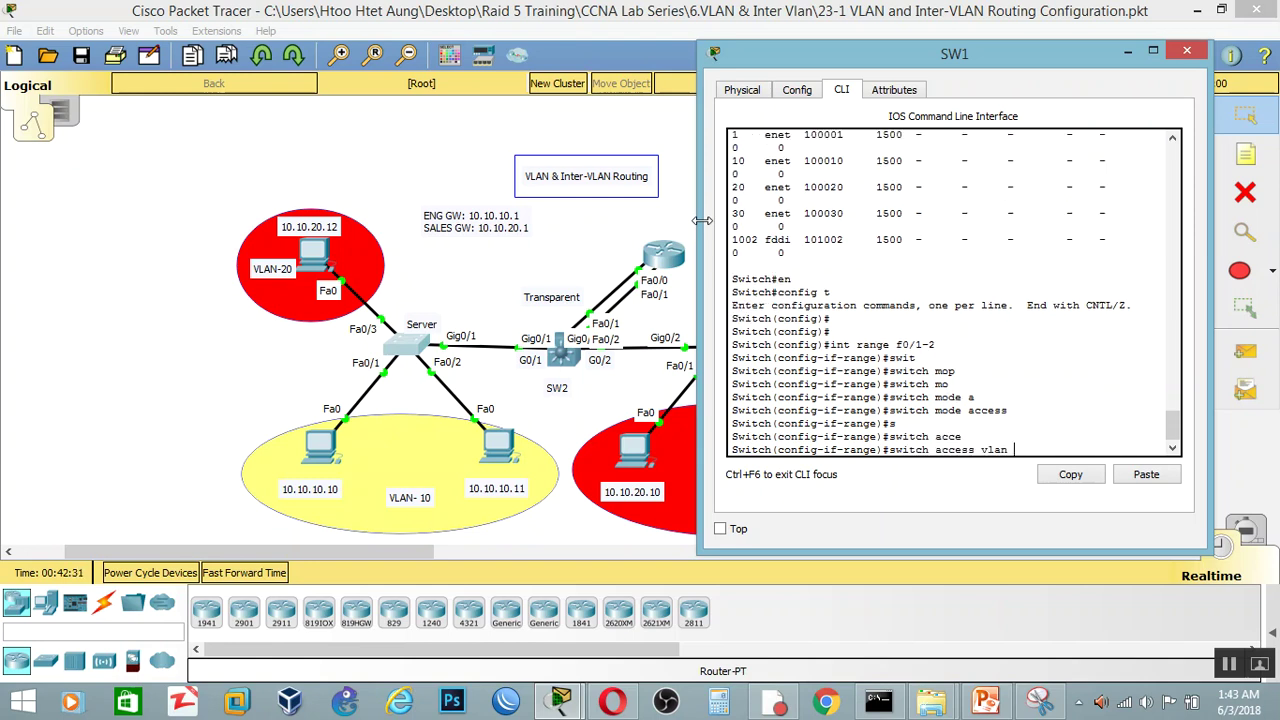
pyautogui.click(356, 432)
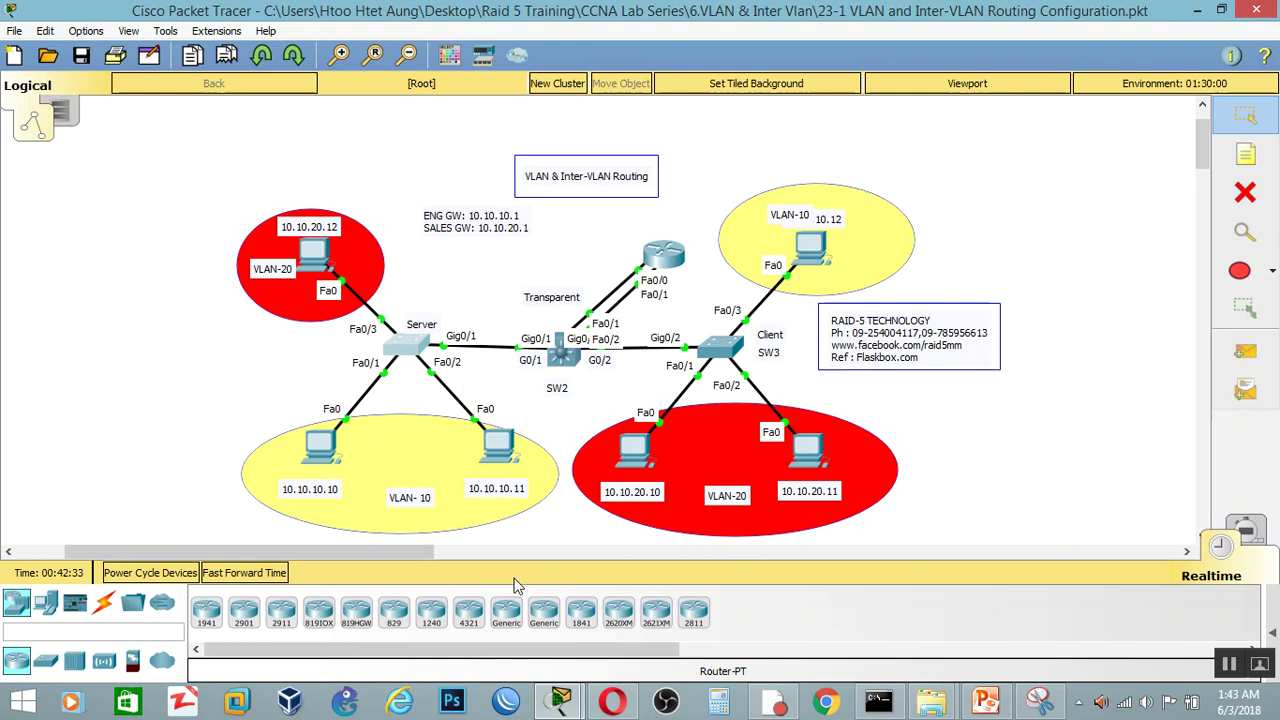
pyautogui.moveTo(561, 700)
pyautogui.click(743, 588)
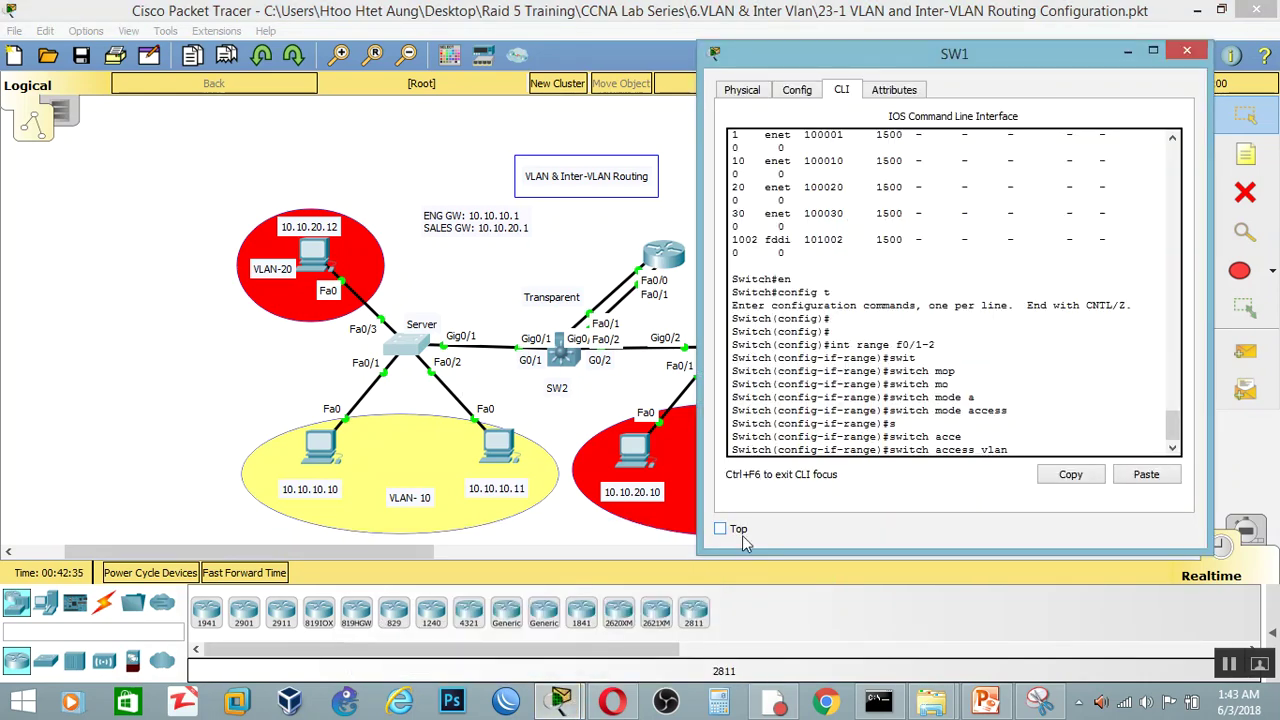
pyautogui.write('10')
pyautogui.press('Return')
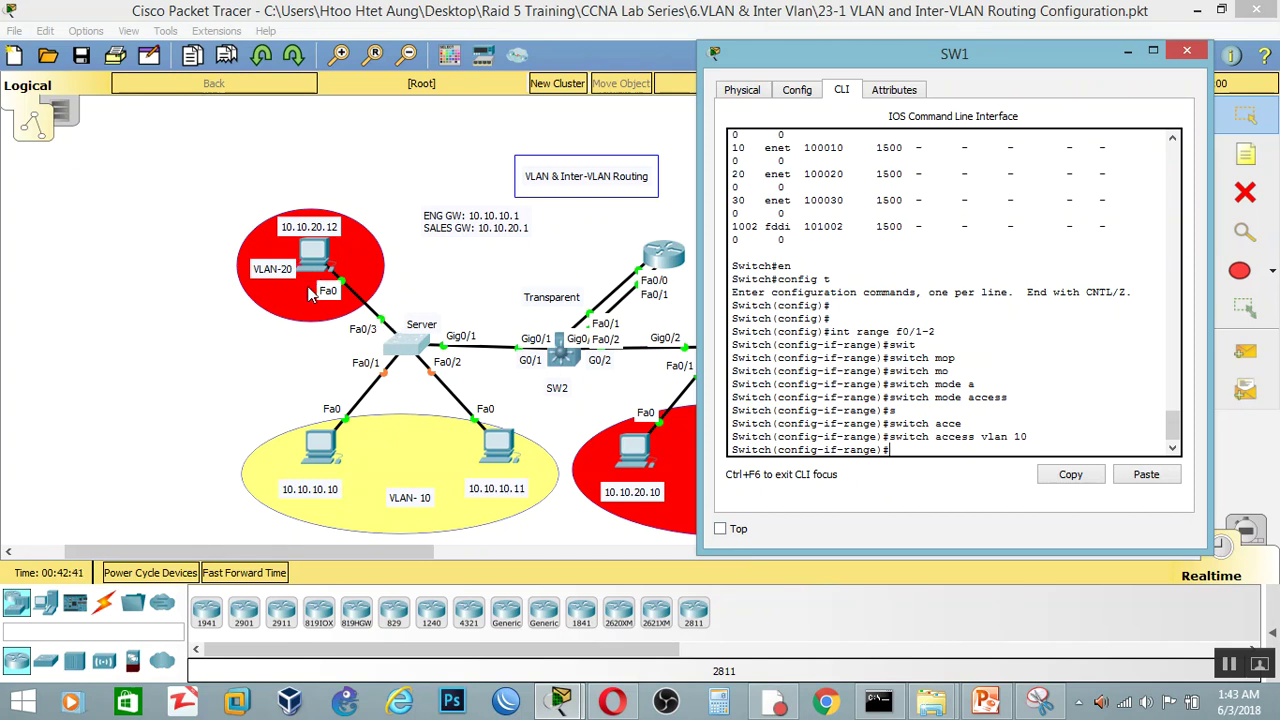
# Enter interface f0/3 on SW1 and set the port to access mode.
pyautogui.write('int f0/3')
pyautogui.press('Return')
pyautogui.write('switch ')
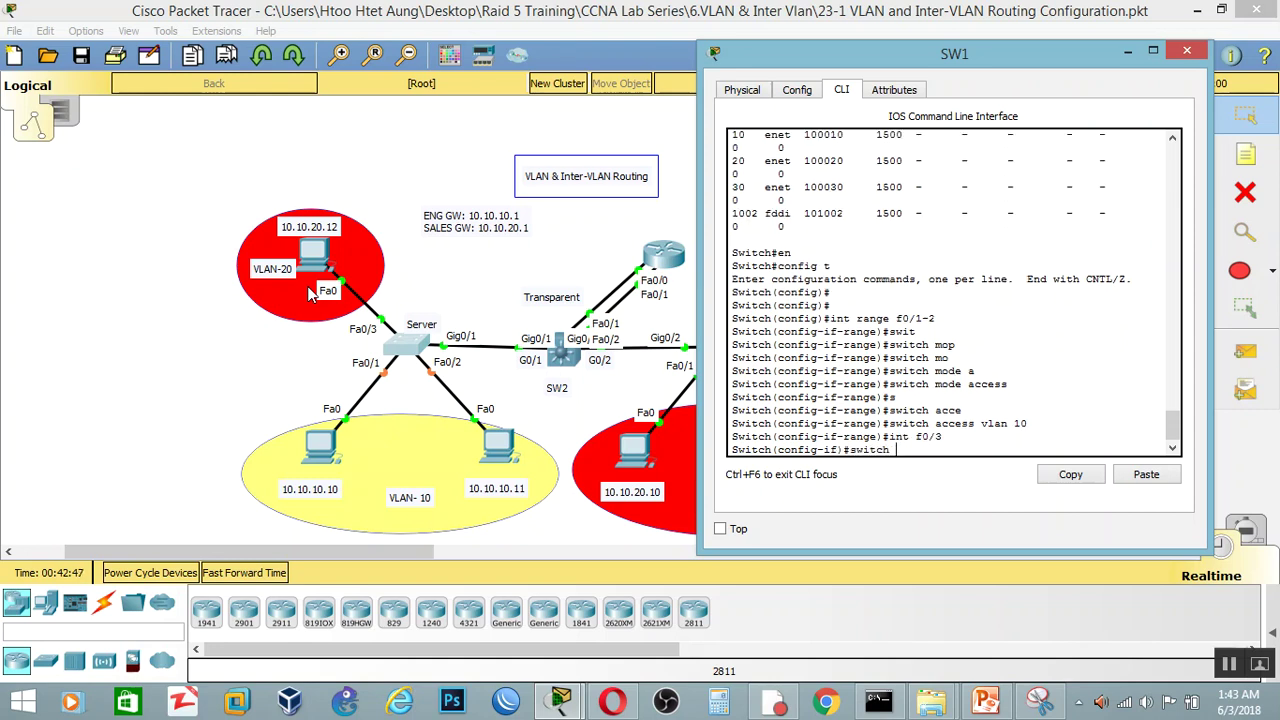
pyautogui.write('mo')
pyautogui.press('Tab')
pyautogui.write('a')
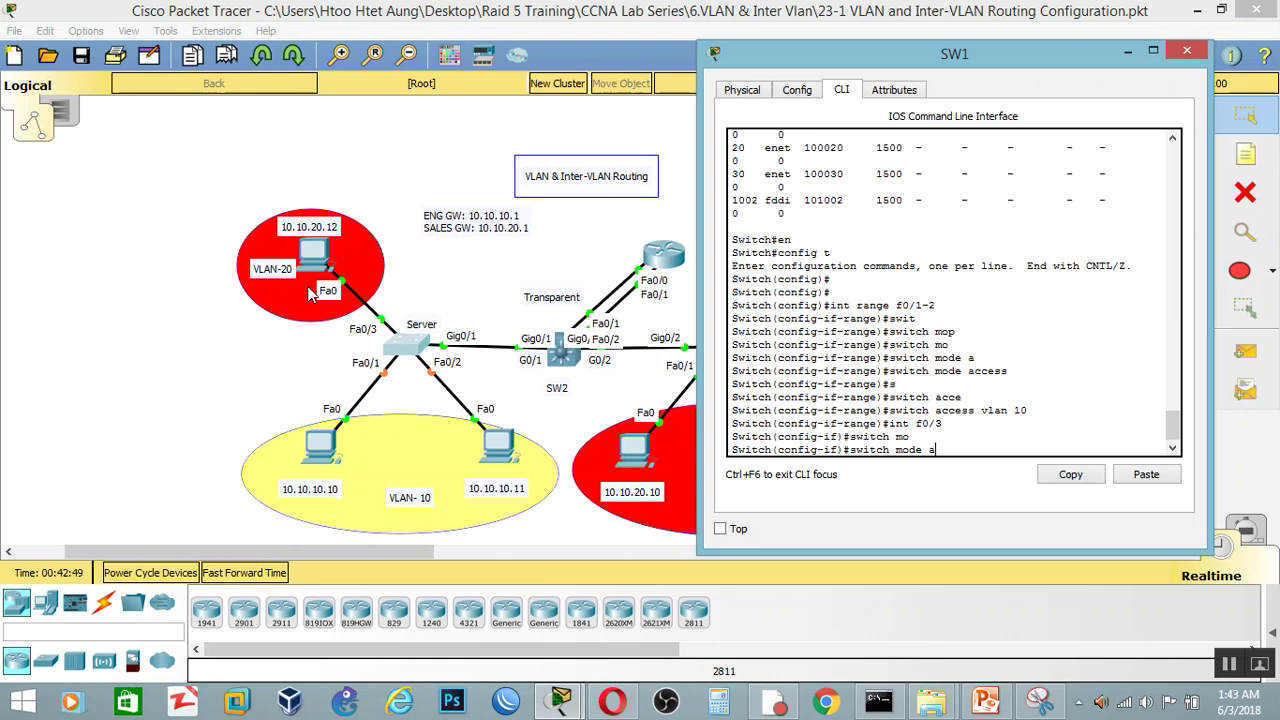
pyautogui.press('Tab')
pyautogui.press('Return')
# Assign SW1's port f0/3 to access VLAN 20 and close the switch's window.
pyautogui.write('s')
pyautogui.press('Return')
pyautogui.write('sw')
pyautogui.press('Return')
pyautogui.write('sw')
pyautogui.press('Tab')
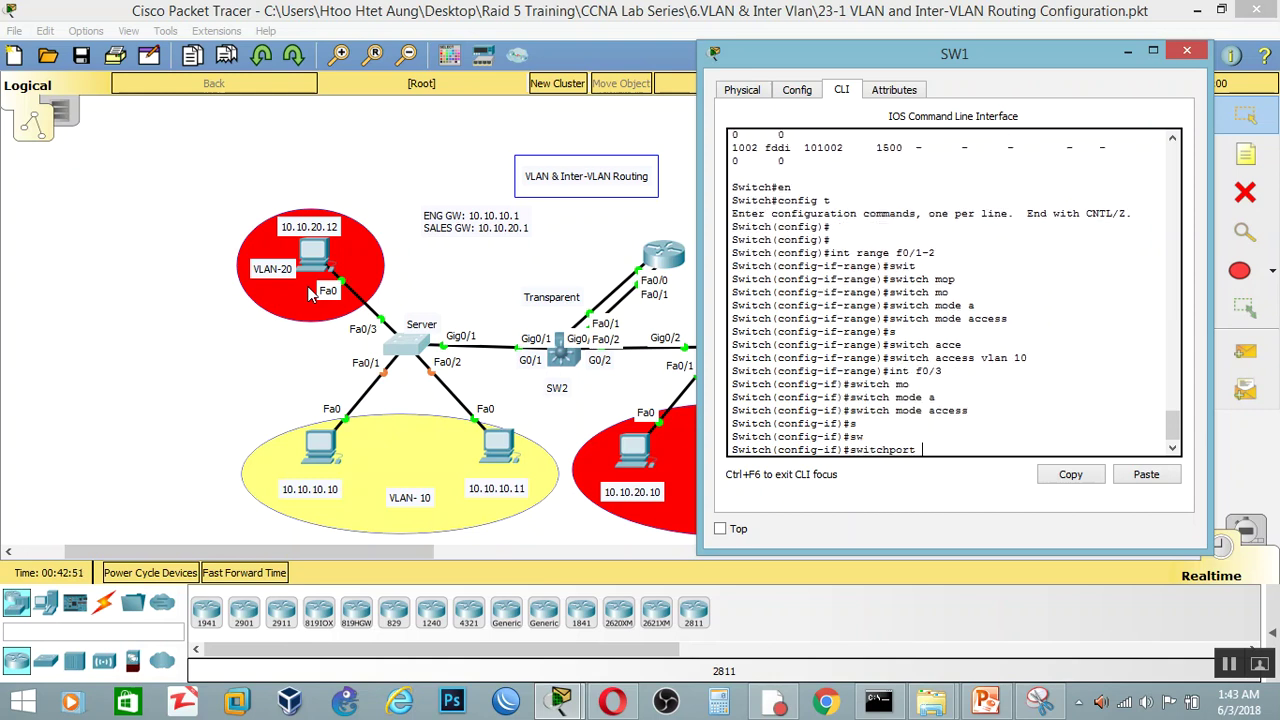
pyautogui.press('BackSpace')
pyautogui.press('BackSpace')
pyautogui.press('BackSpace')
pyautogui.write('acc')
pyautogui.press('Tab')
pyautogui.write('vlan 20')
pyautogui.press('Return')
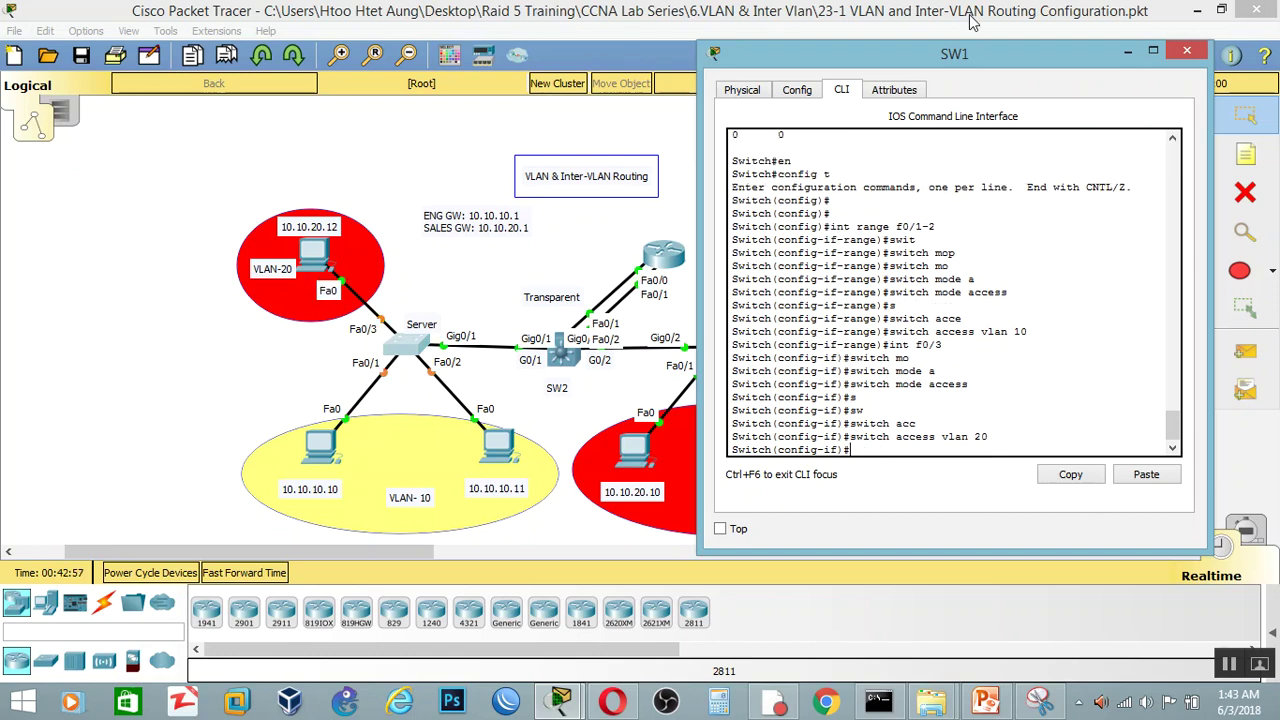
pyautogui.click(1189, 50)
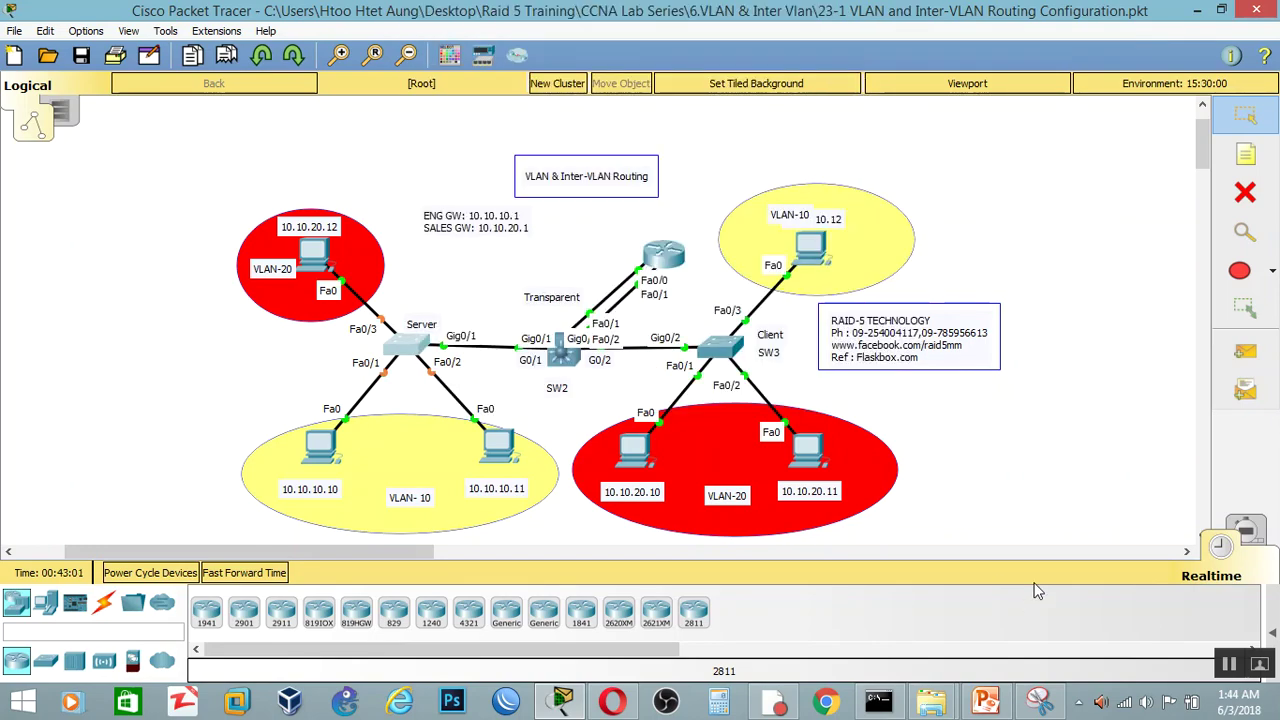
# Open SW3's CLI, quit the VLAN listing and enter global configuration mode.
pyautogui.click(720, 348)
pyautogui.moveTo(752, 46); pyautogui.dragTo(1240, 31)
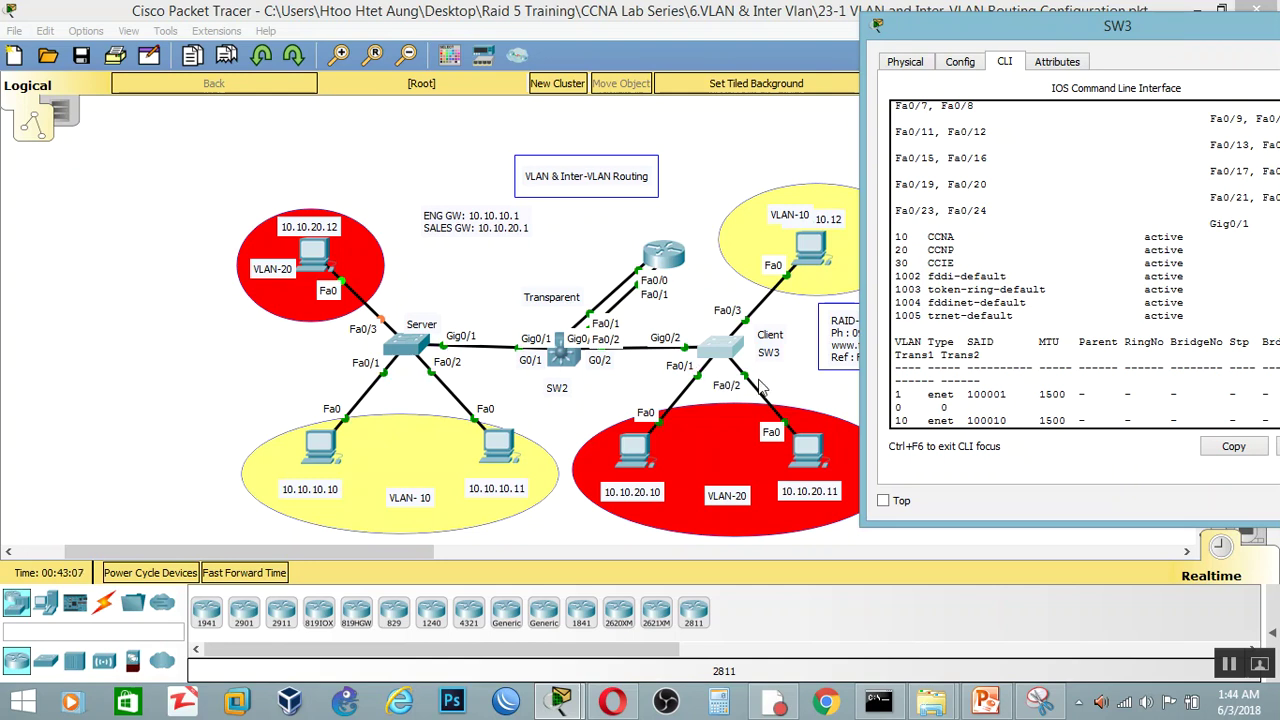
pyautogui.scroll(-3, 985, 385)
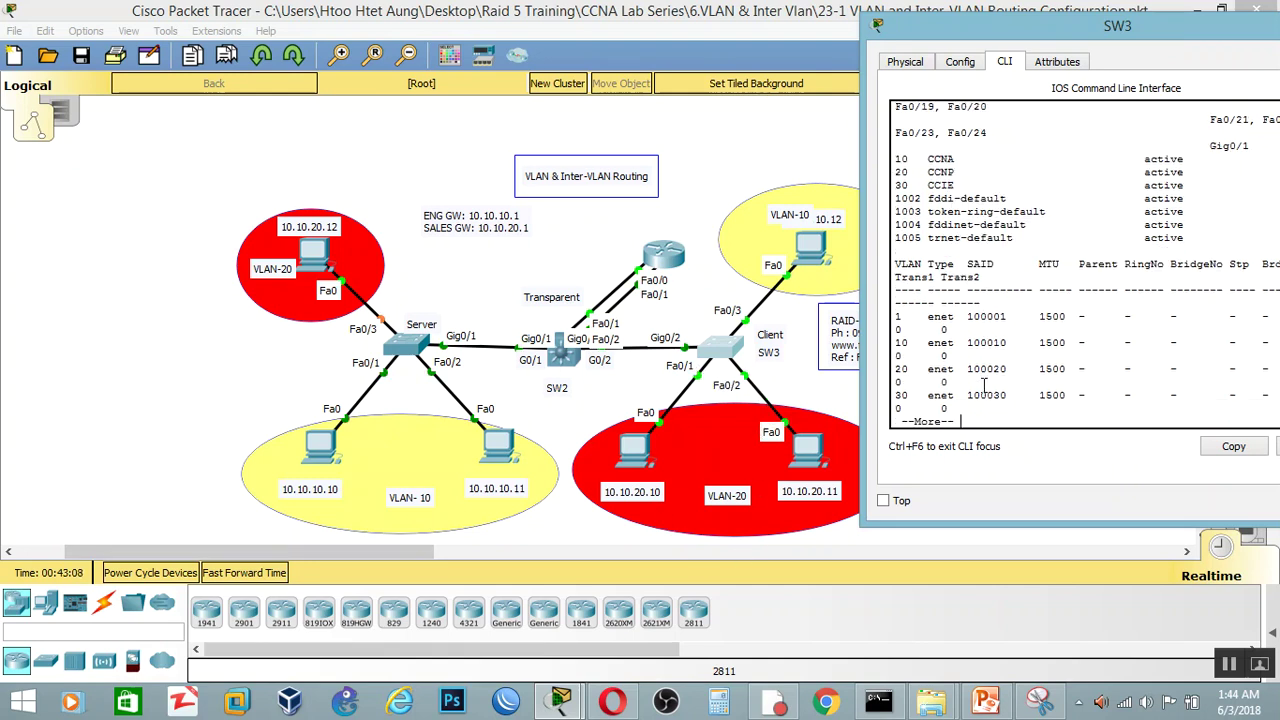
pyautogui.write('qconfi')
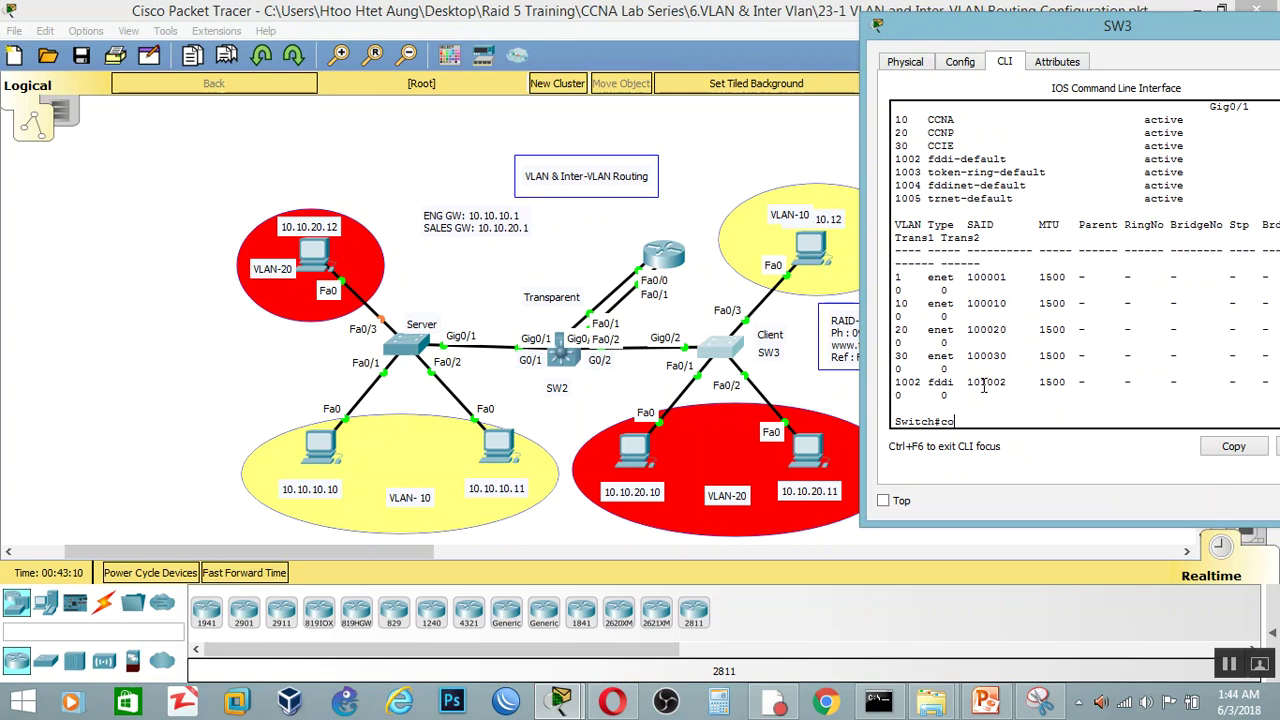
pyautogui.write('g t')
pyautogui.press('Return')
pyautogui.press('Return')
# Select interface range f0/1-2 on SW3 and set the ports to access mode.
pyautogui.write('int r')
pyautogui.press('Tab')
pyautogui.write('f')
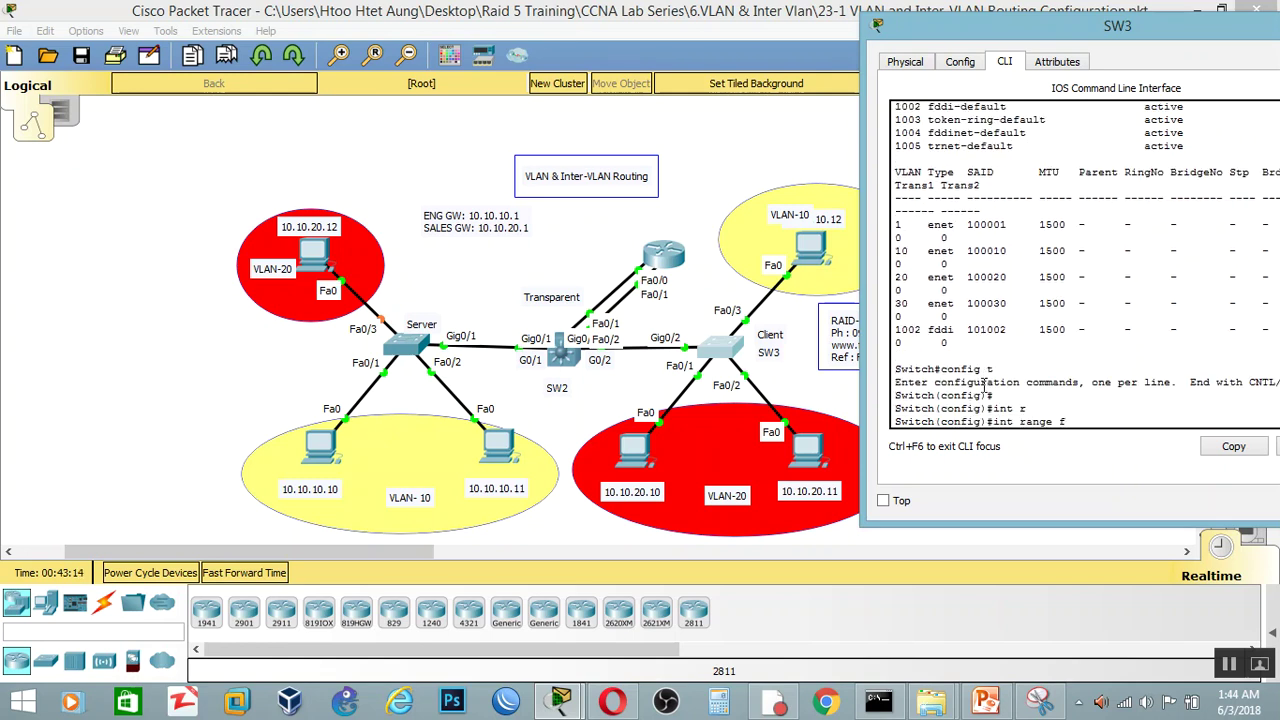
pyautogui.press('BackSpace')
pyautogui.press('Return')
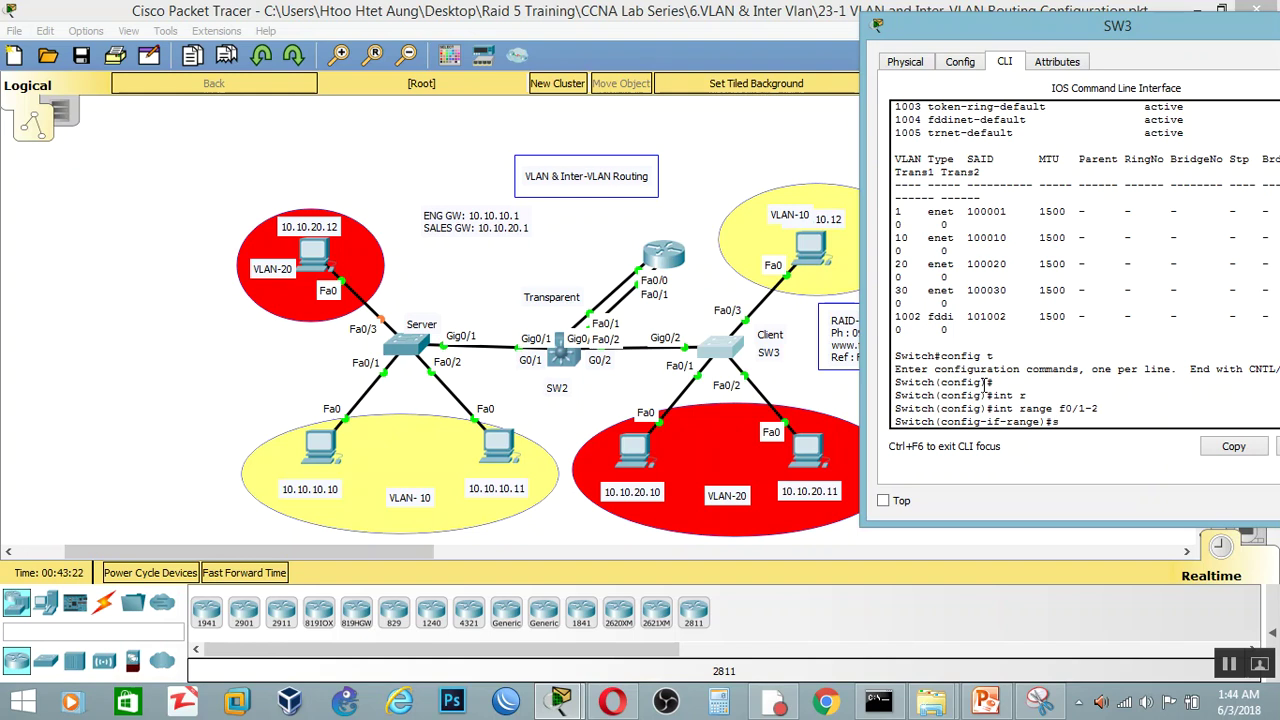
pyautogui.write('switch mode ac')
pyautogui.press('Tab')
pyautogui.press('Return')
# Assign SW3's ports f0/1-2 to access VLAN 20.
pyautogui.write('switch a')
pyautogui.press('Tab')
pyautogui.write('vlan 20')
pyautogui.press('Return')
pyautogui.press('Return')
pyautogui.press('Return')
# Enter interface f0/3 on SW3 and set the port to access mode.
pyautogui.write('int f0')
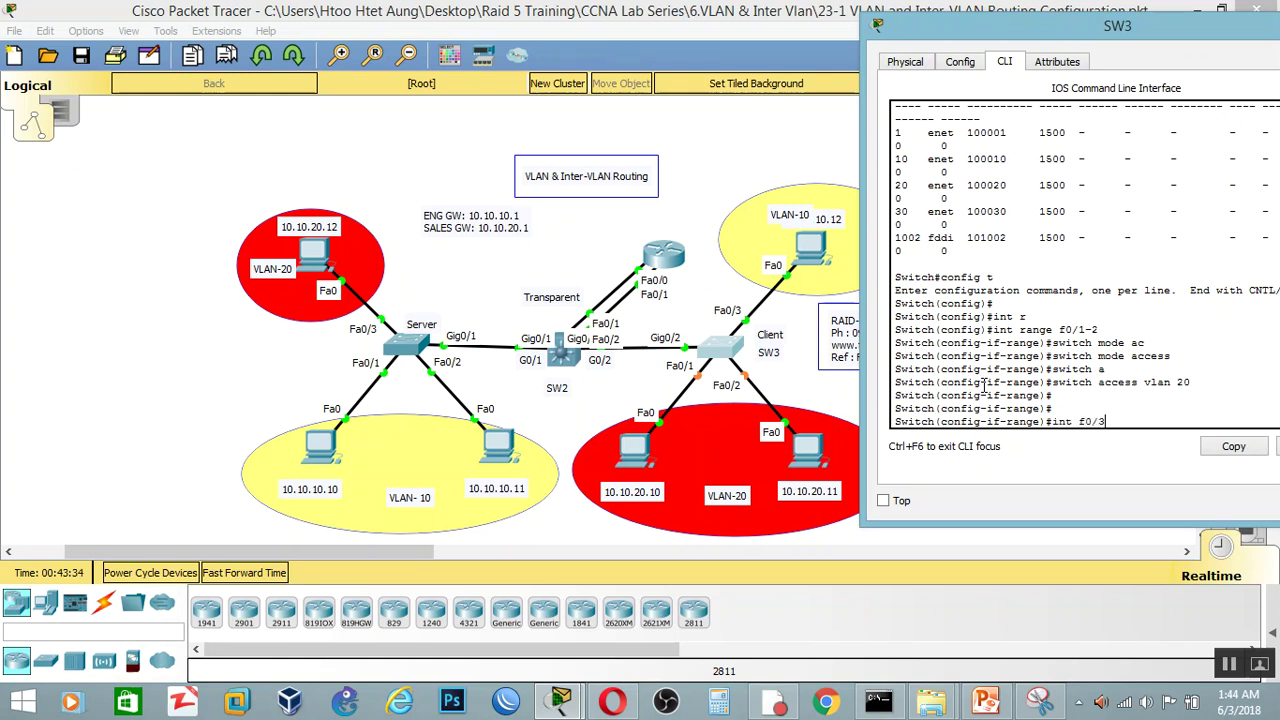
pyautogui.write('/3')
pyautogui.press('Return')
pyautogui.press('Return')
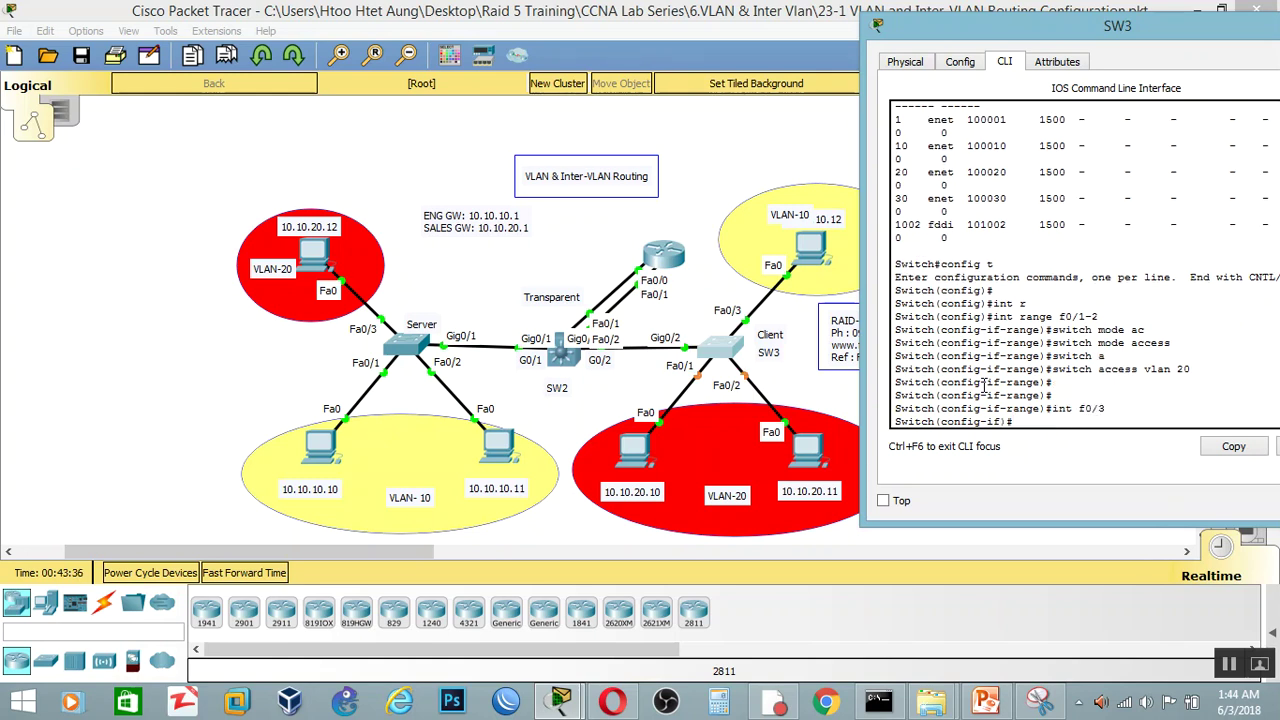
pyautogui.write('siwitch mod')
pyautogui.press('Tab')
pyautogui.write('ac')
pyautogui.press('Tab')
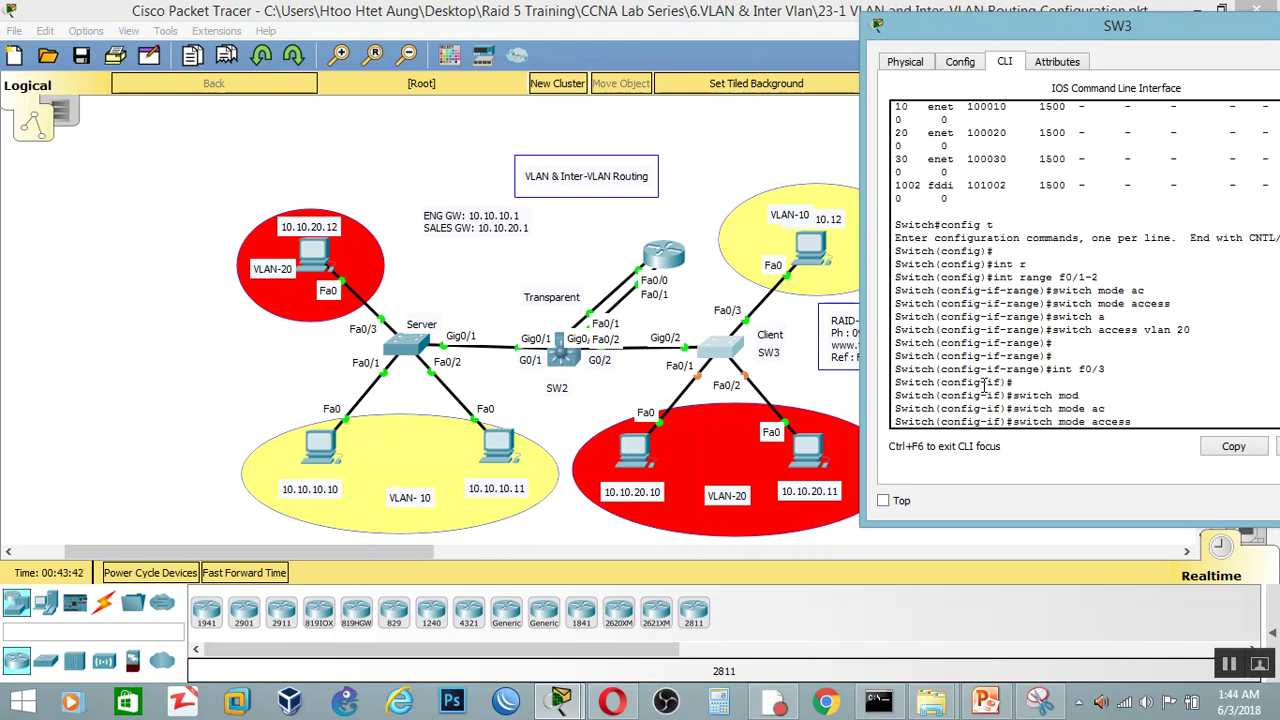
pyautogui.press('Return')
# Assign SW3's port f0/3 to VLAN 10 with switch access vlan 10.
pyautogui.write('sw')
pyautogui.press('Tab')
pyautogui.write('itchp')
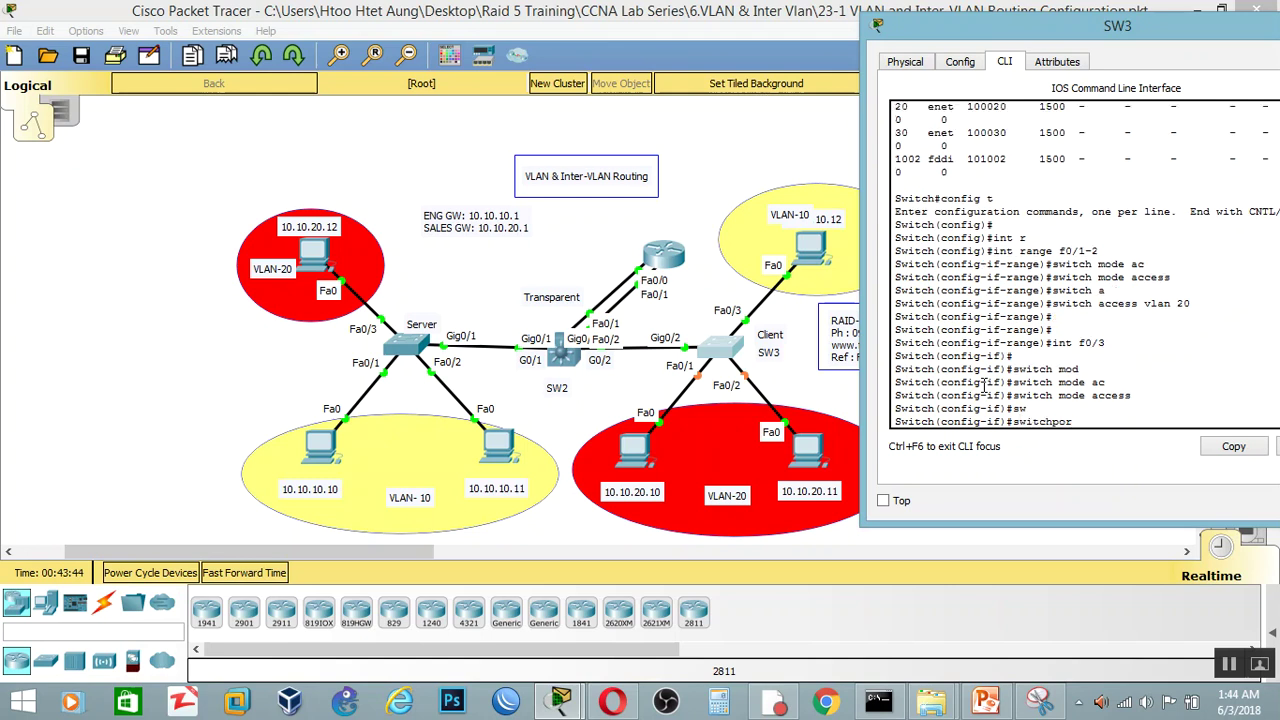
pyautogui.press('Tab')
pyautogui.write('vlan')
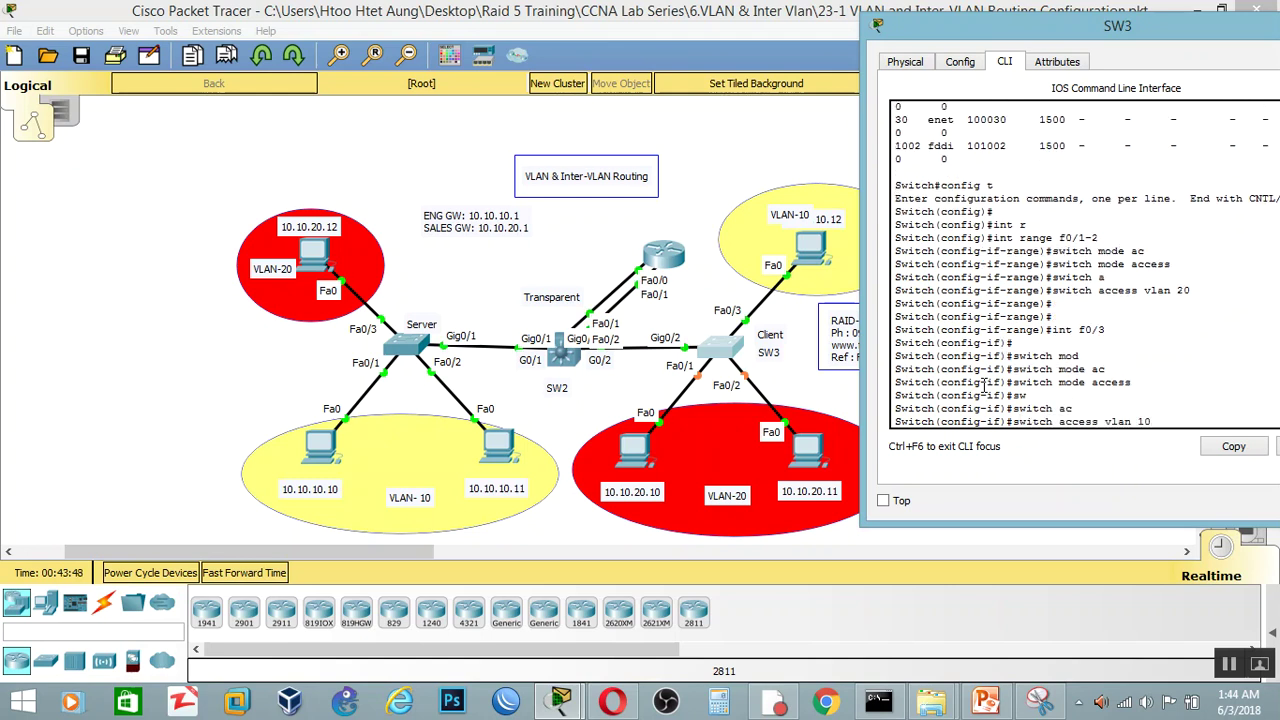
pyautogui.press('Return')
pyautogui.press('Return')
pyautogui.press('Return')
pyautogui.press('Return')
pyautogui.press('Return')
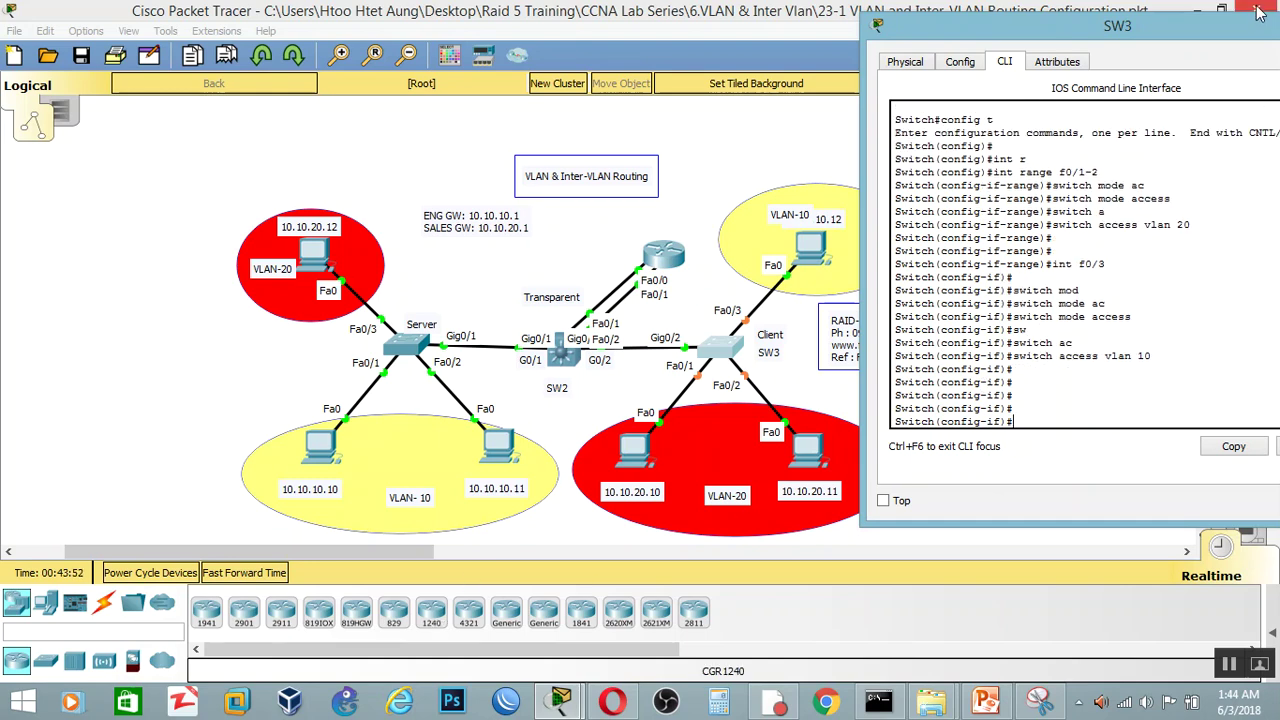
# Close SW3's window and fast-forward the simulation time.
pyautogui.moveTo(1008, 33); pyautogui.dragTo(811, 33)
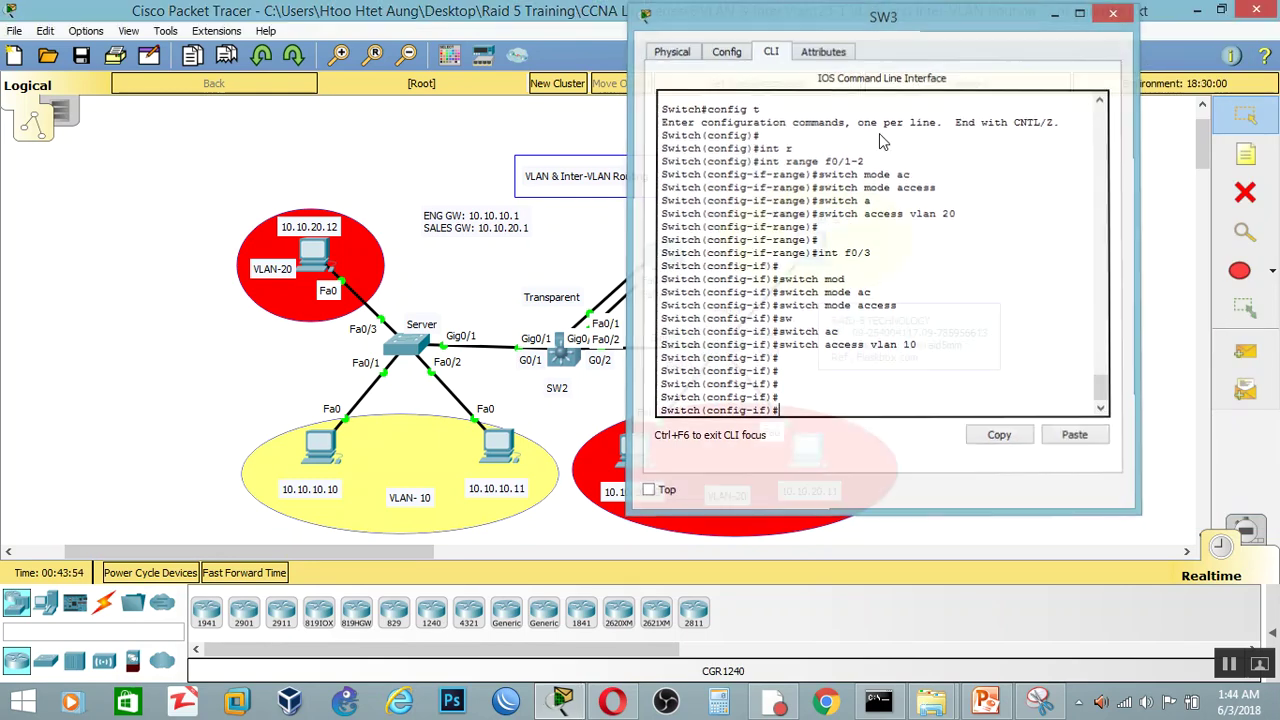
pyautogui.click(262, 573)
pyautogui.click(262, 573)
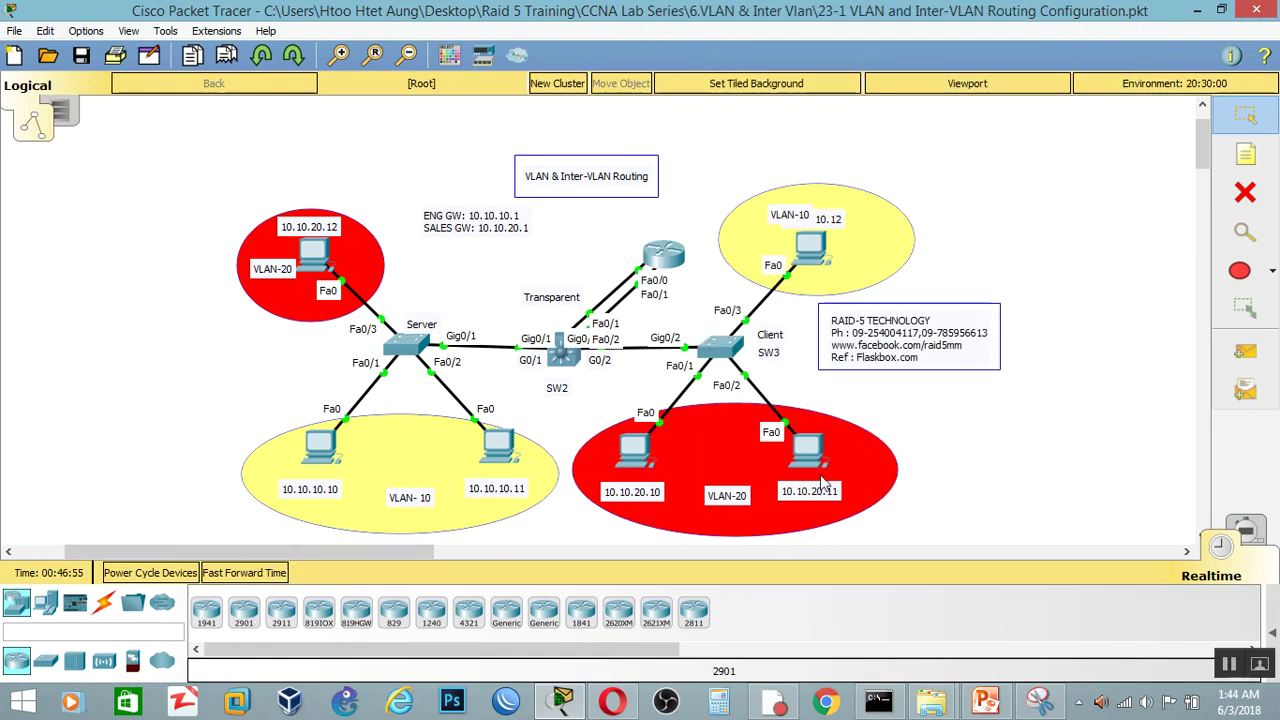
# Open the Command Prompt on PC 10.10.20.11 (SALES2) and display its IP configuration with ipconfig.
pyautogui.click(812, 462)
pyautogui.moveTo(734, 108); pyautogui.dragTo(1225, 72)
pyautogui.click(885, 93)
pyautogui.moveTo(977, 64); pyautogui.dragTo(1187, 49)
pyautogui.moveTo(1096, 37); pyautogui.dragTo(895, 27)
pyautogui.click(1120, 130)
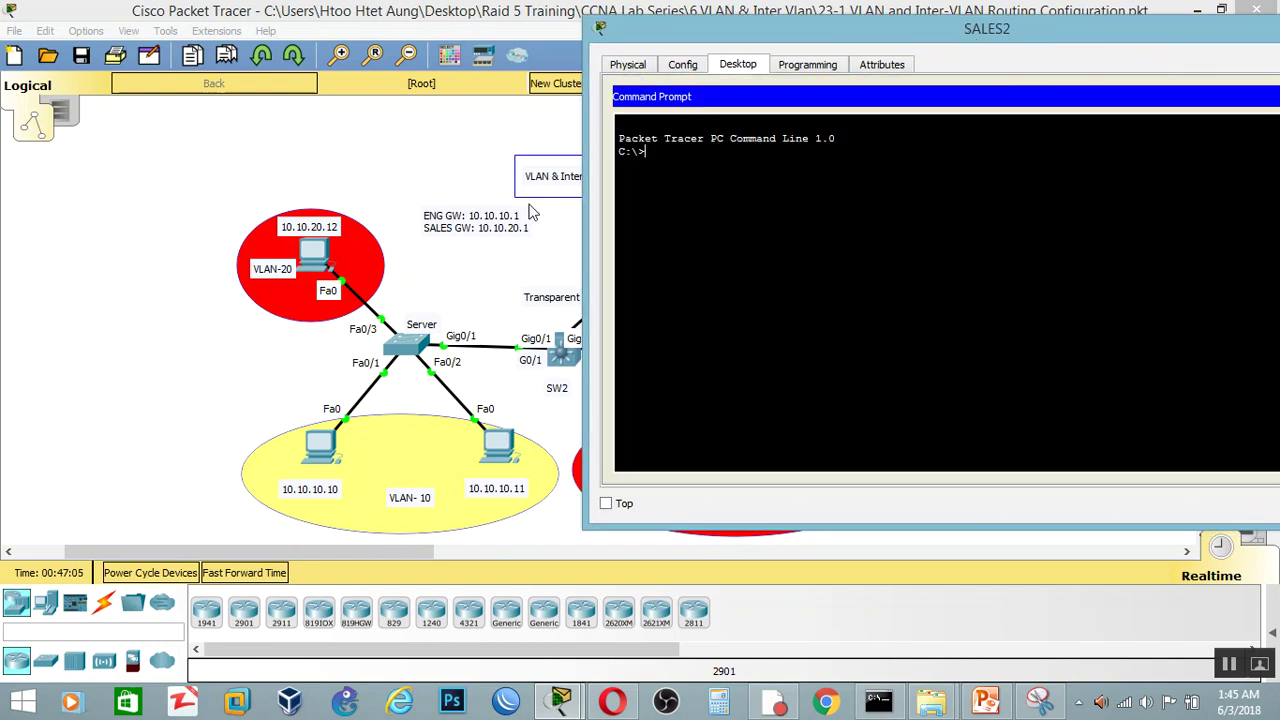
pyautogui.write('ipconfig')
pyautogui.press('Return')
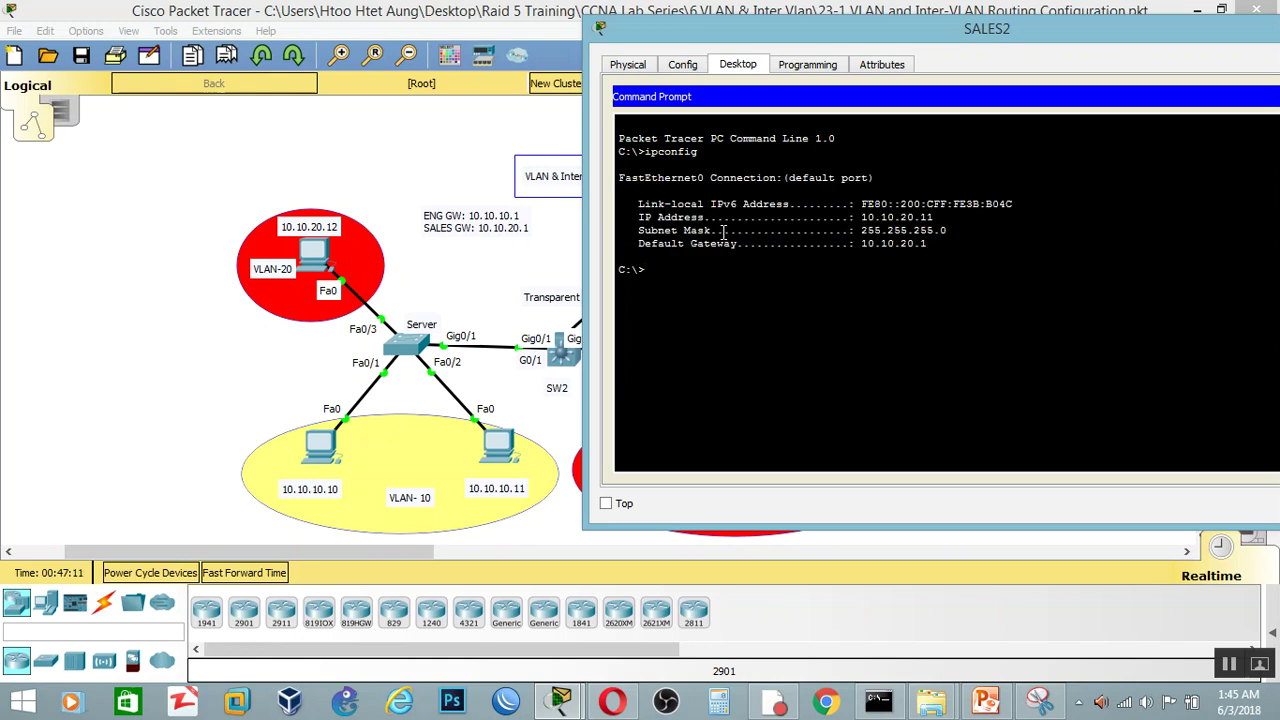
# Ping the VLAN 20 host 10.10.20.12 and the VLAN 10 host 10.10.10.11 from SALES2.
pyautogui.write('ping 10.10.20.12')
pyautogui.press('Return')
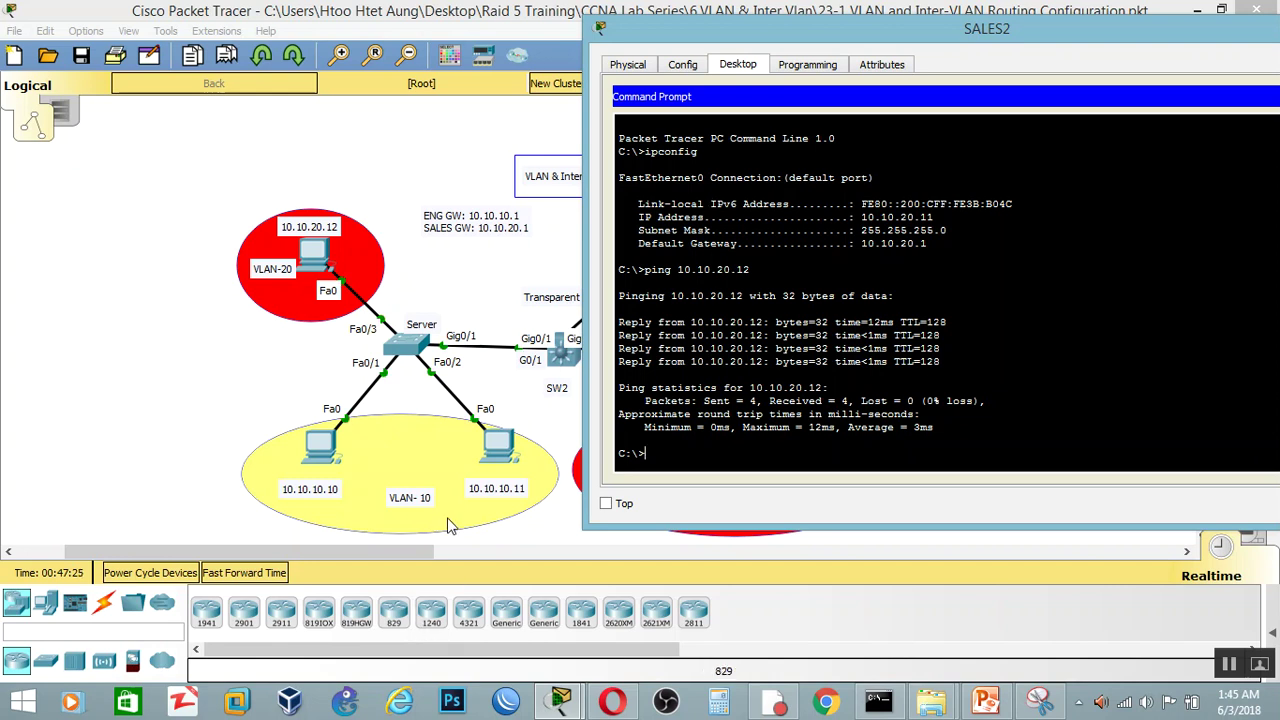
pyautogui.write('ping 10.10.10.11')
pyautogui.press('Return')
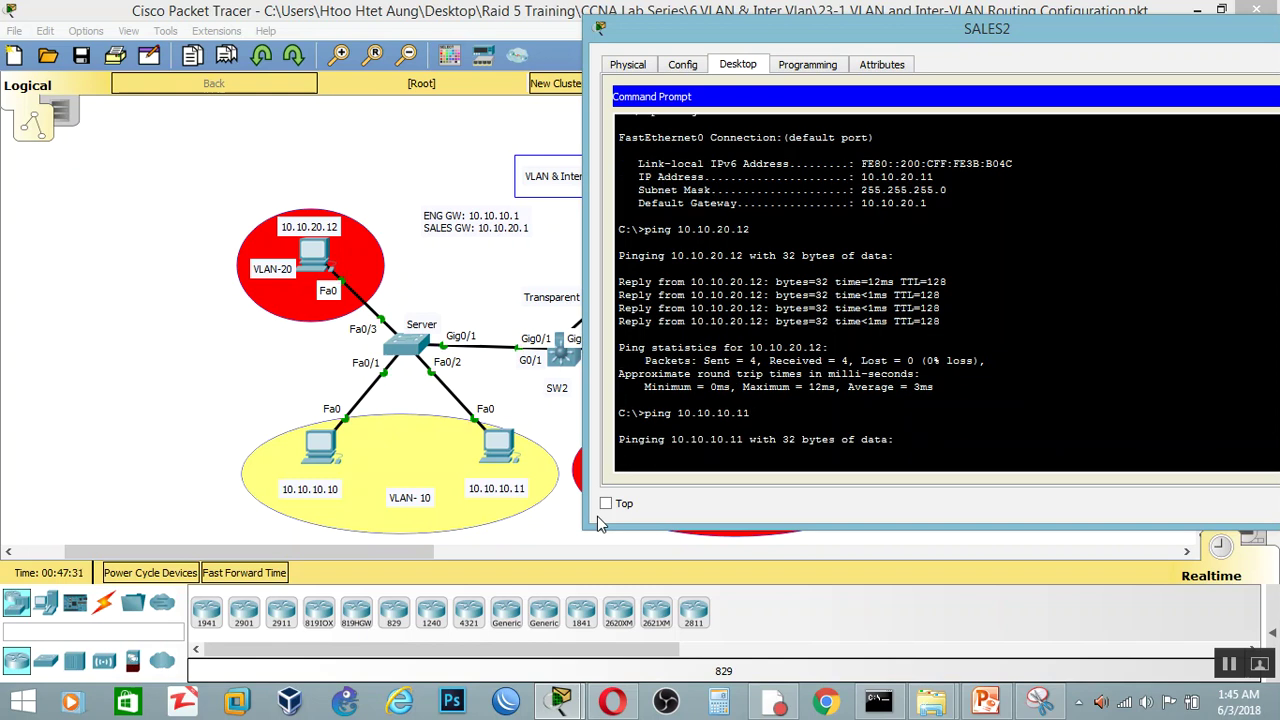